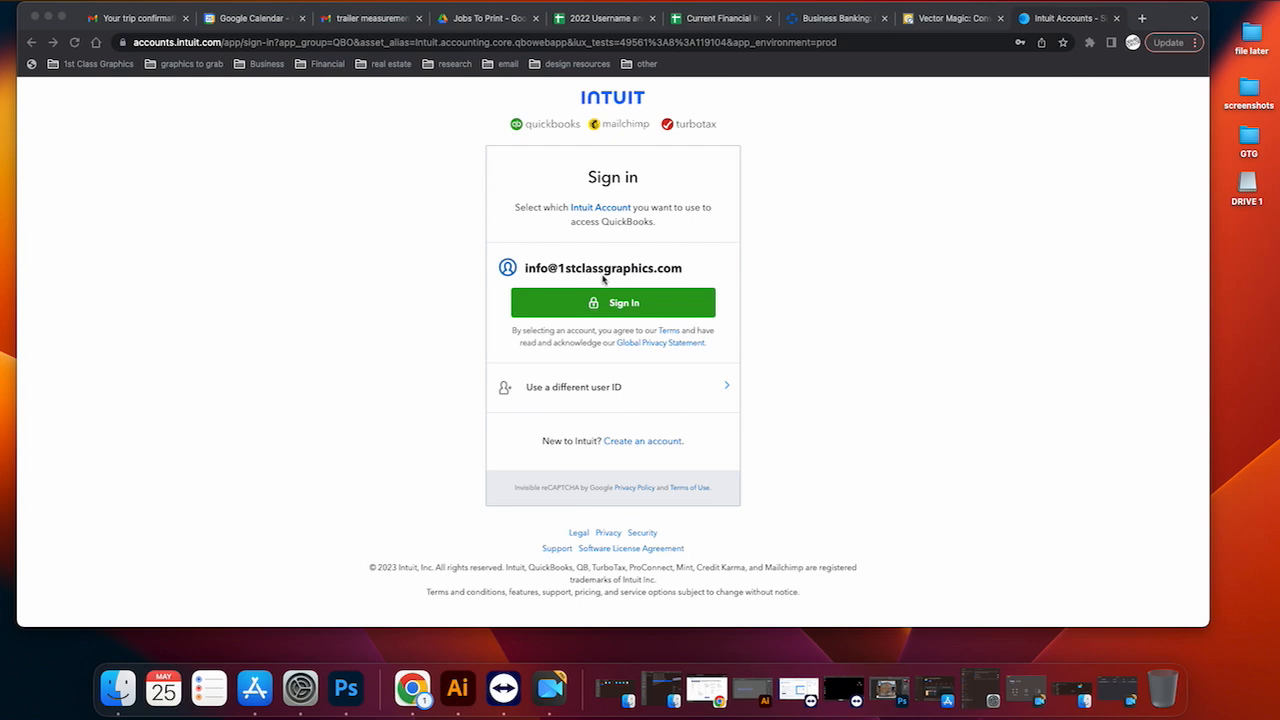
# Sign in to QuickBooks with the saved Intuit account and dismiss the QuickBooks Capital offer
pyautogui.click(624, 310)
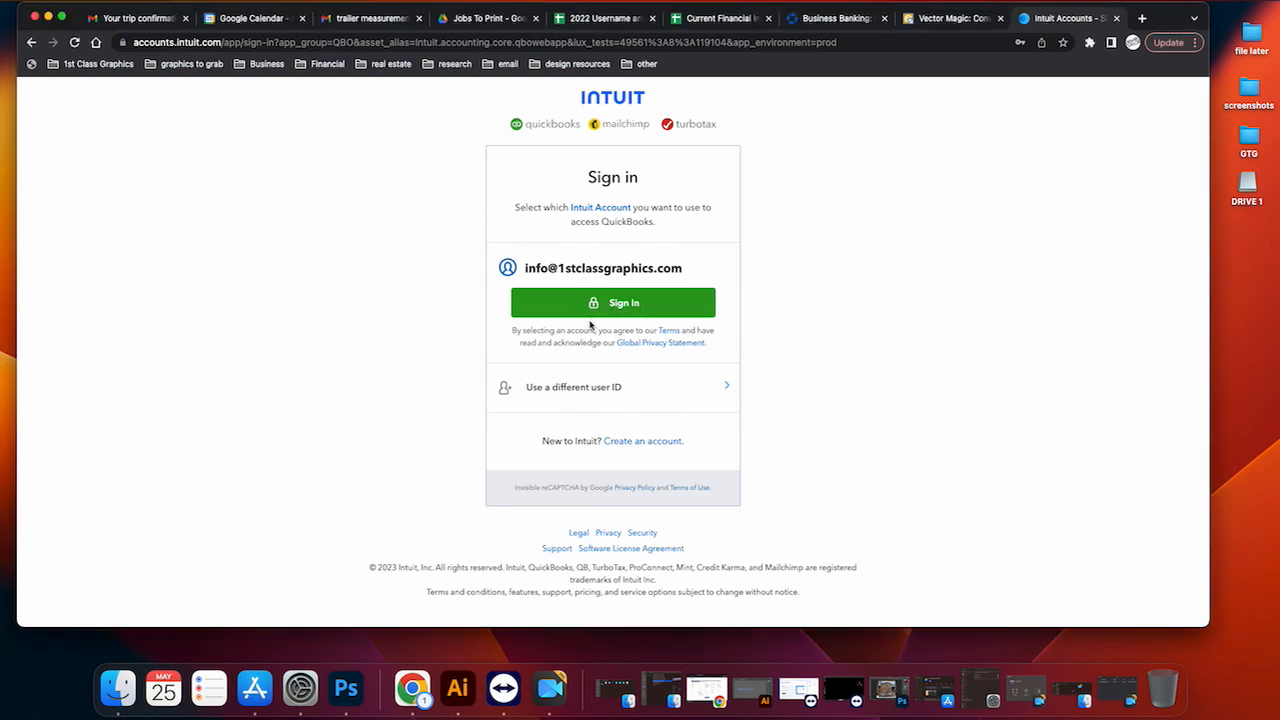
pyautogui.click(619, 306)
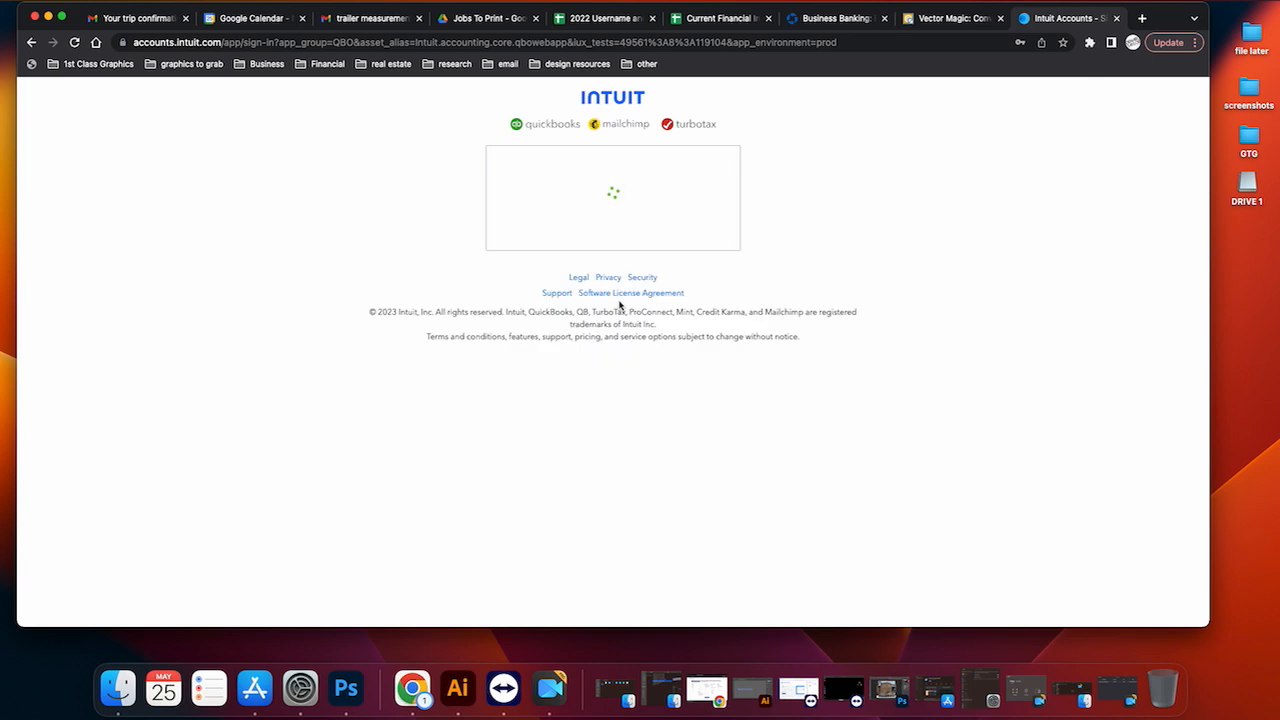
pyautogui.click(606, 320)
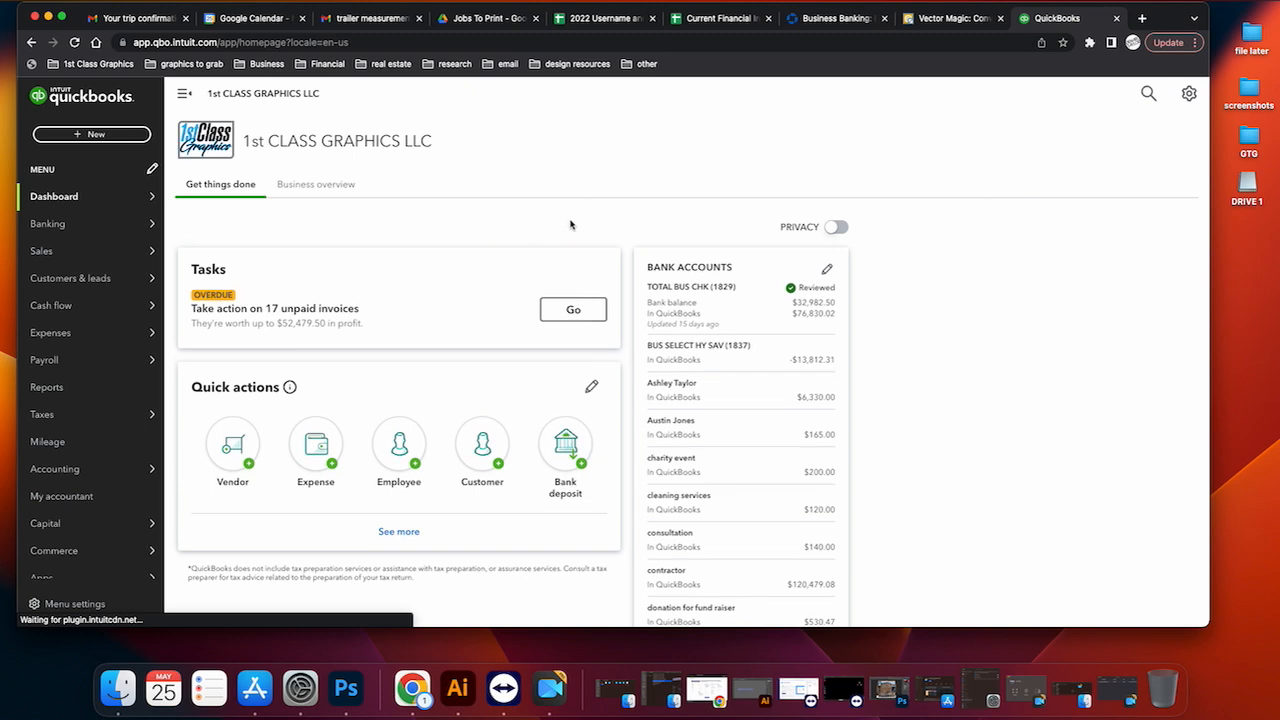
pyautogui.moveTo(102, 196)
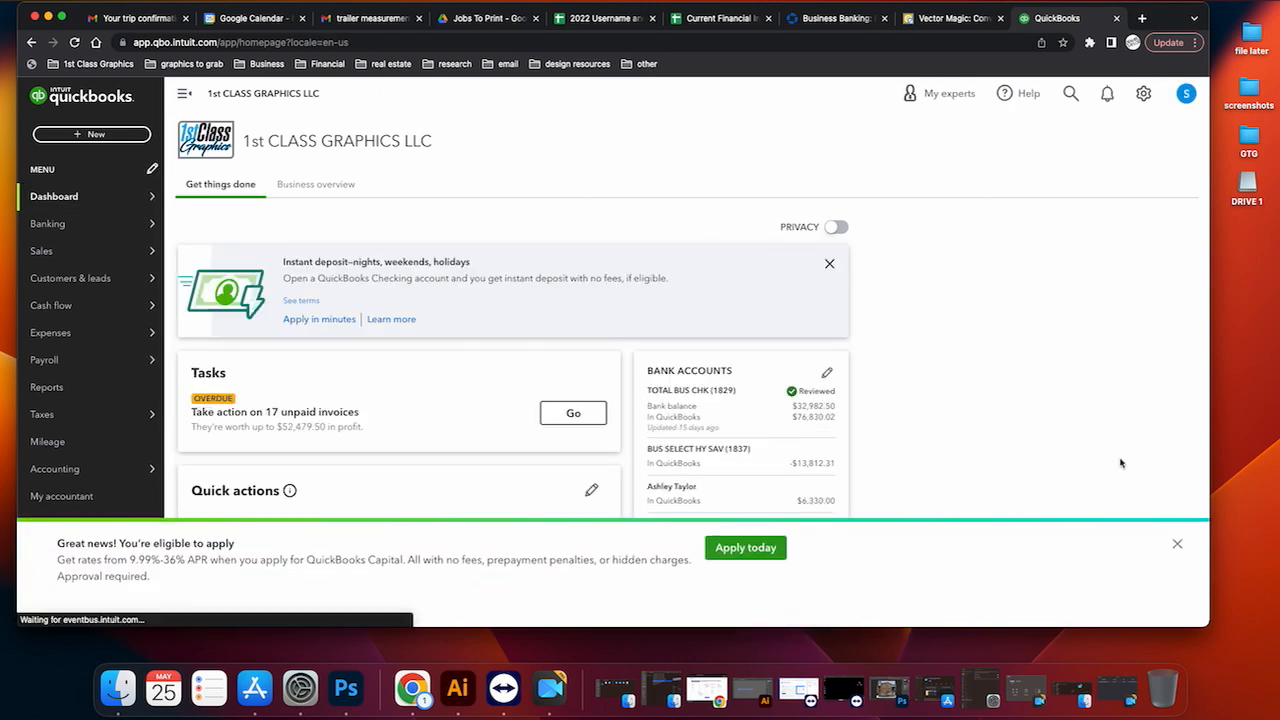
pyautogui.click(1178, 547)
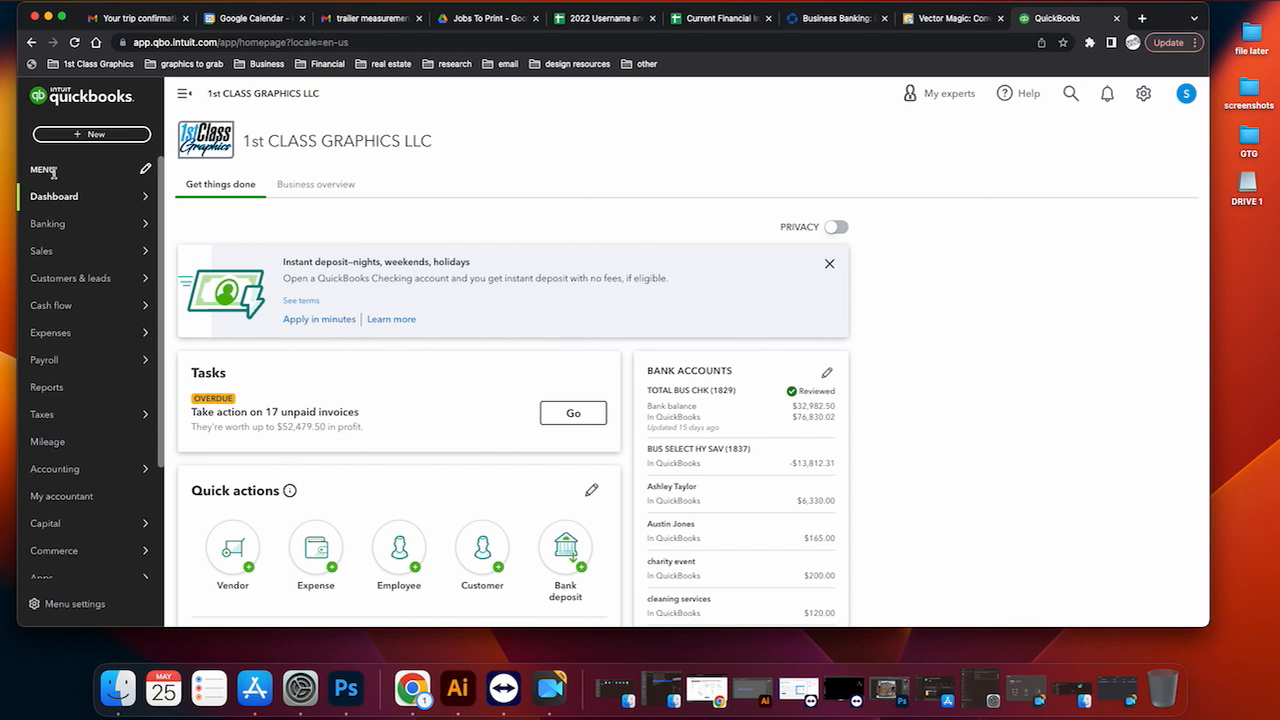
# Open the sales invoices list and examine the customers, amounts and payment status of the invoices
pyautogui.moveTo(50, 251)
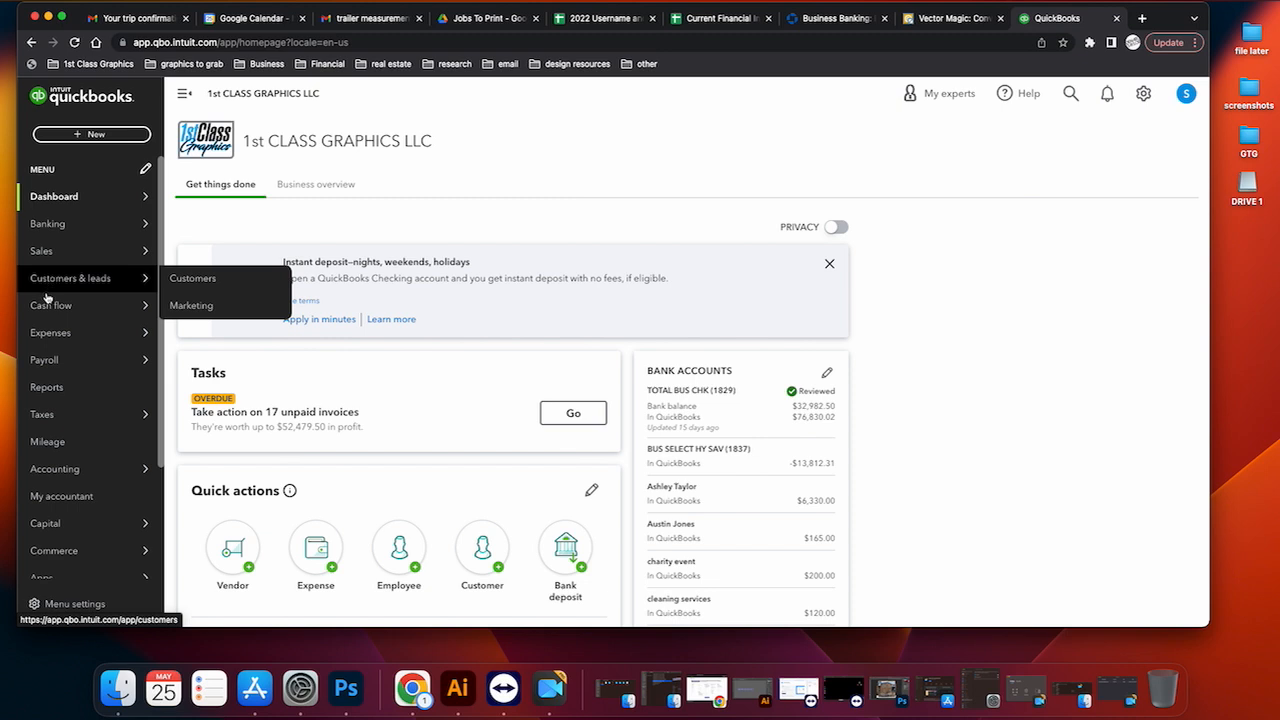
pyautogui.moveTo(40, 330)
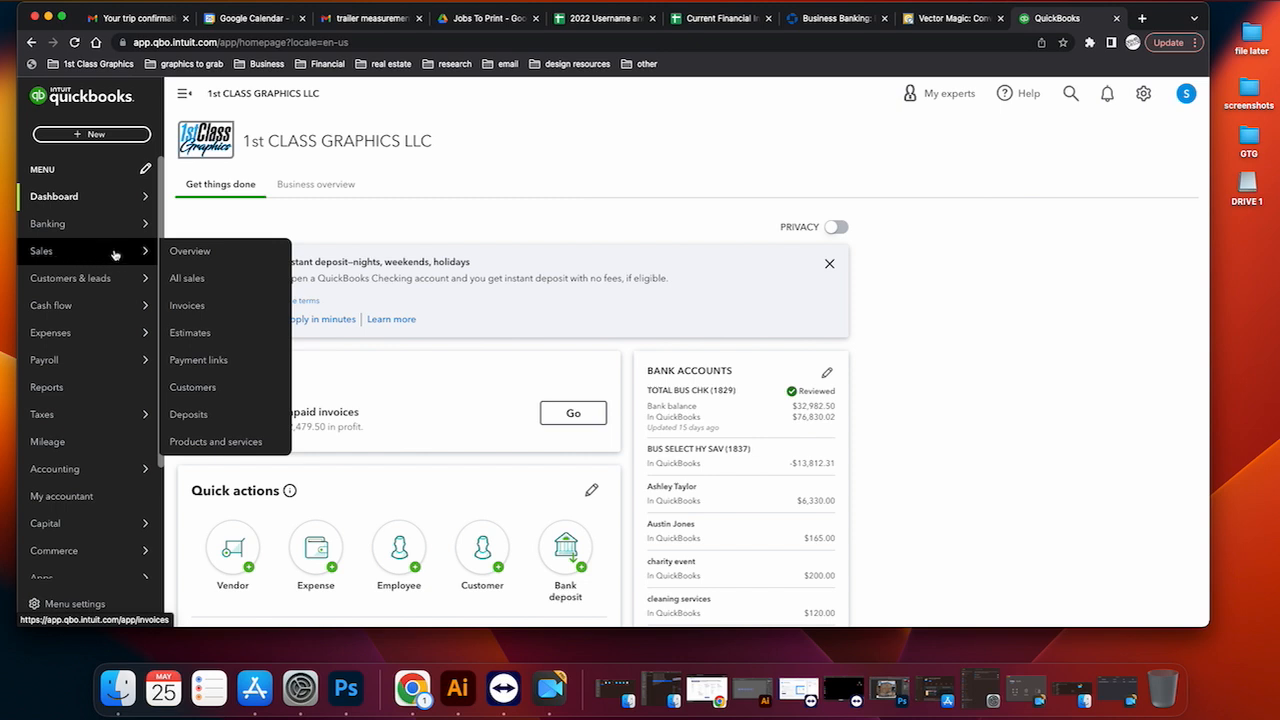
pyautogui.click(52, 256)
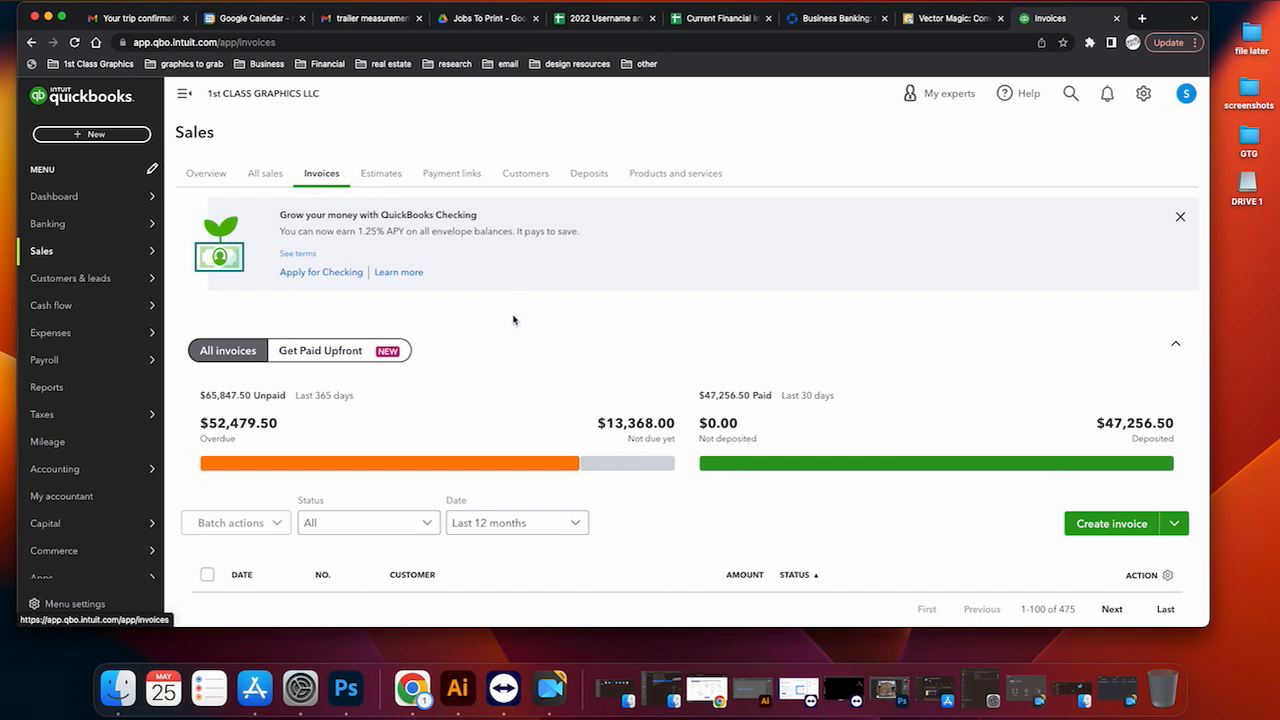
pyautogui.scroll(-5, 495, 350)
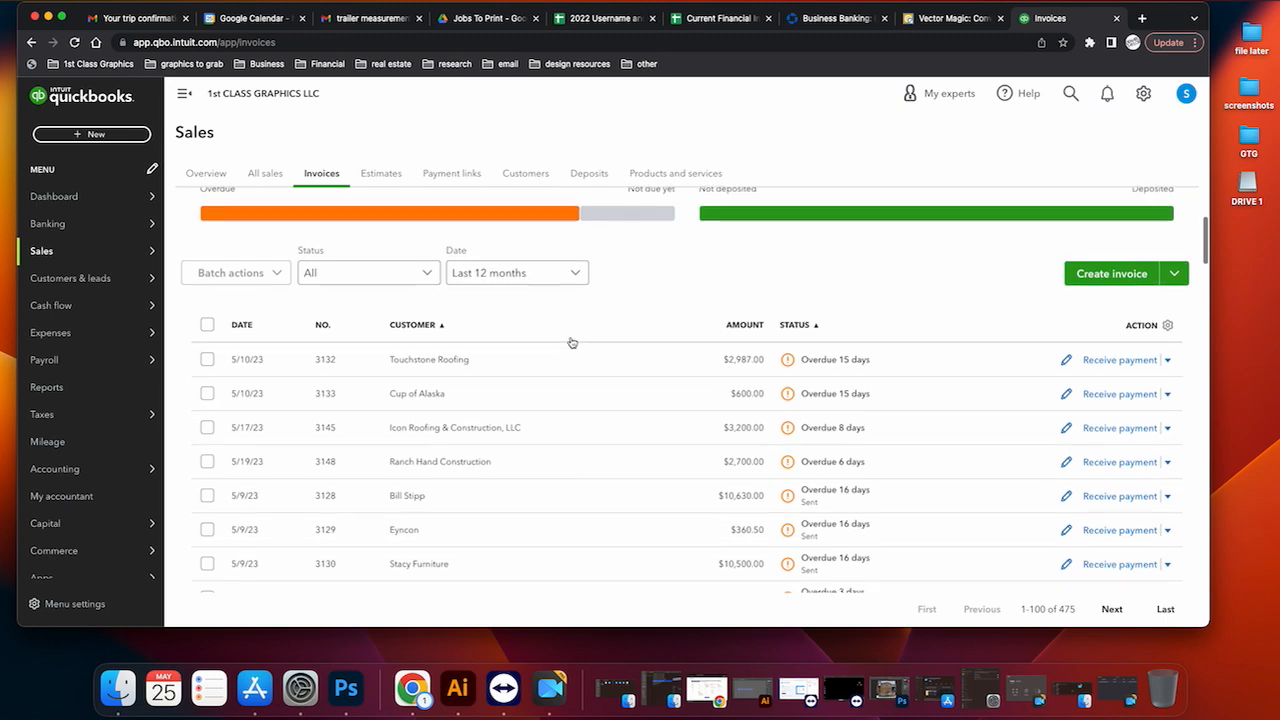
pyautogui.scroll(-2, 572, 343)
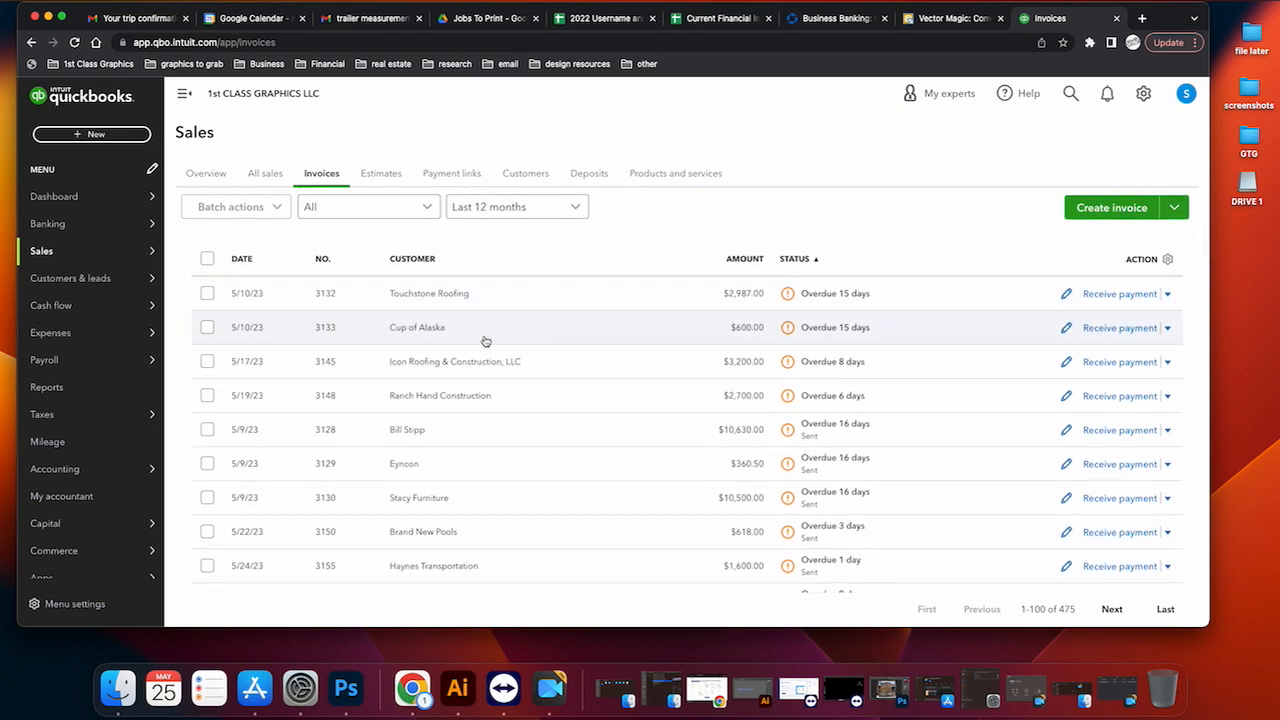
pyautogui.scroll(-2, 485, 341)
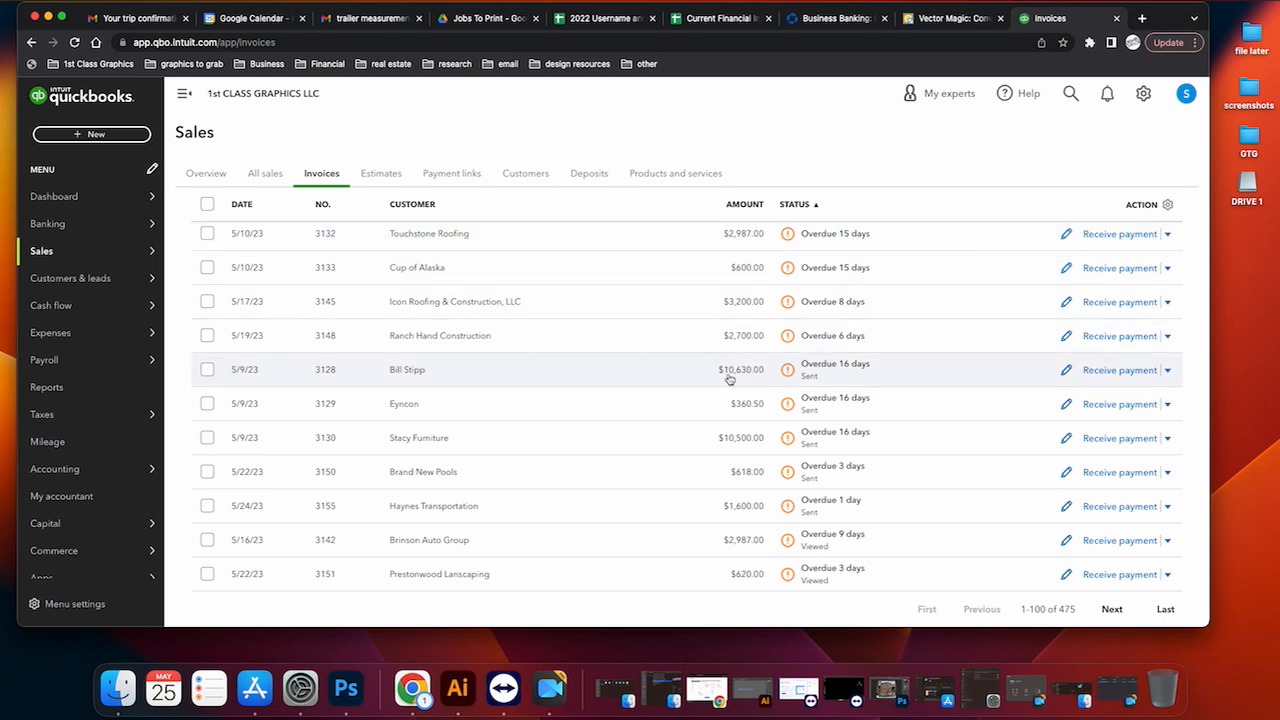
pyautogui.scroll(-10, 710, 362)
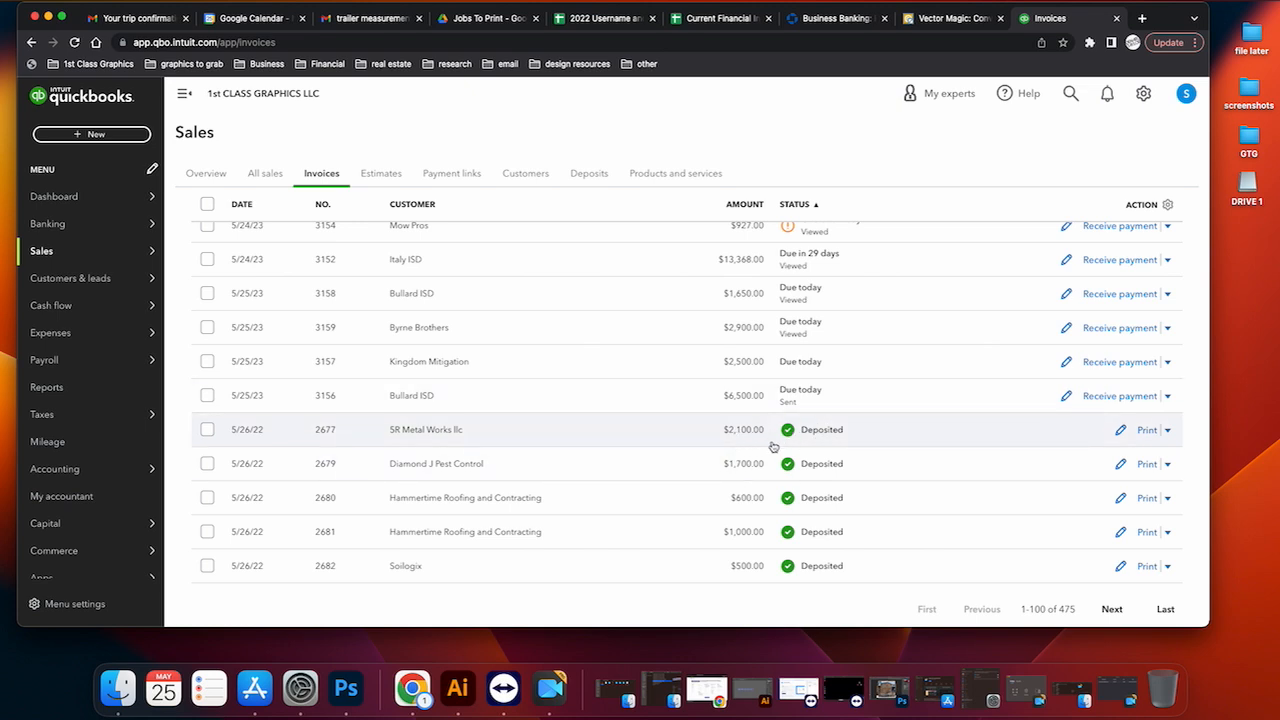
# Create a new sales estimate and choose Abc graphics as its customer
pyautogui.click(381, 175)
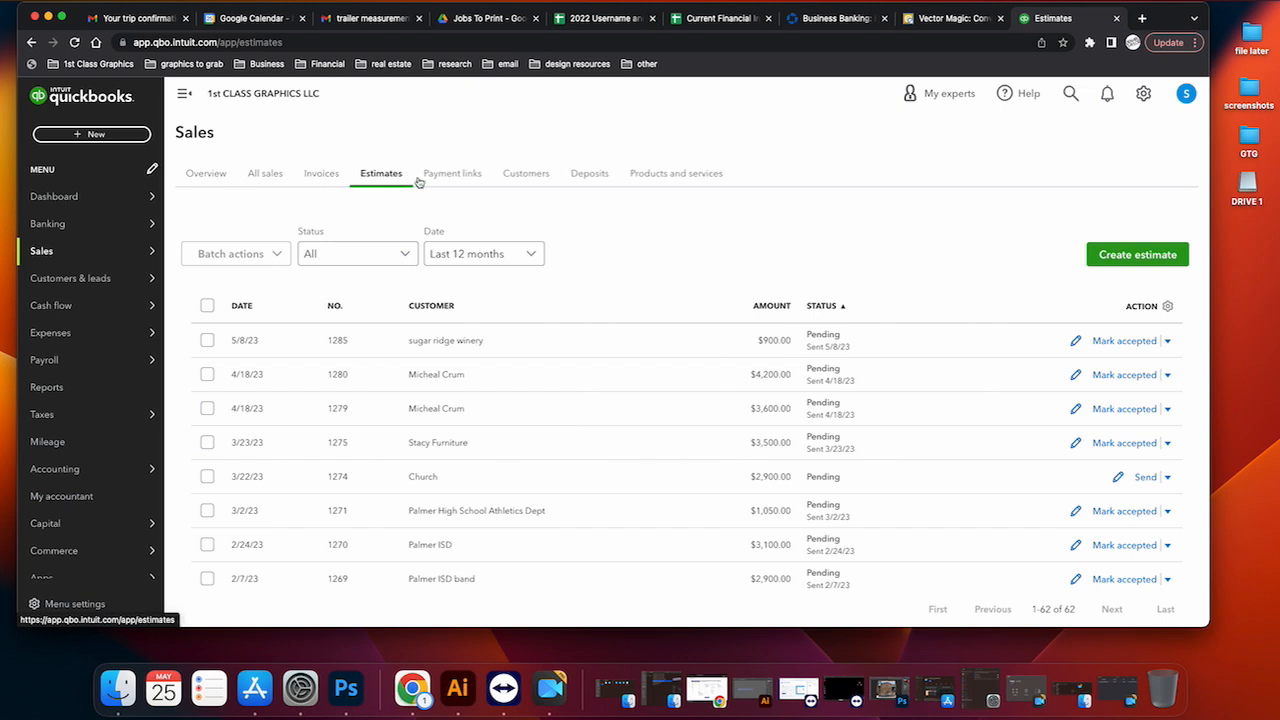
pyautogui.click(336, 177)
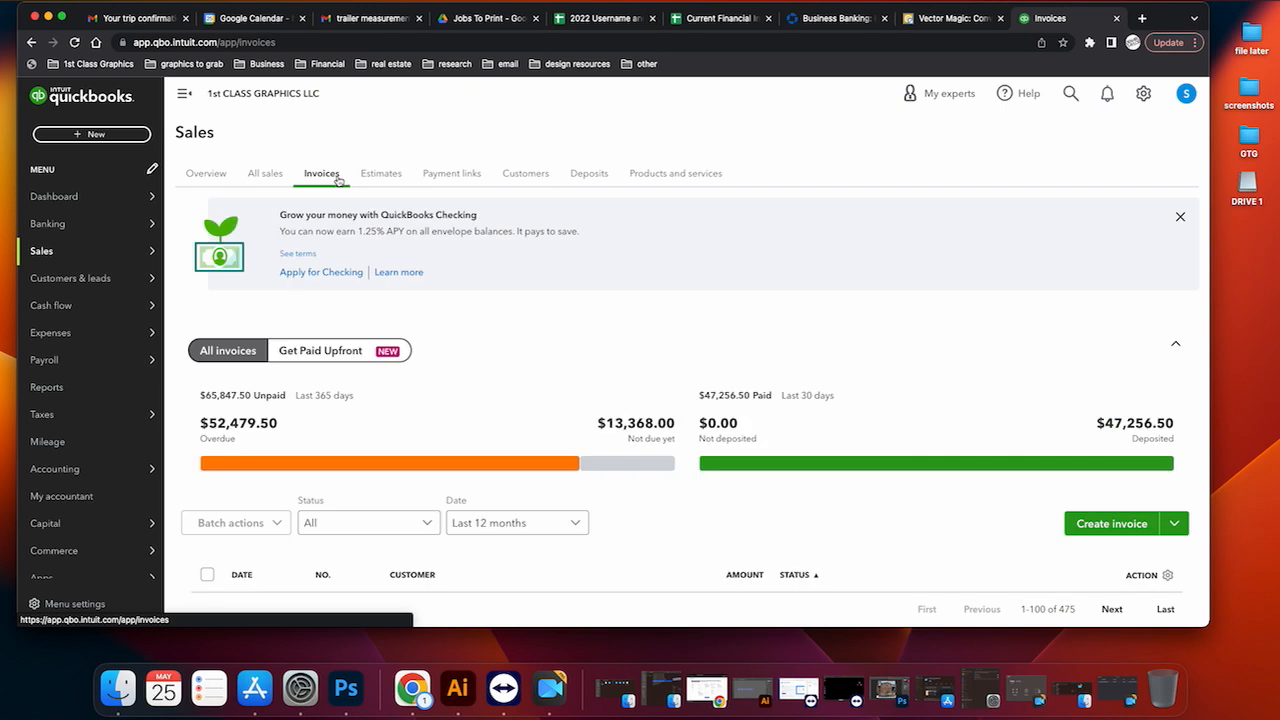
pyautogui.click(381, 176)
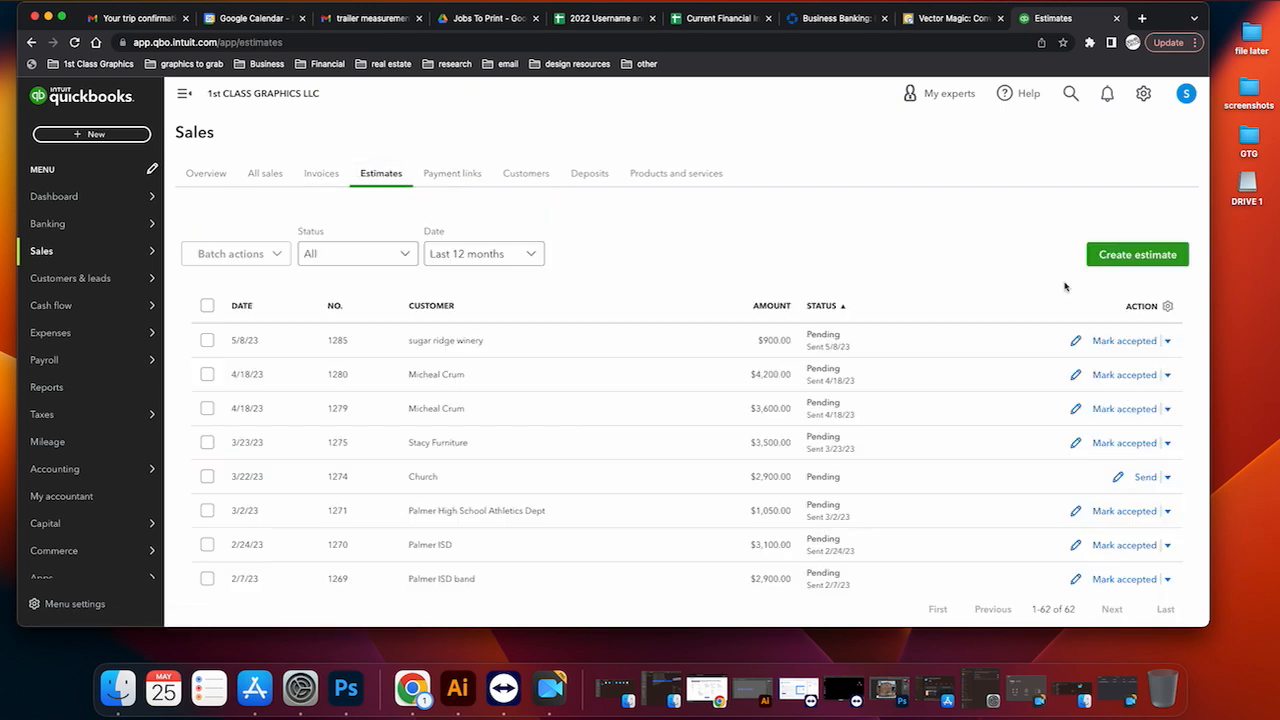
pyautogui.click(1124, 256)
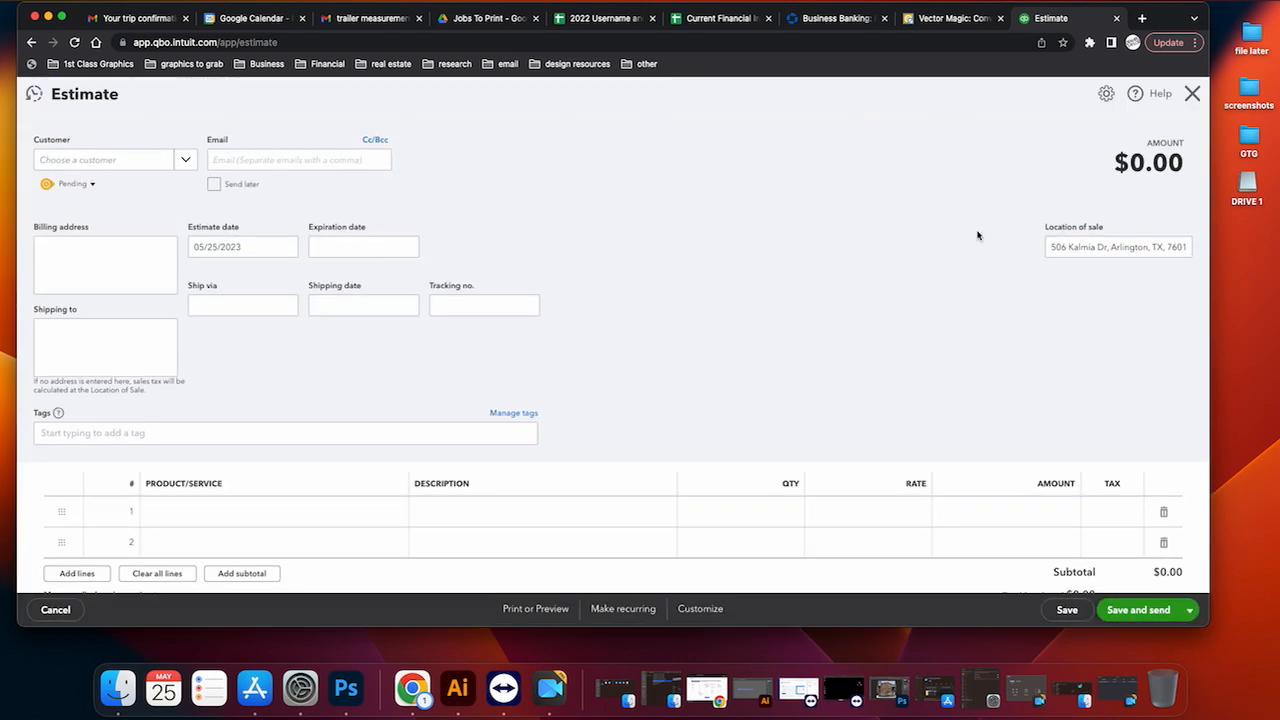
pyautogui.click(58, 164)
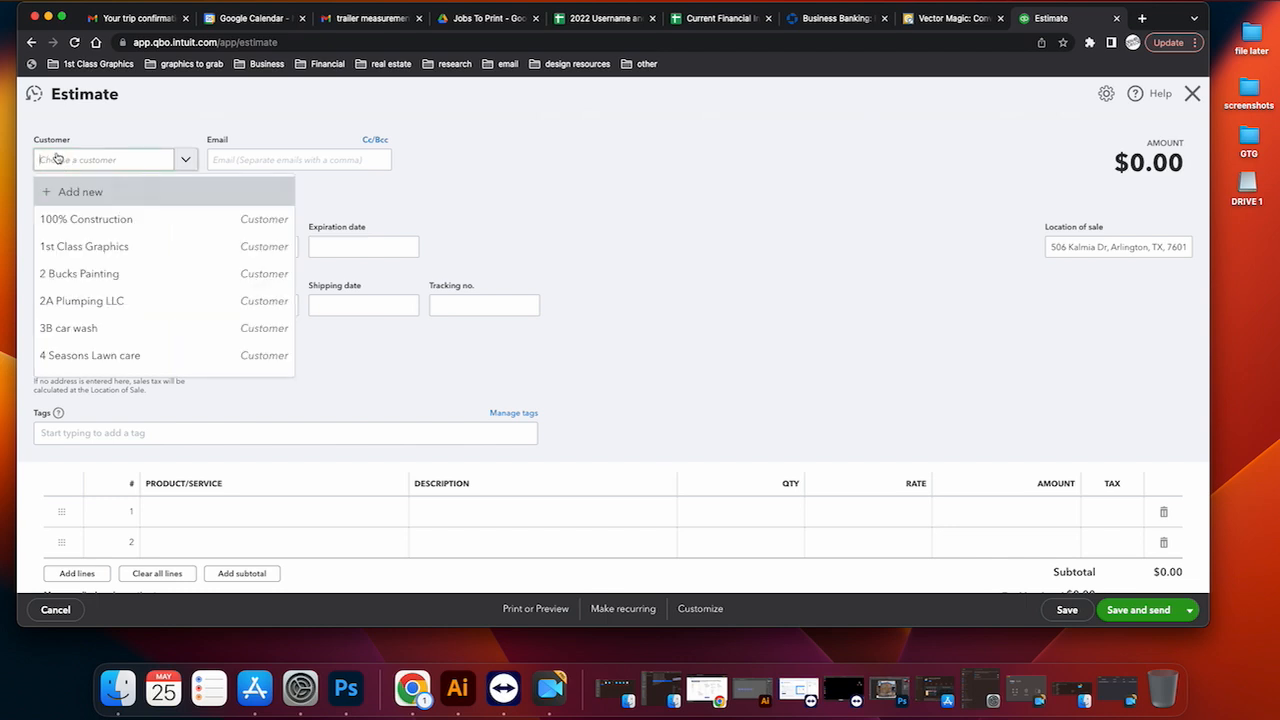
pyautogui.write('abc')
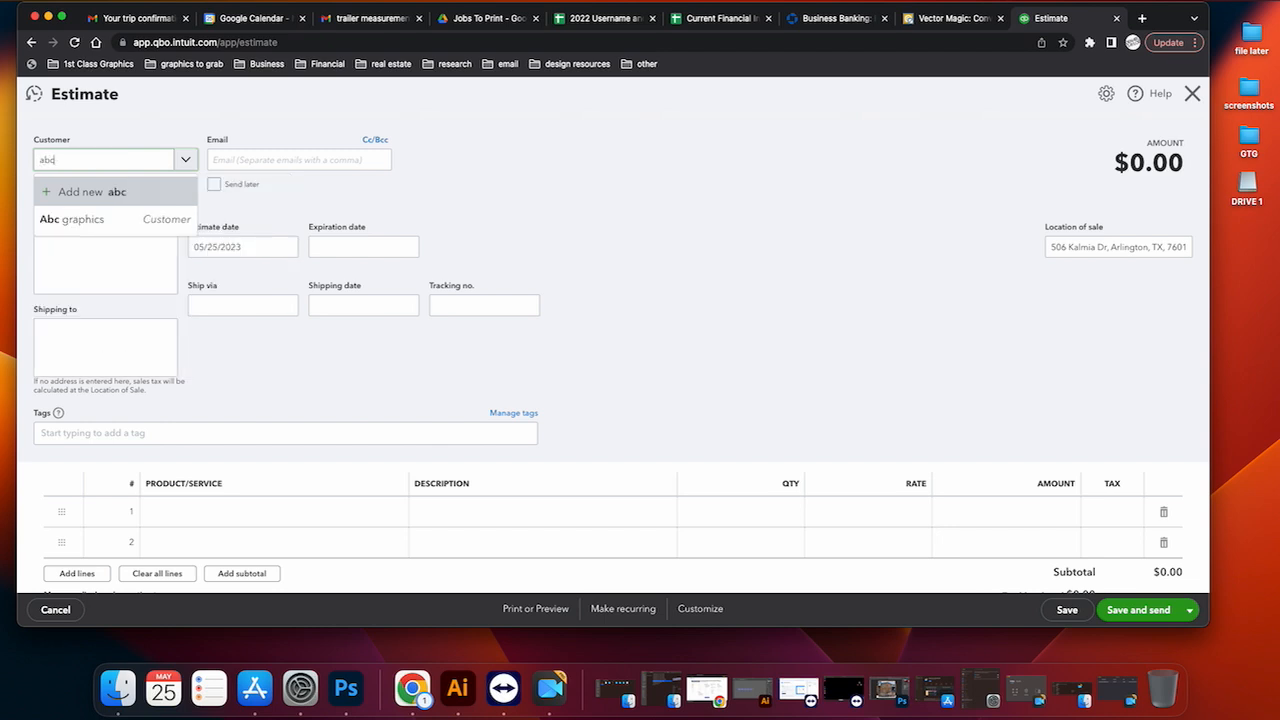
pyautogui.click(78, 221)
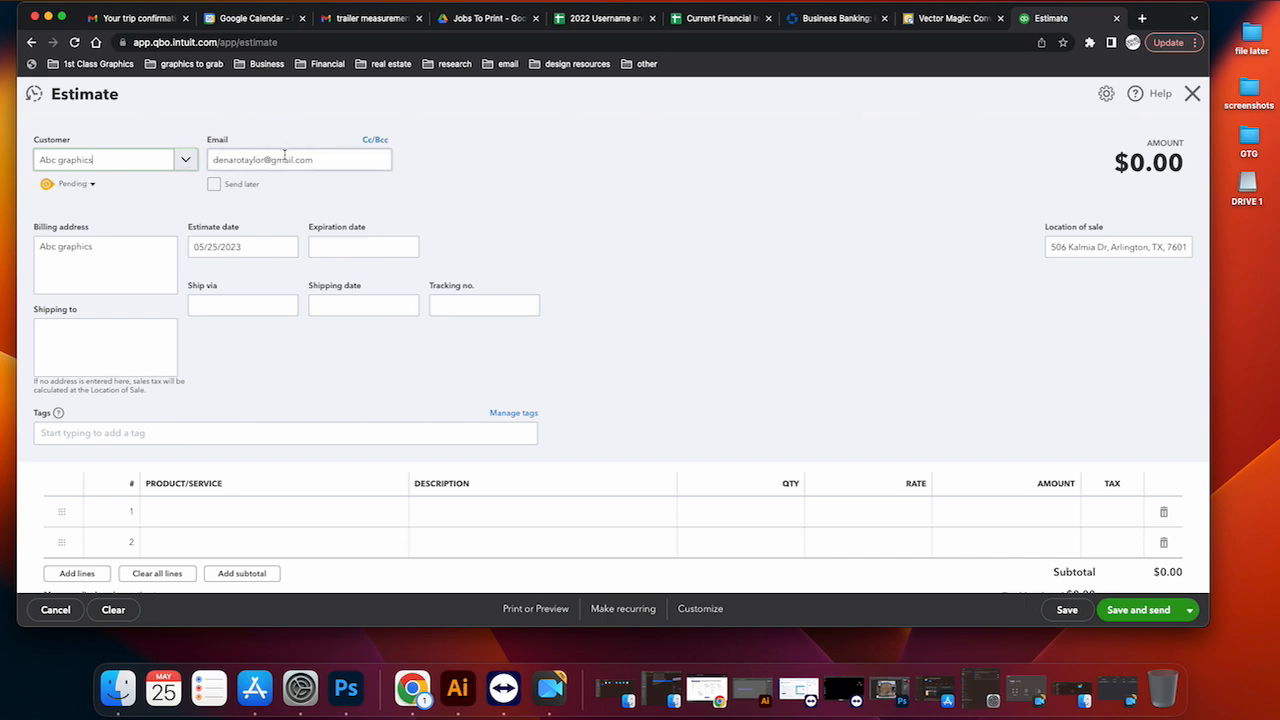
# Set the product/service of the estimate's first line to Wrap - Full Wrap
pyautogui.click(162, 516)
pyautogui.click(502, 516)
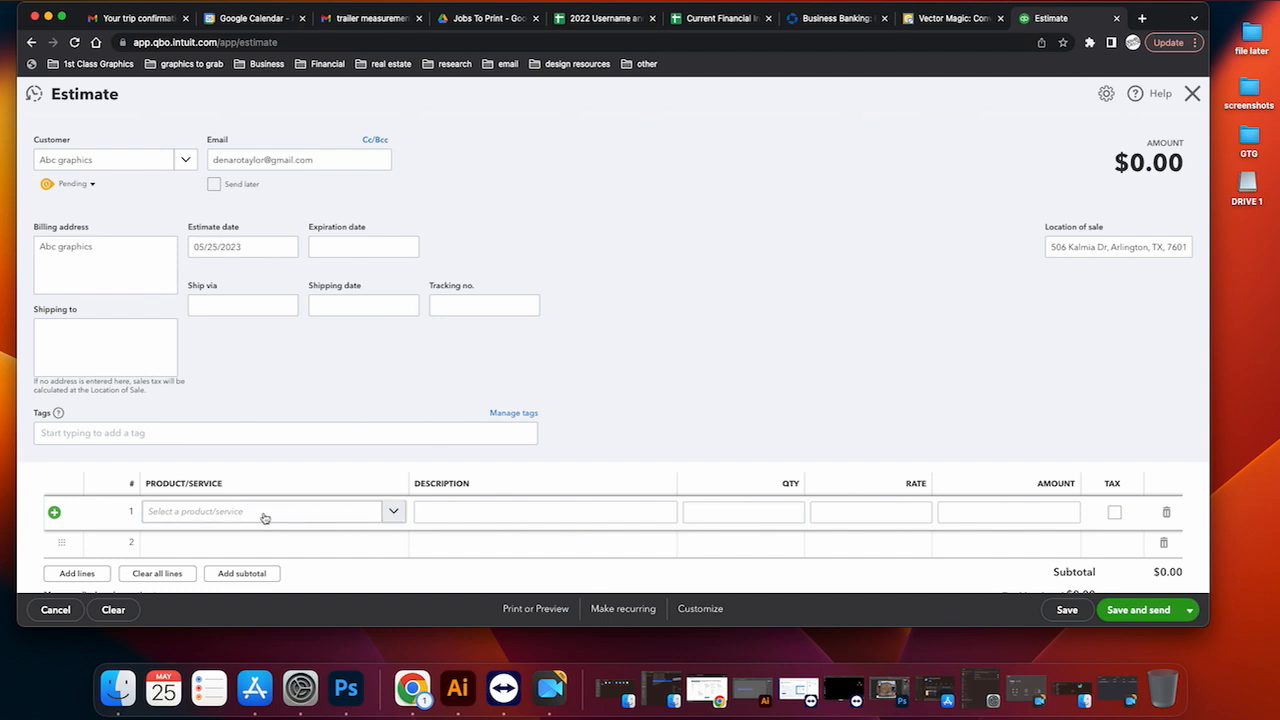
pyautogui.click(392, 513)
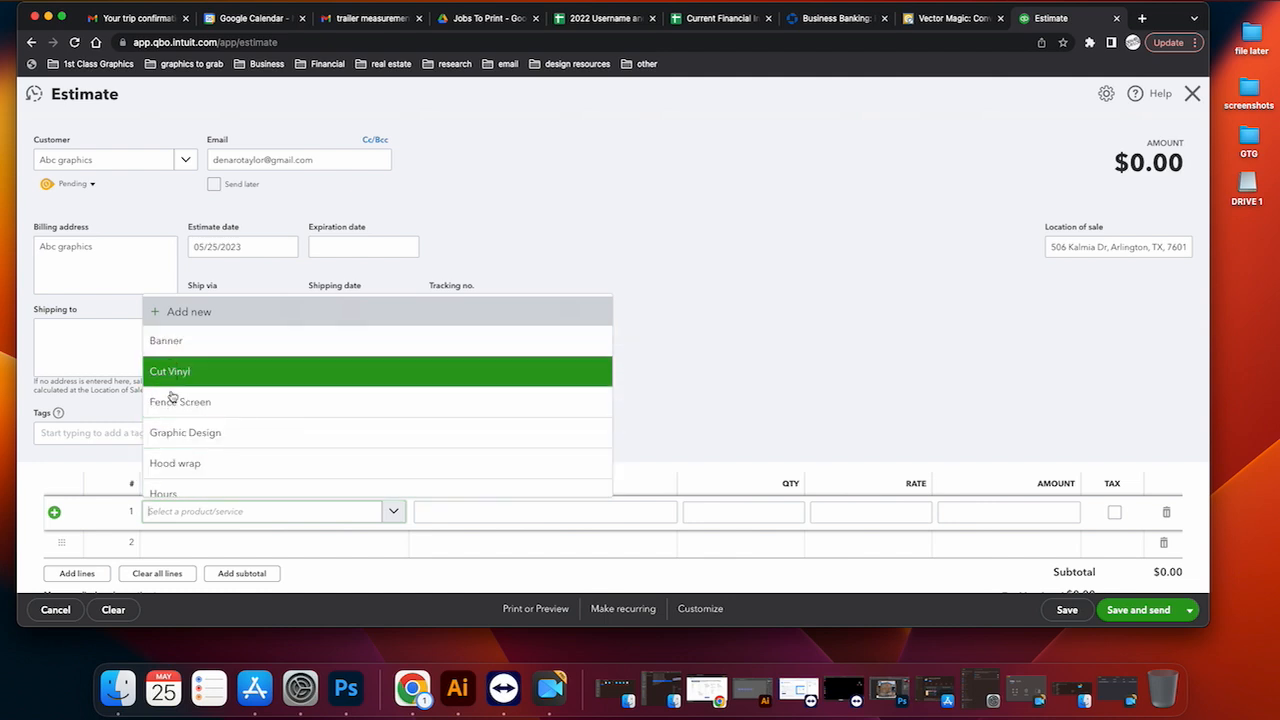
pyautogui.scroll(-3, 227, 430)
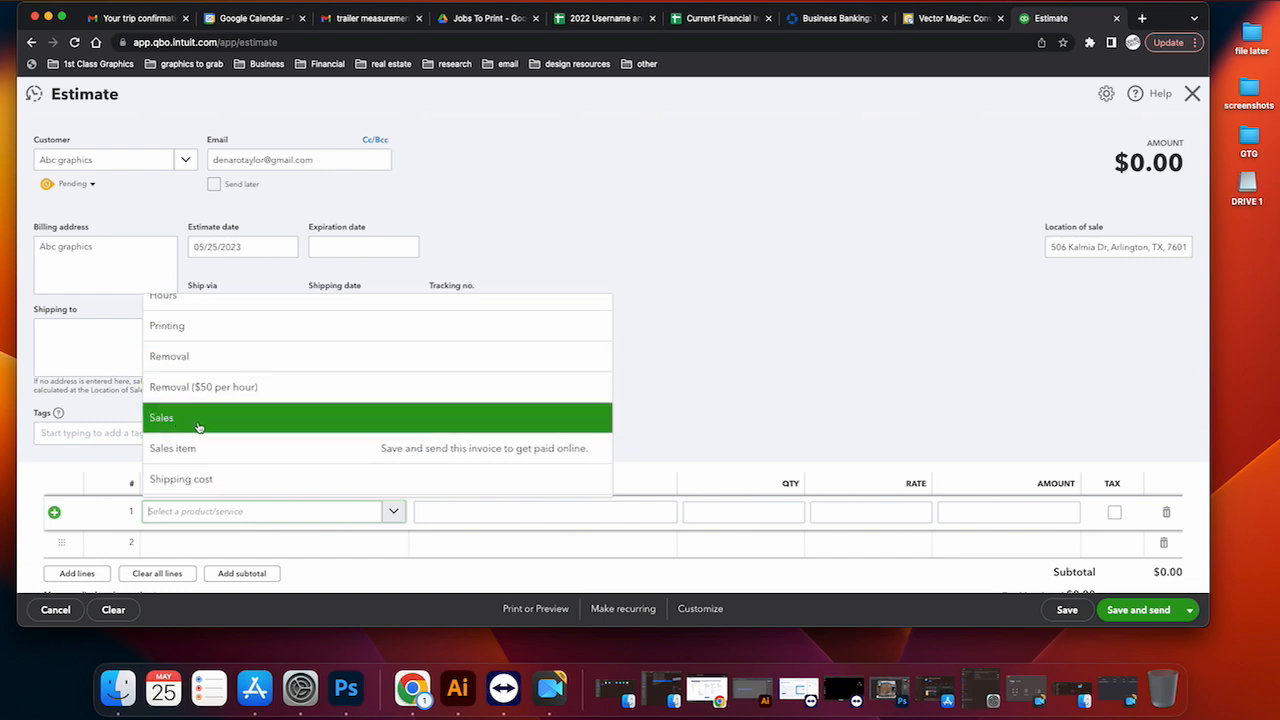
pyautogui.scroll(-1, 200, 425)
pyautogui.scroll(-3, 200, 425)
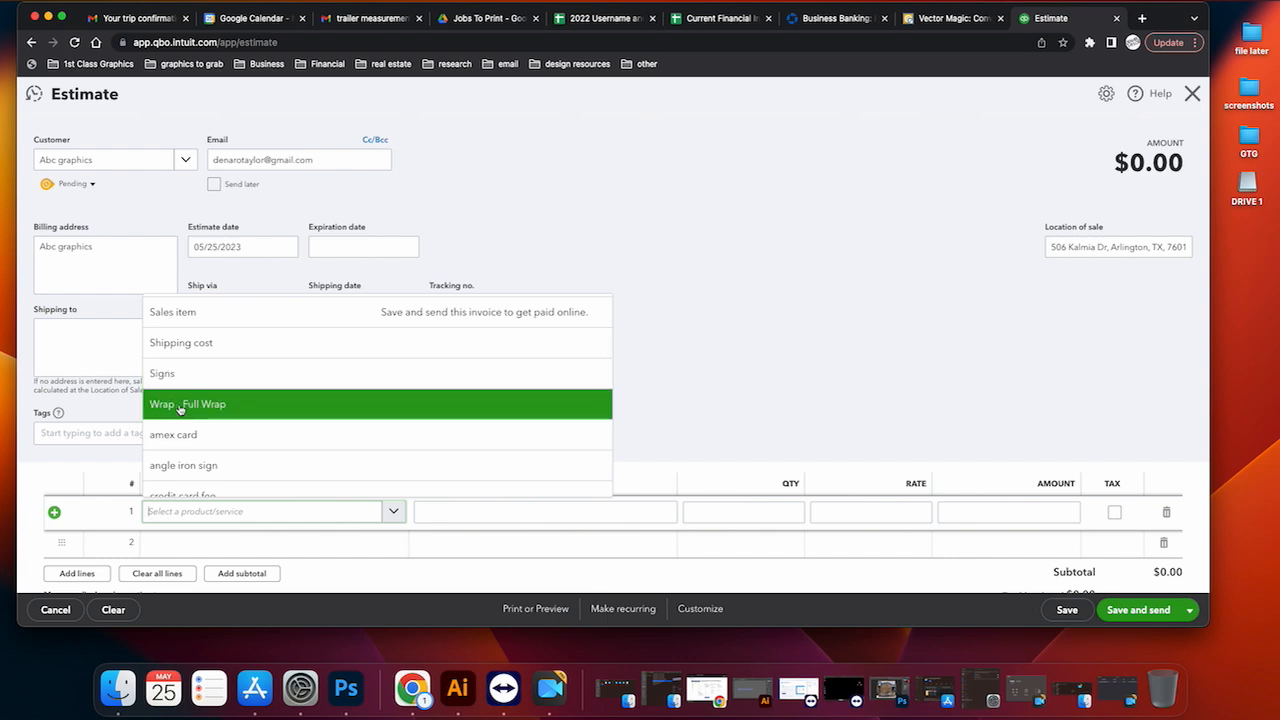
pyautogui.scroll(-5, 225, 434)
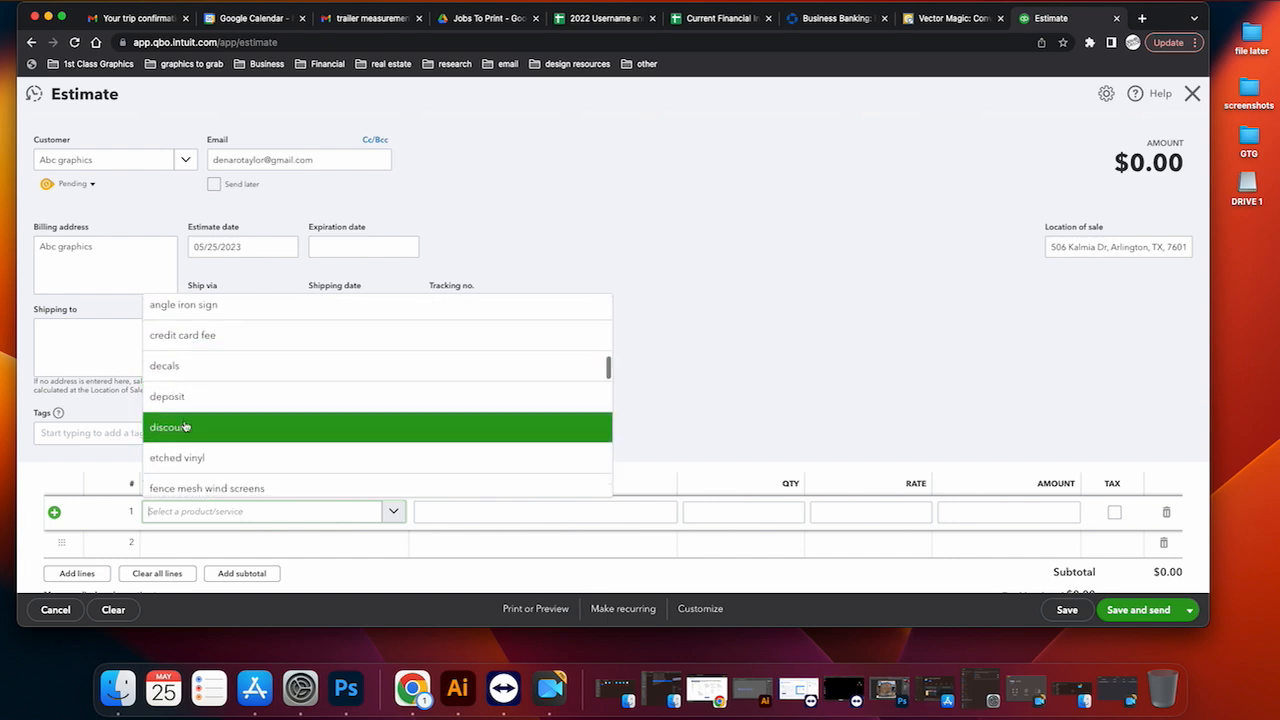
pyautogui.scroll(-6, 190, 390)
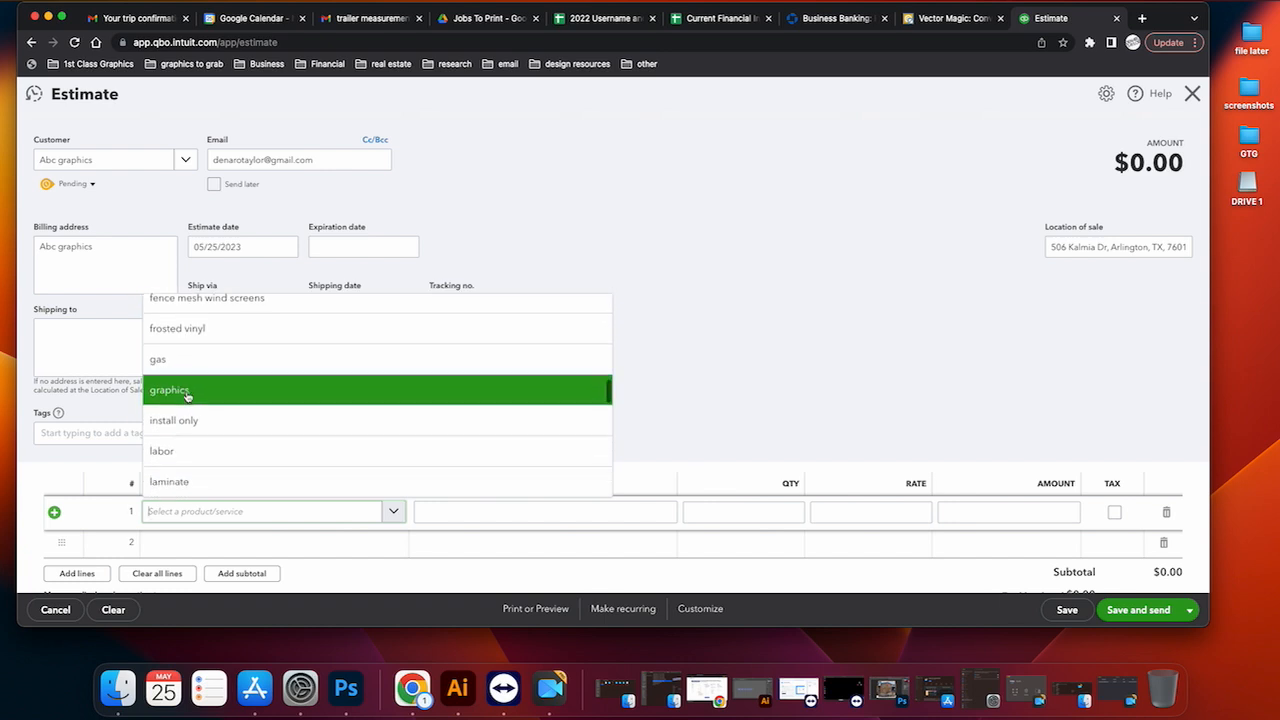
pyautogui.scroll(-5, 195, 410)
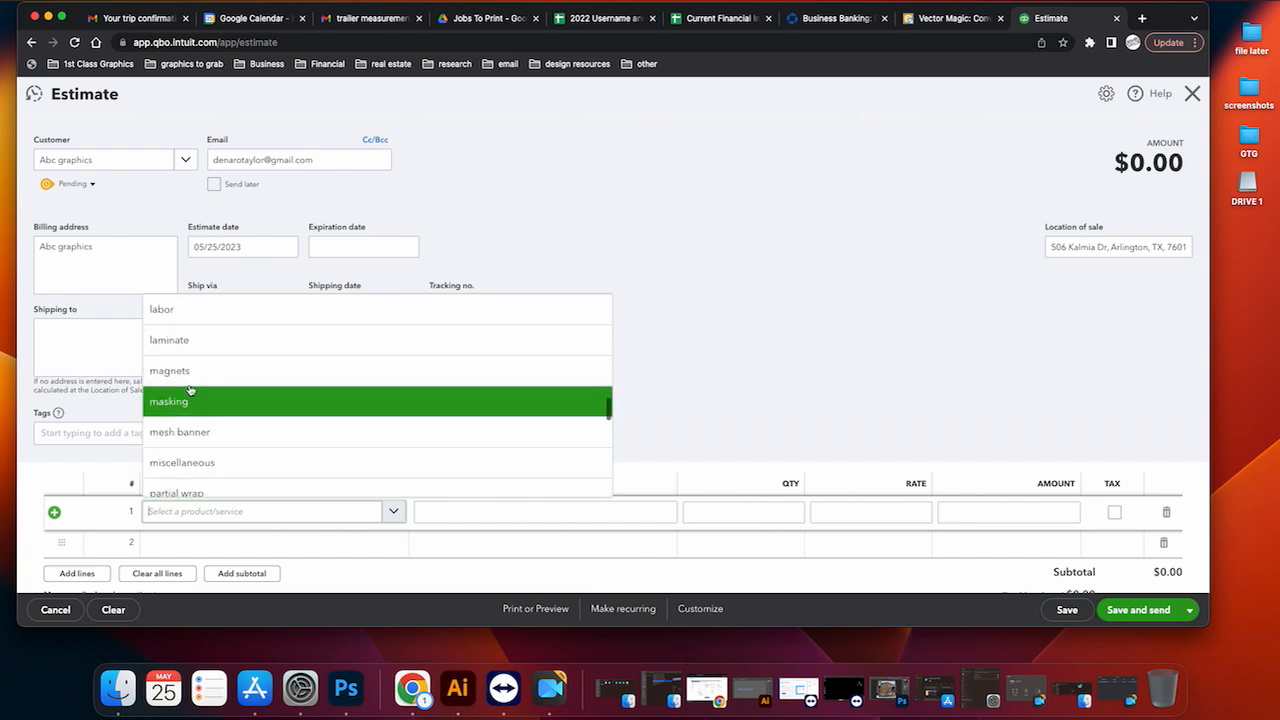
pyautogui.scroll(-1, 170, 398)
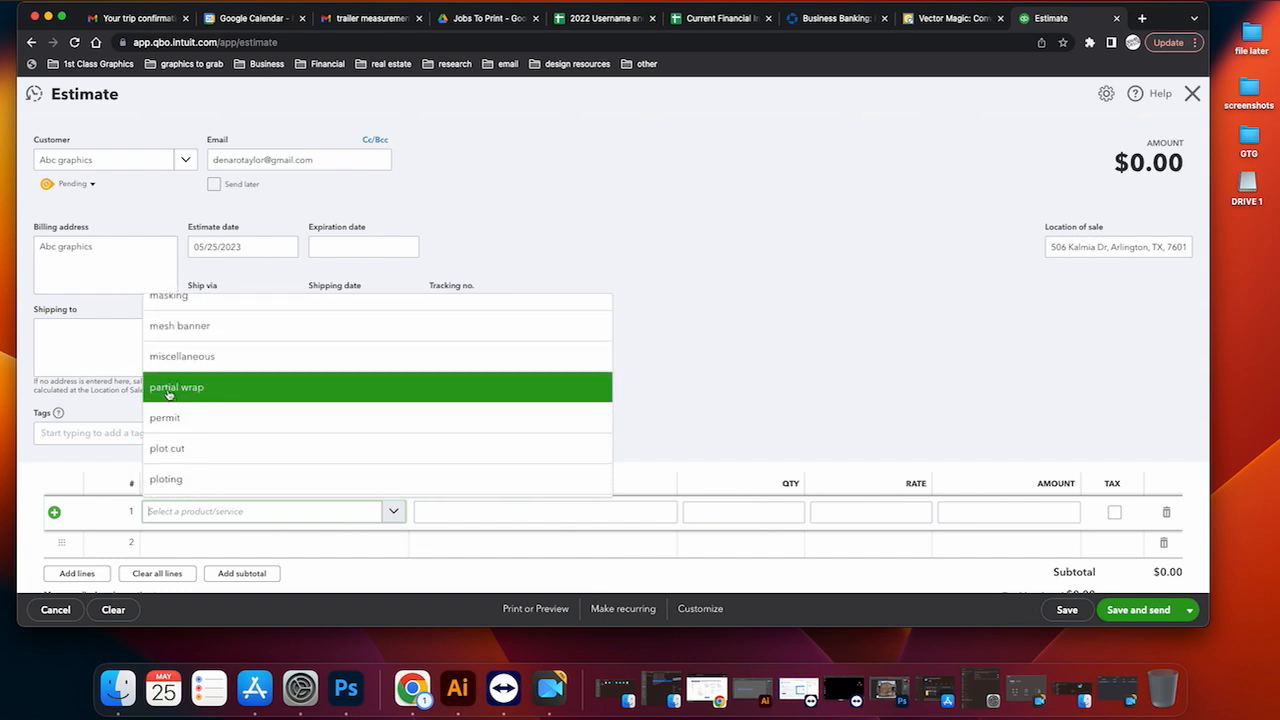
pyautogui.scroll(12, 220, 385)
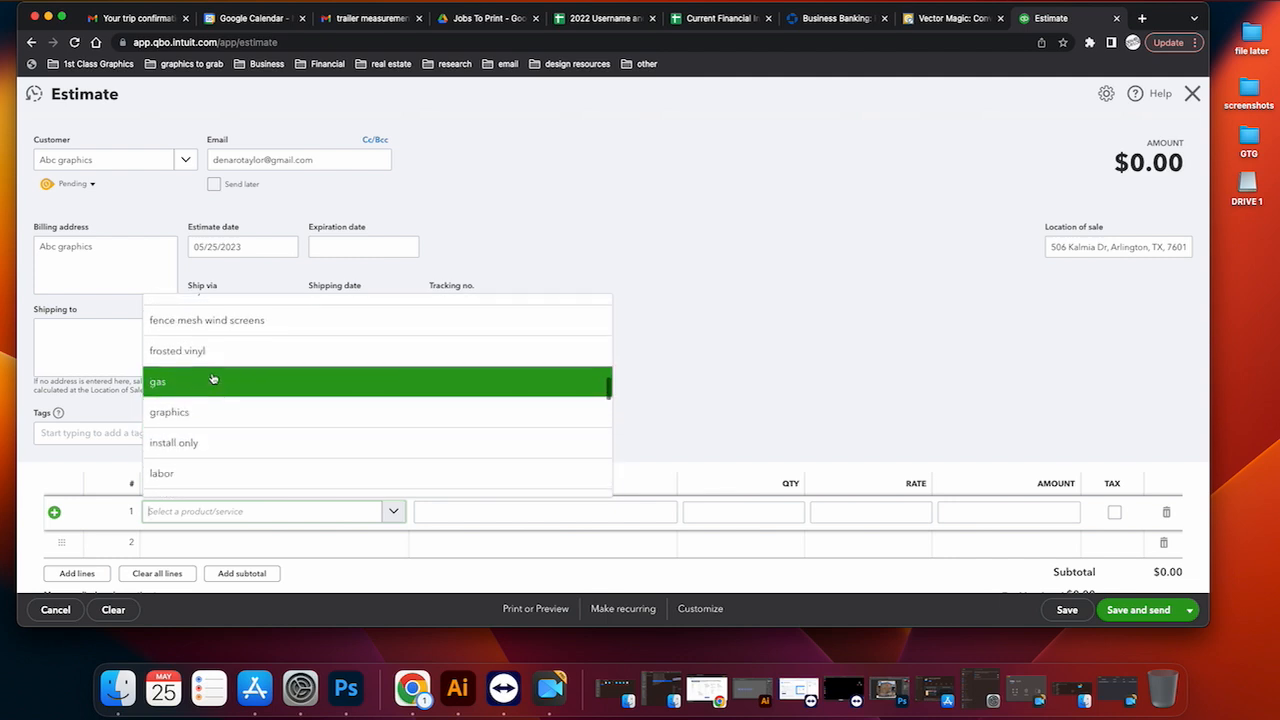
pyautogui.scroll(4, 210, 395)
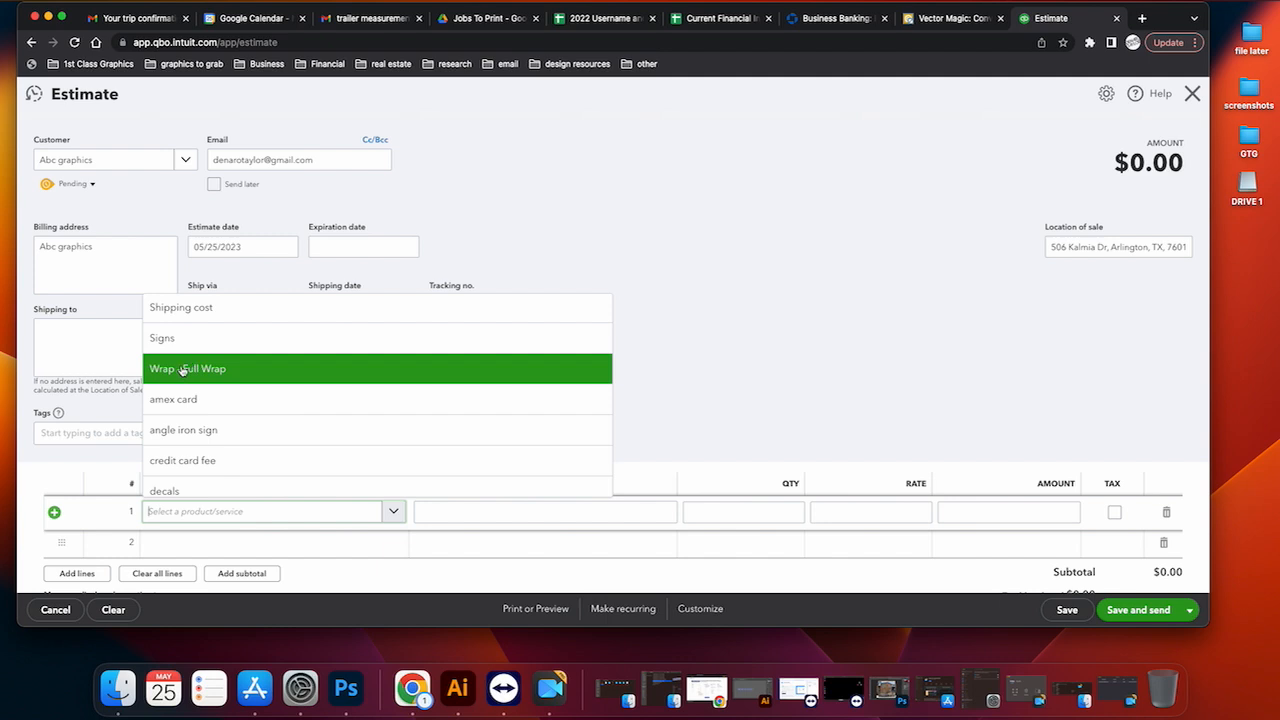
pyautogui.click(185, 370)
# Describe the first line as "2022 ford f-150 - design, print and install" and set its rate to 1000
pyautogui.click(443, 512)
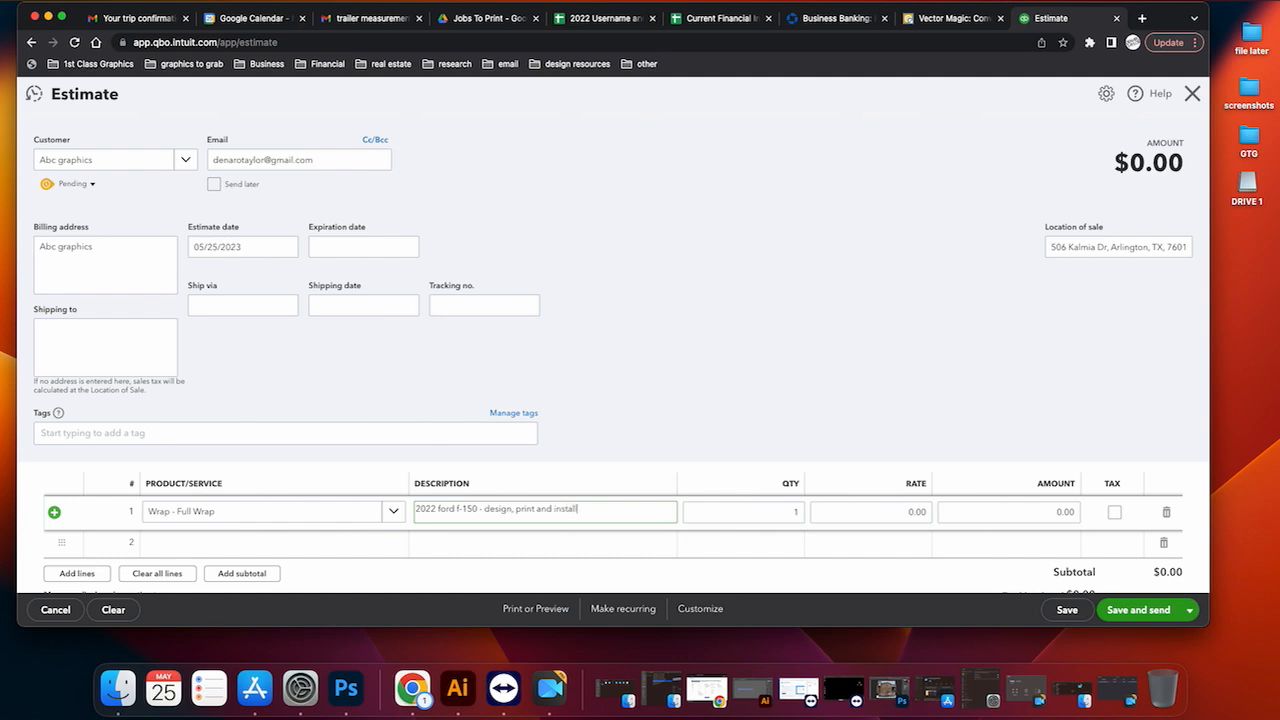
pyautogui.press('Tab')
pyautogui.press('Tab')
pyautogui.write('2')
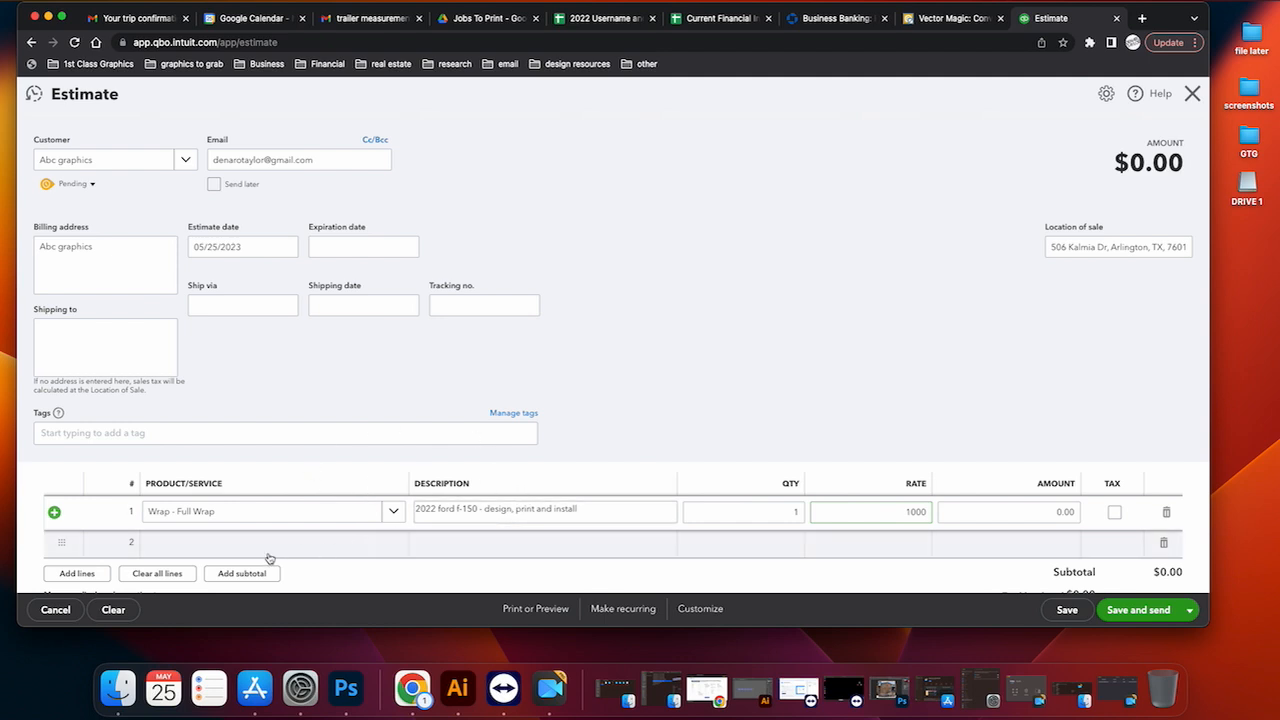
# Add a second estimate line for the credit card fee, described as "3%", with a rate of 30
pyautogui.click(218, 549)
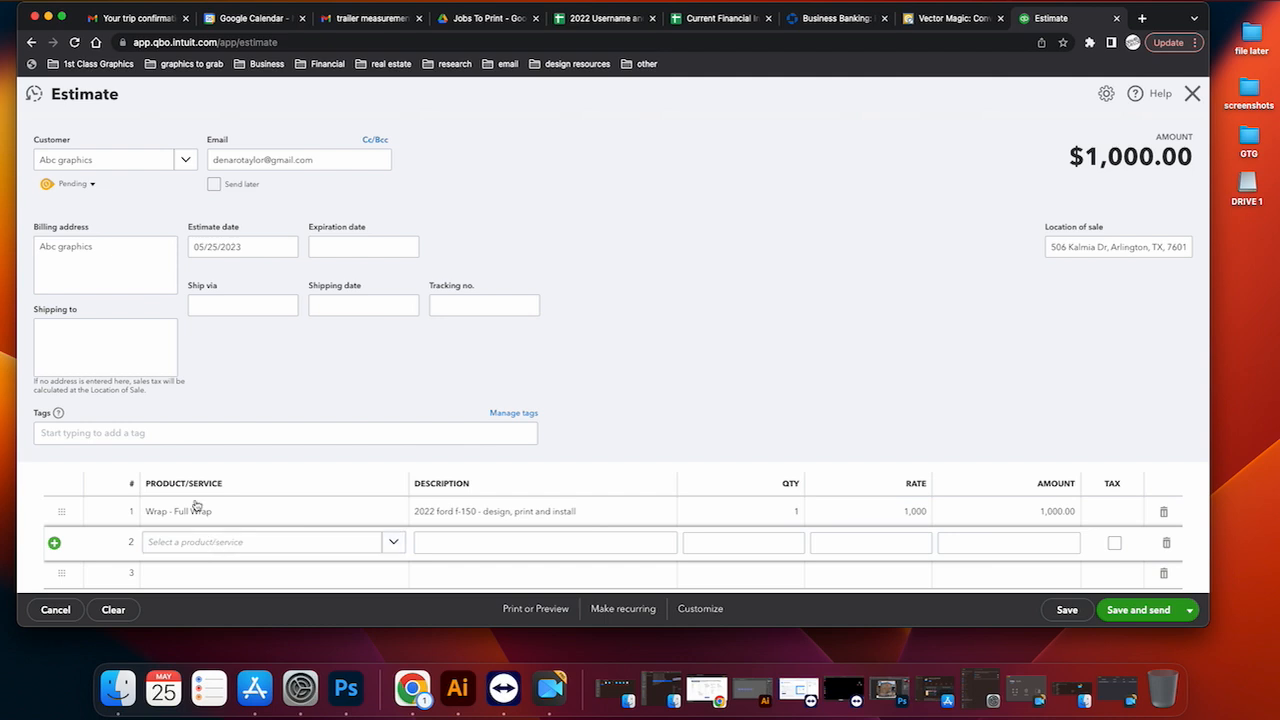
pyautogui.click(214, 541)
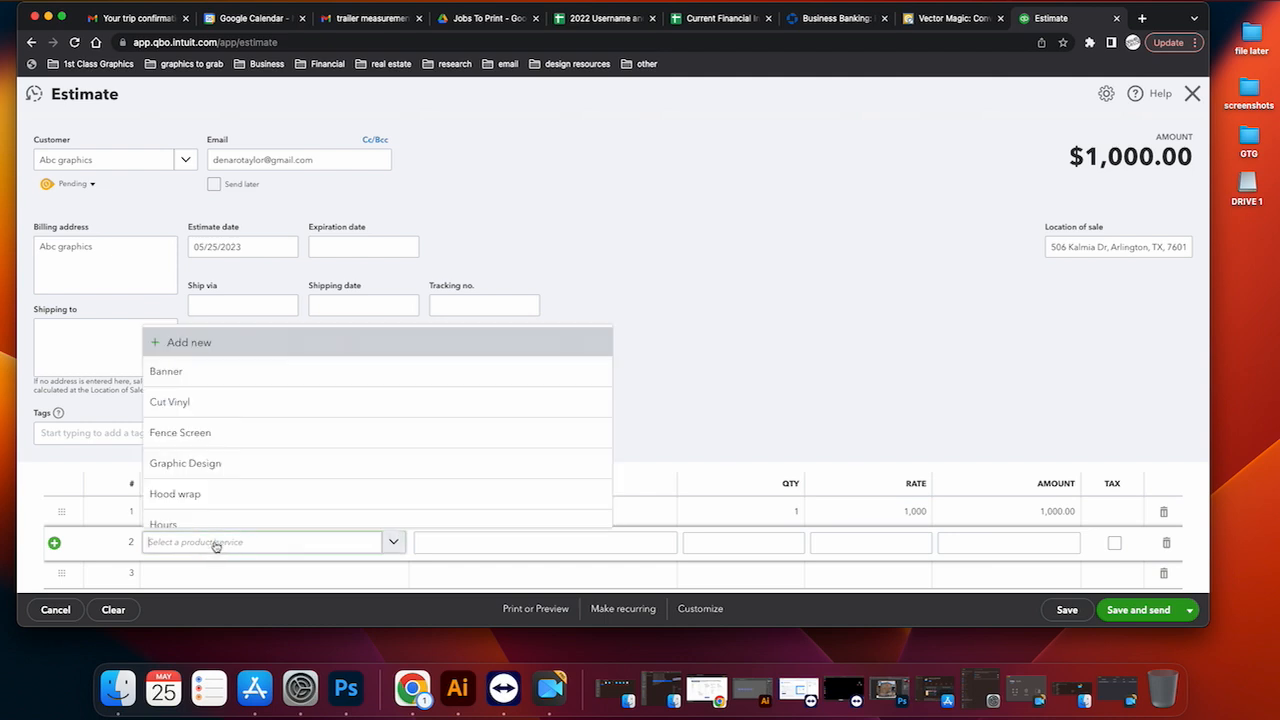
pyautogui.write('cred')
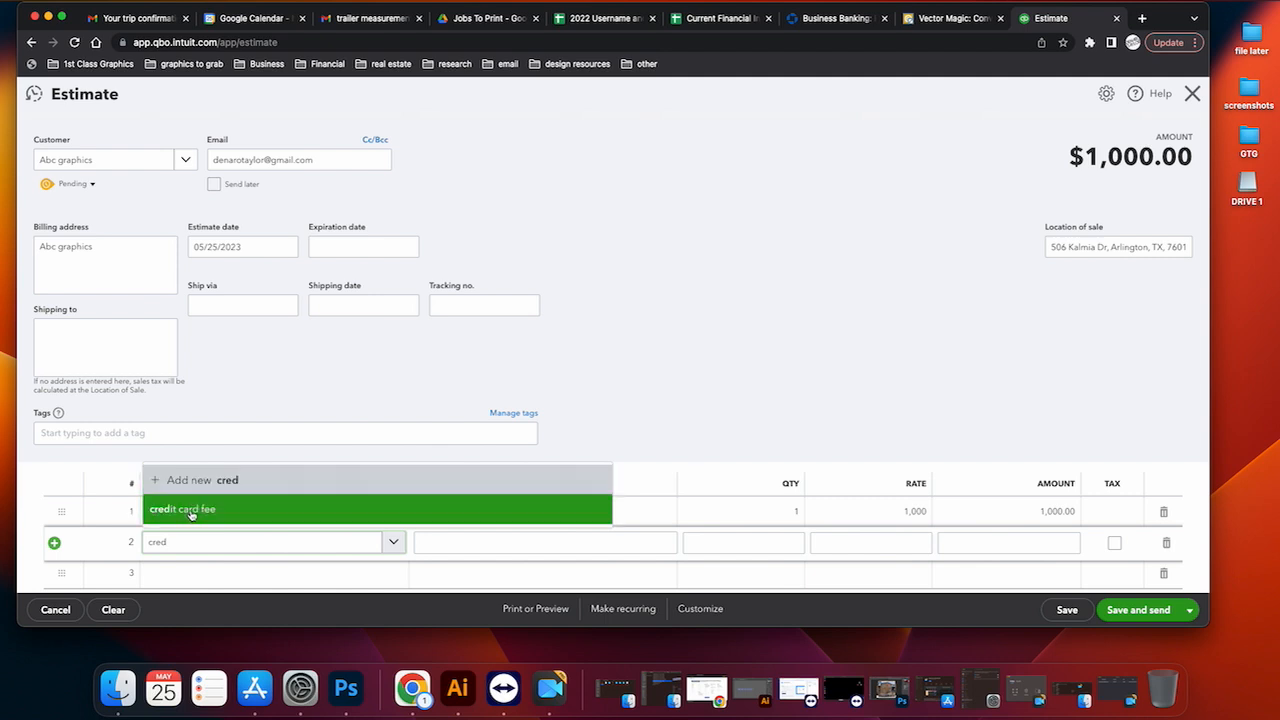
pyautogui.click(190, 511)
pyautogui.click(443, 547)
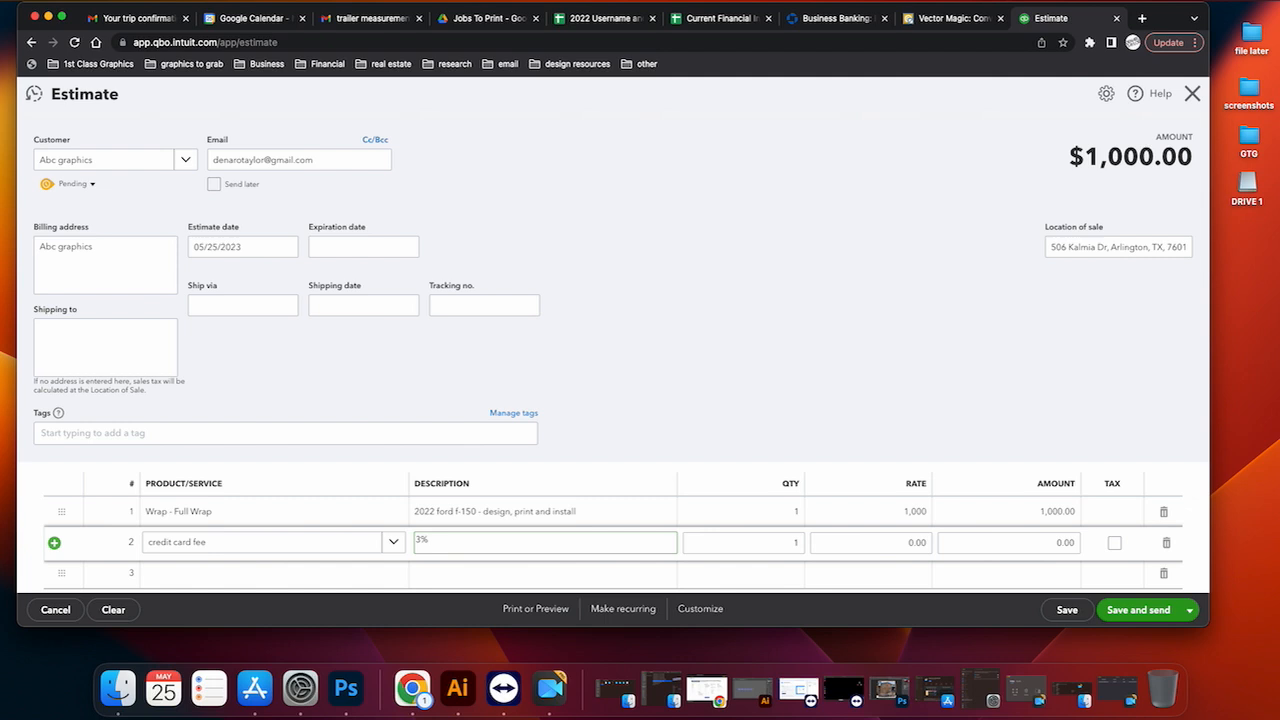
pyautogui.click(902, 543)
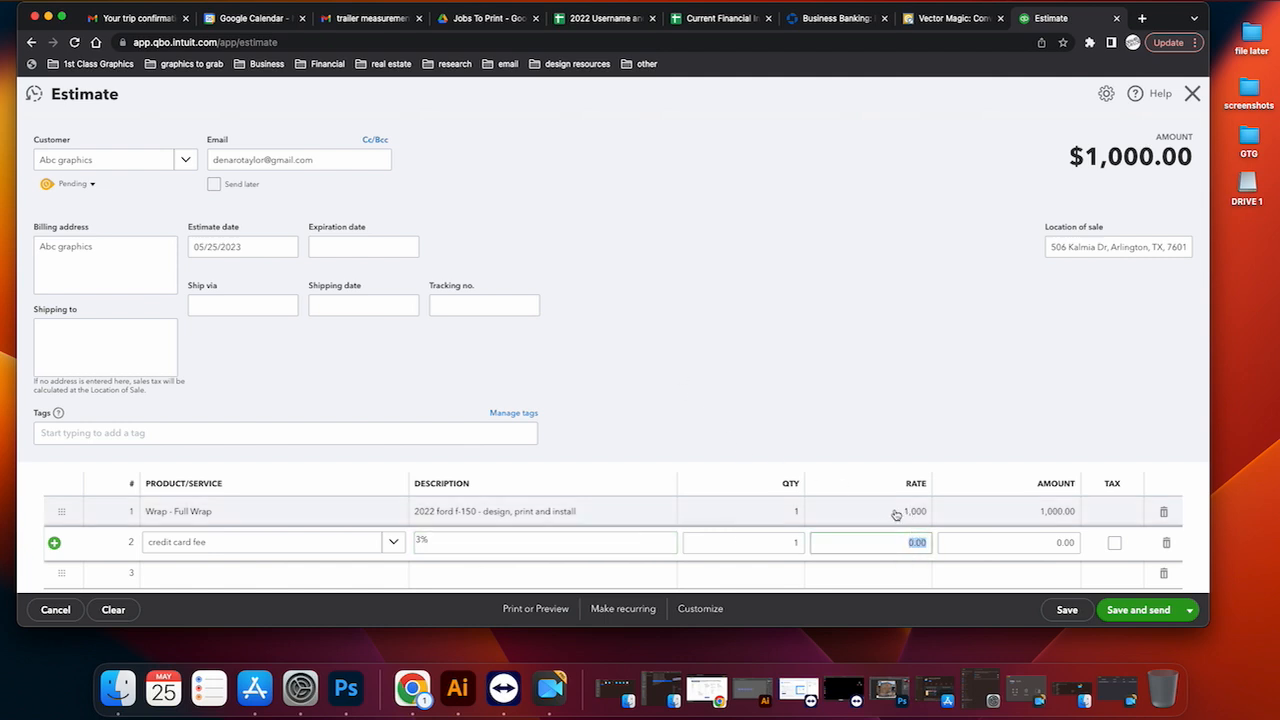
pyautogui.write('30')
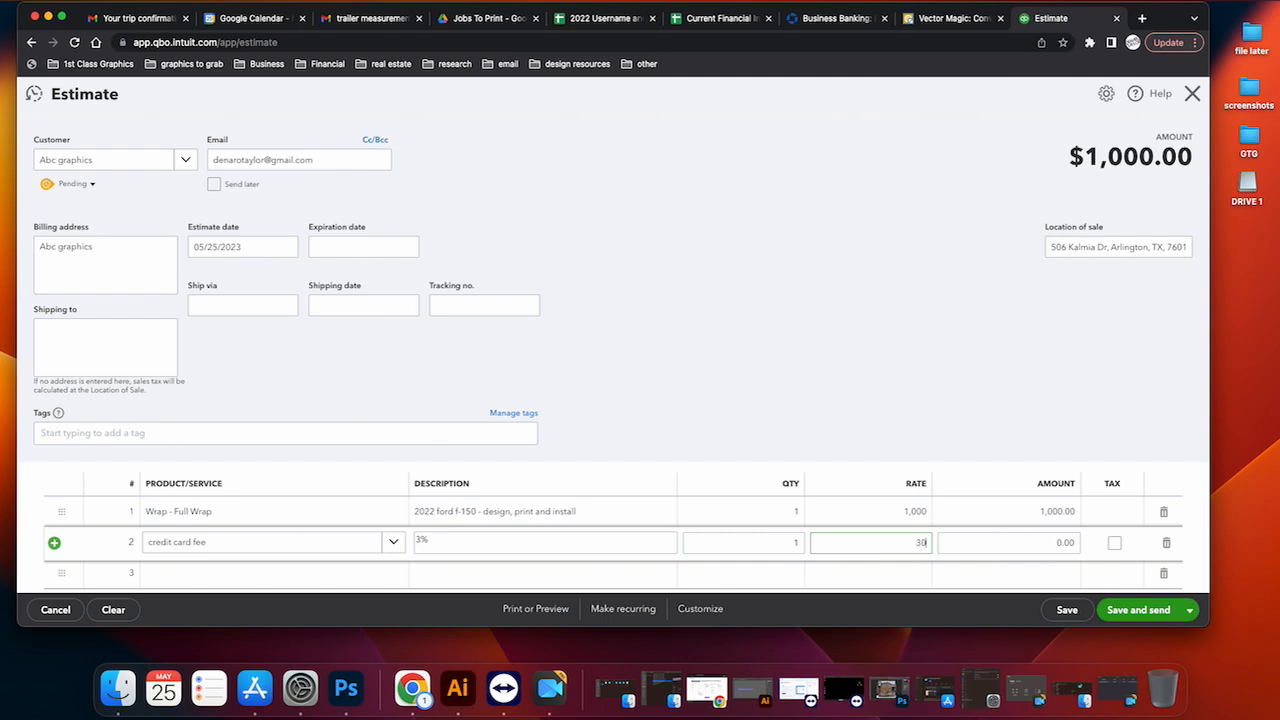
pyautogui.click(893, 570)
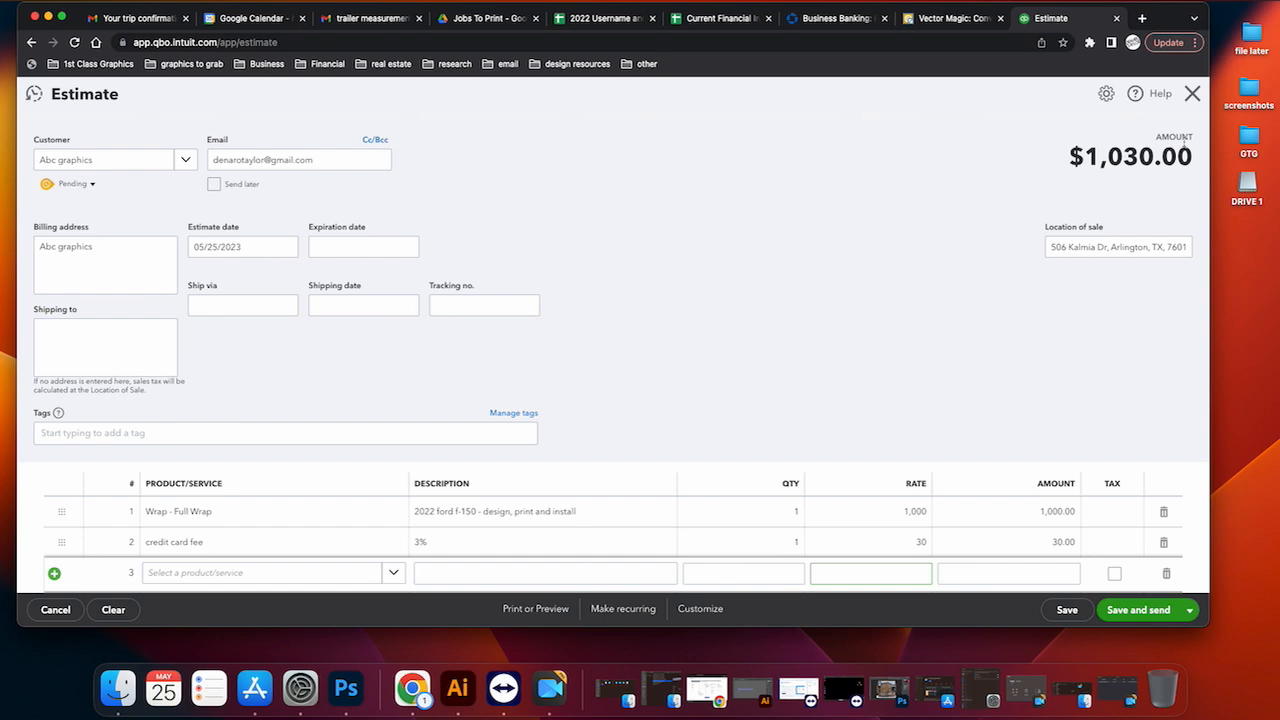
# Check the estimate's details, save it, review its preview and email it to the customer
pyautogui.scroll(-5, 827, 384)
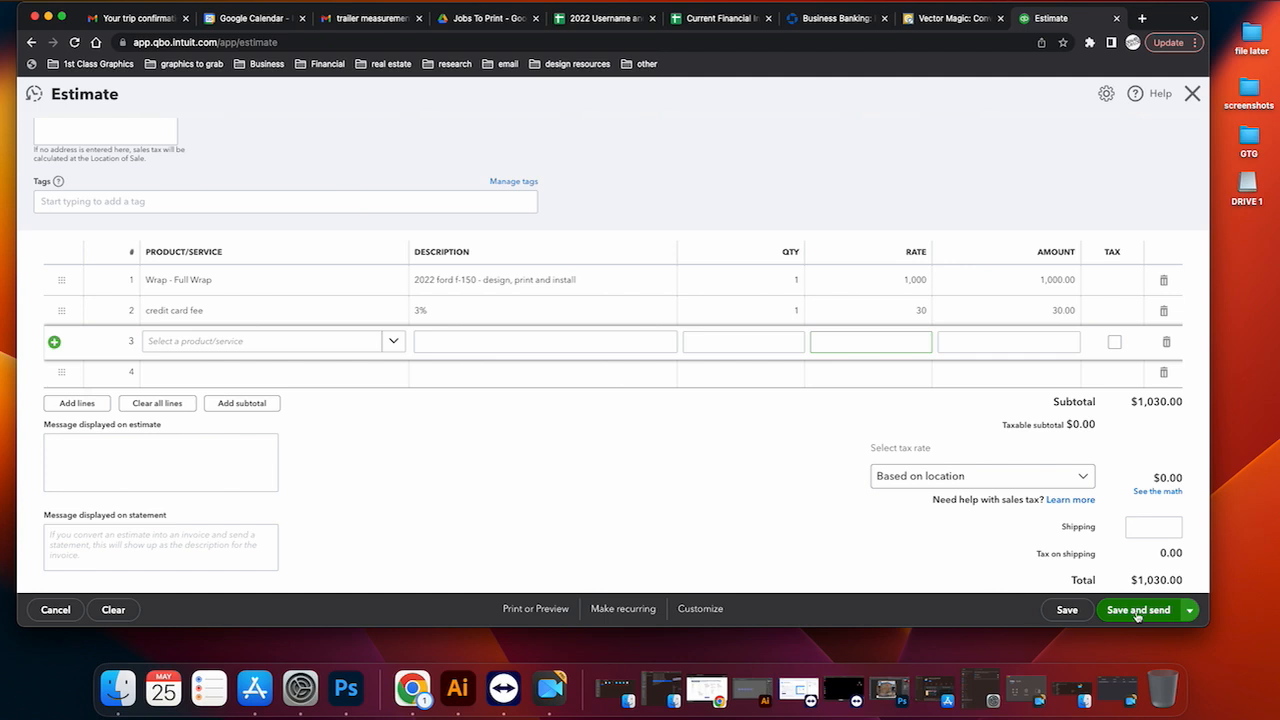
pyautogui.scroll(5, 370, 210)
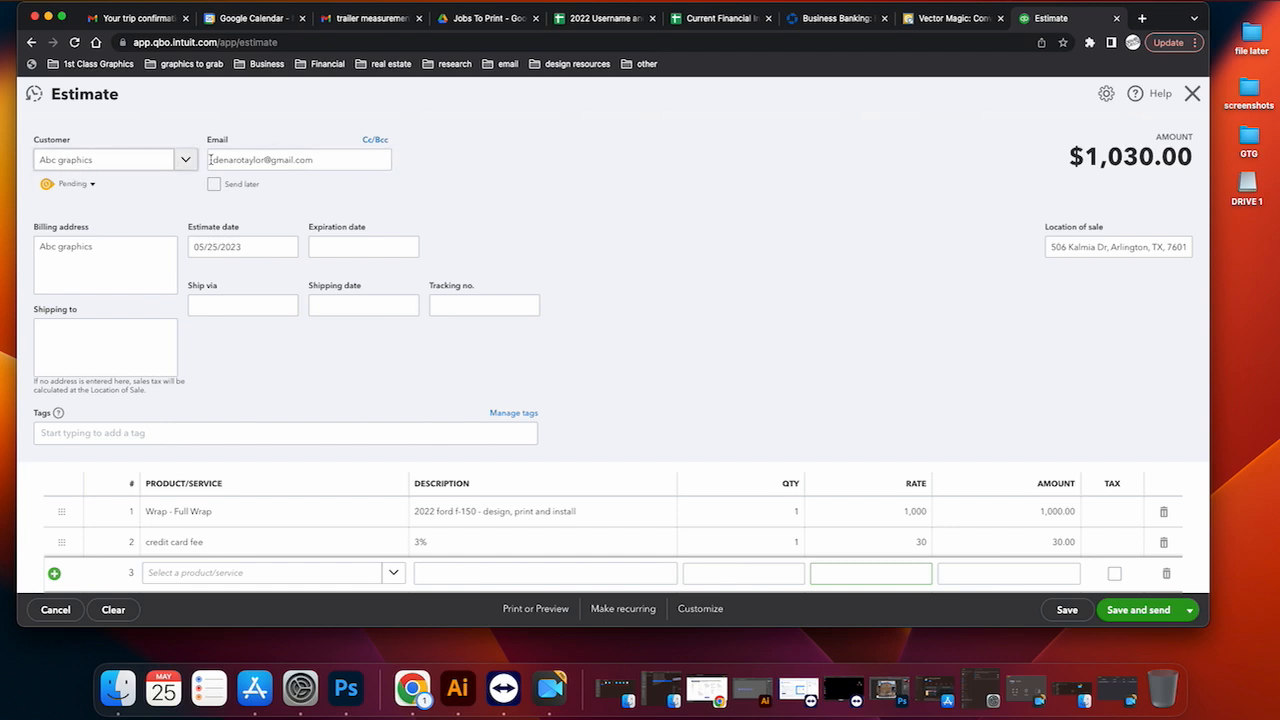
pyautogui.scroll(-1, 686, 449)
pyautogui.scroll(-5, 686, 449)
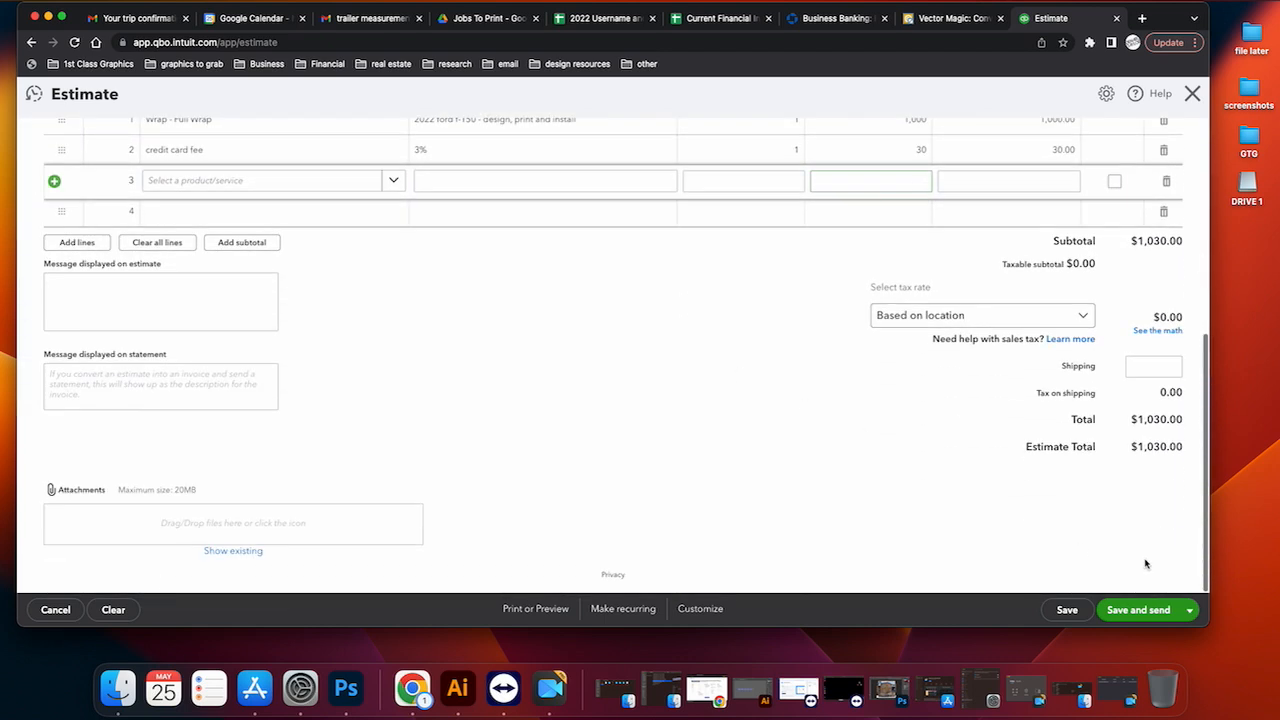
pyautogui.click(1132, 615)
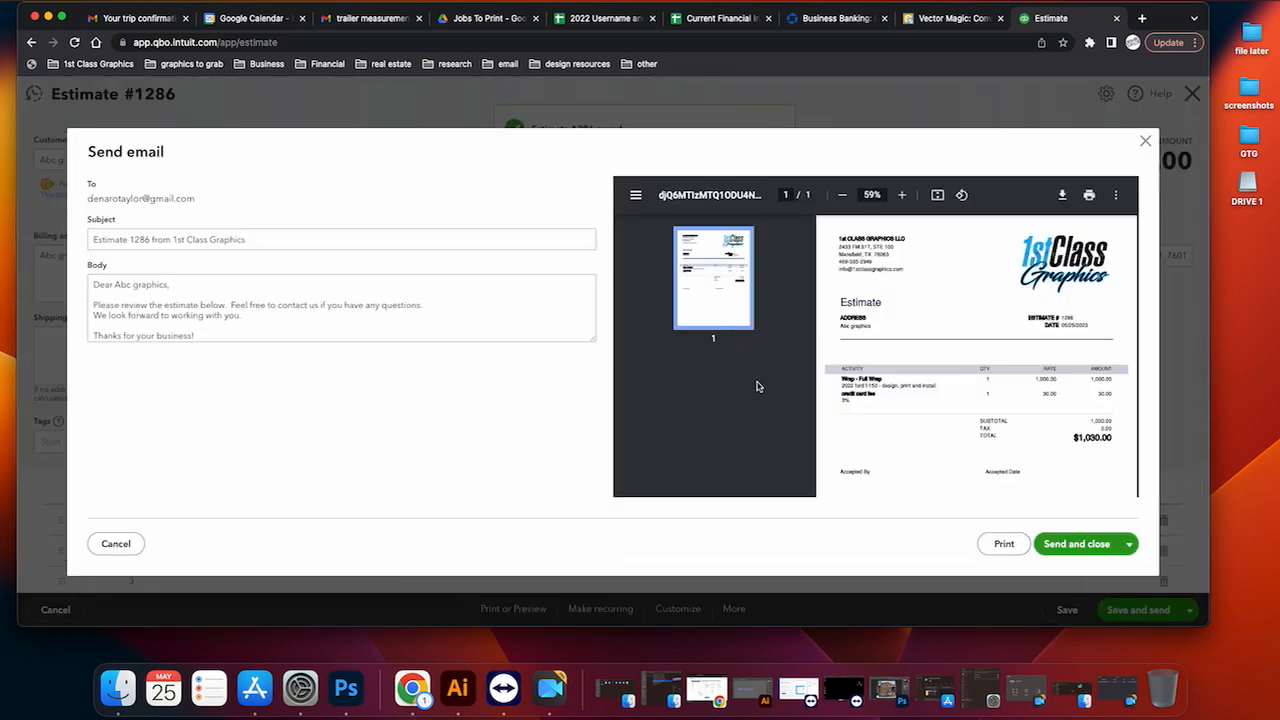
pyautogui.scroll(-3, 965, 345)
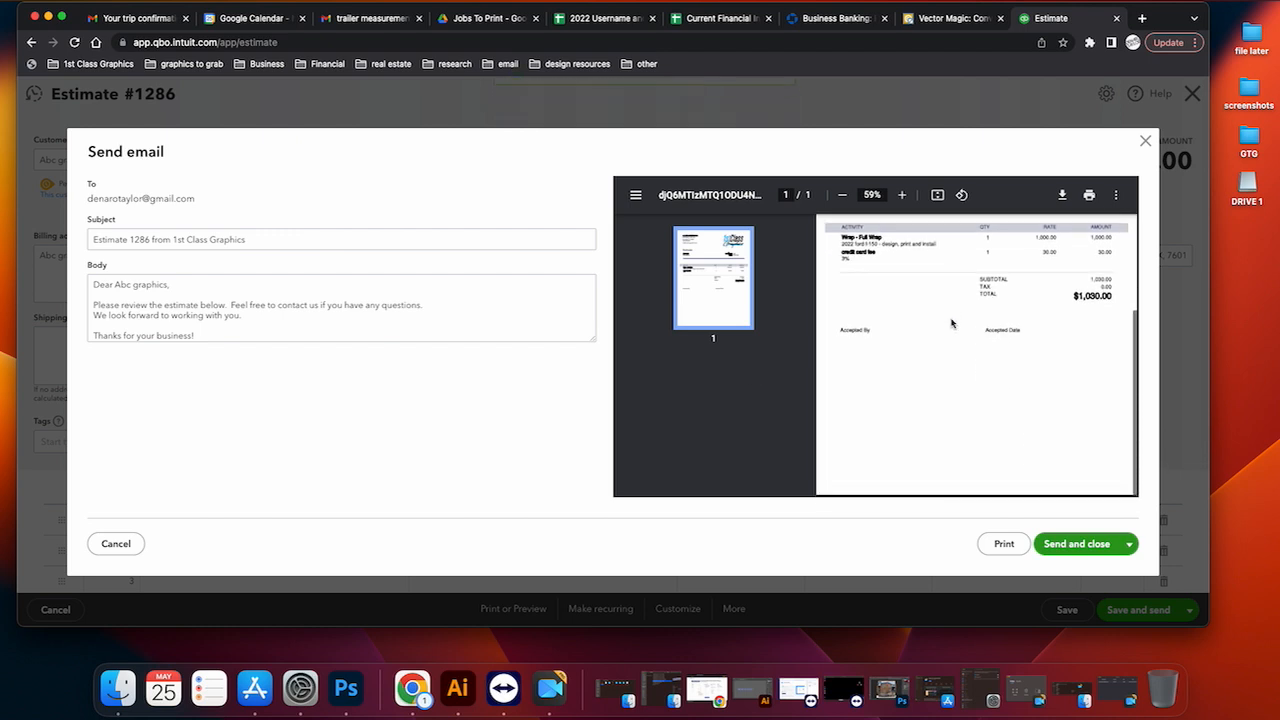
pyautogui.scroll(3, 980, 400)
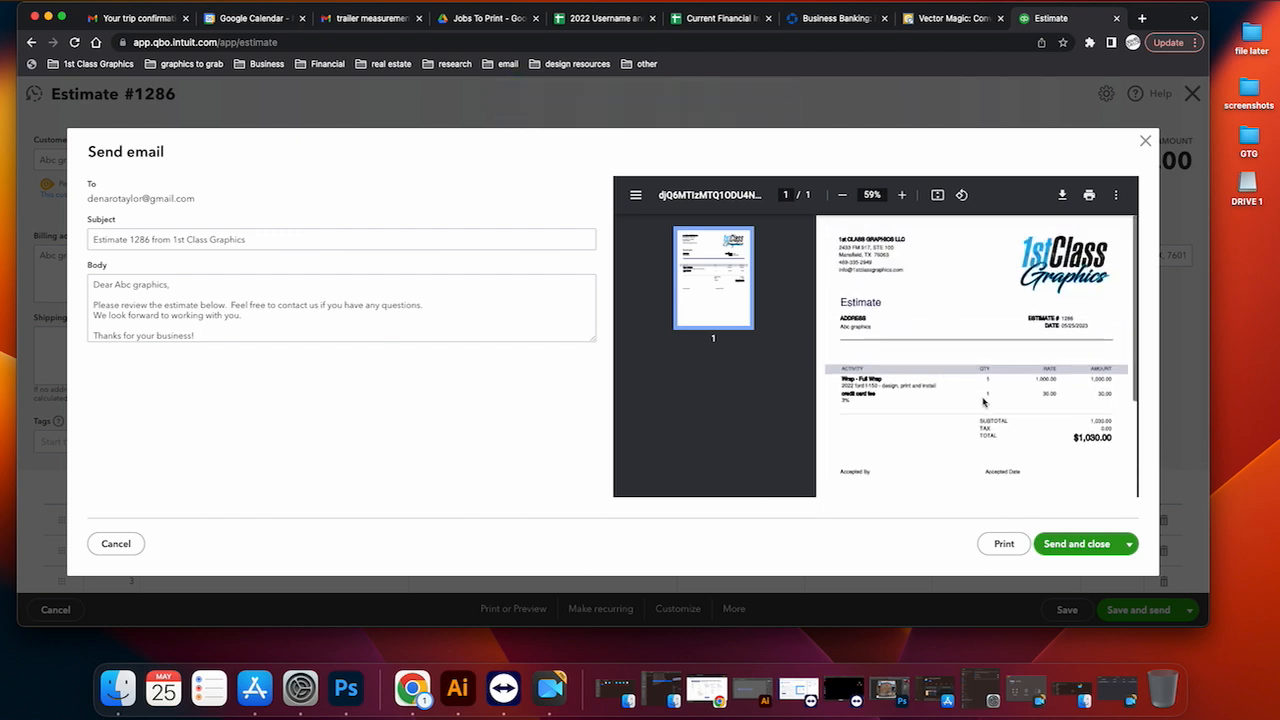
pyautogui.click(1056, 547)
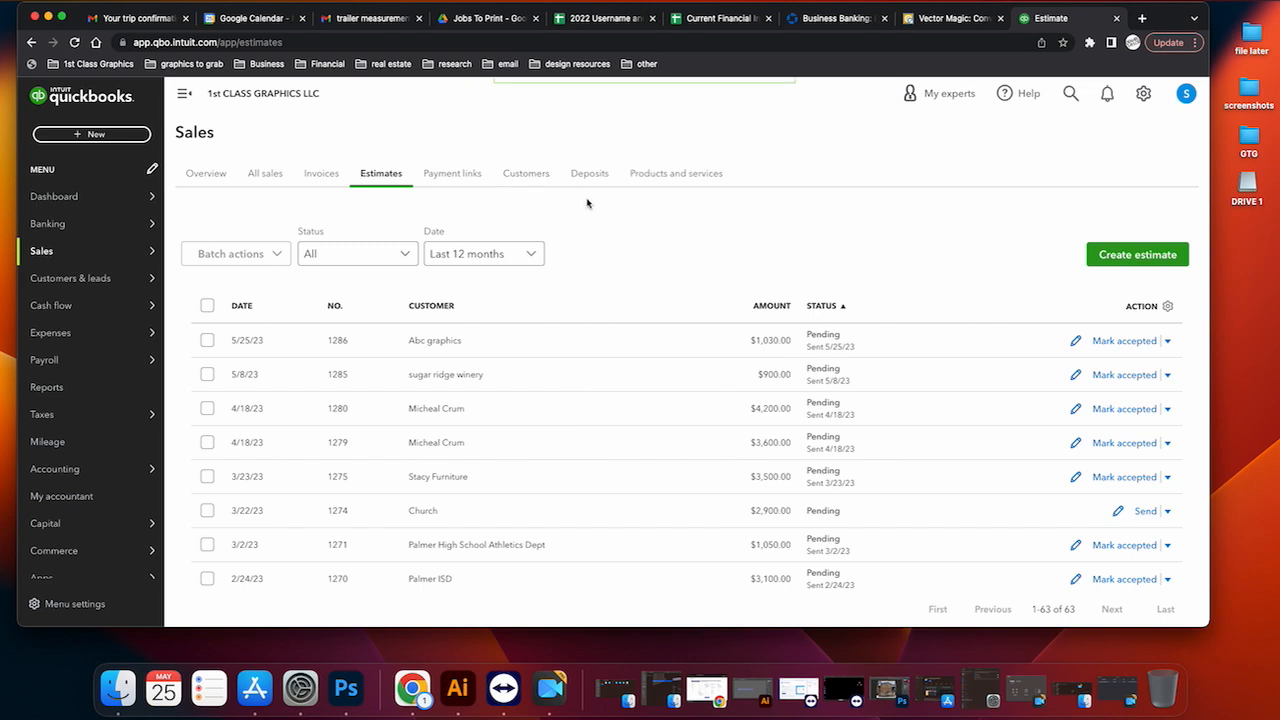
# Reopen the Abc graphics estimate from the sales estimates list and create an invoice from it
pyautogui.click(318, 176)
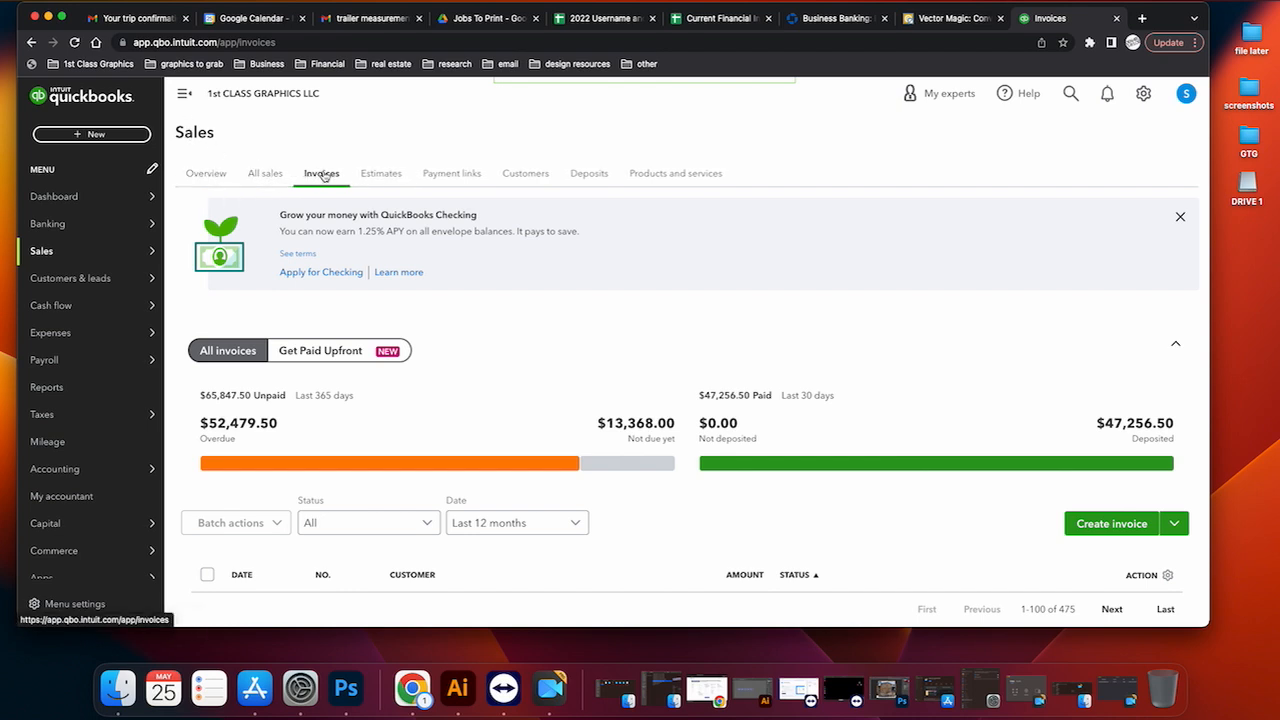
pyautogui.click(375, 176)
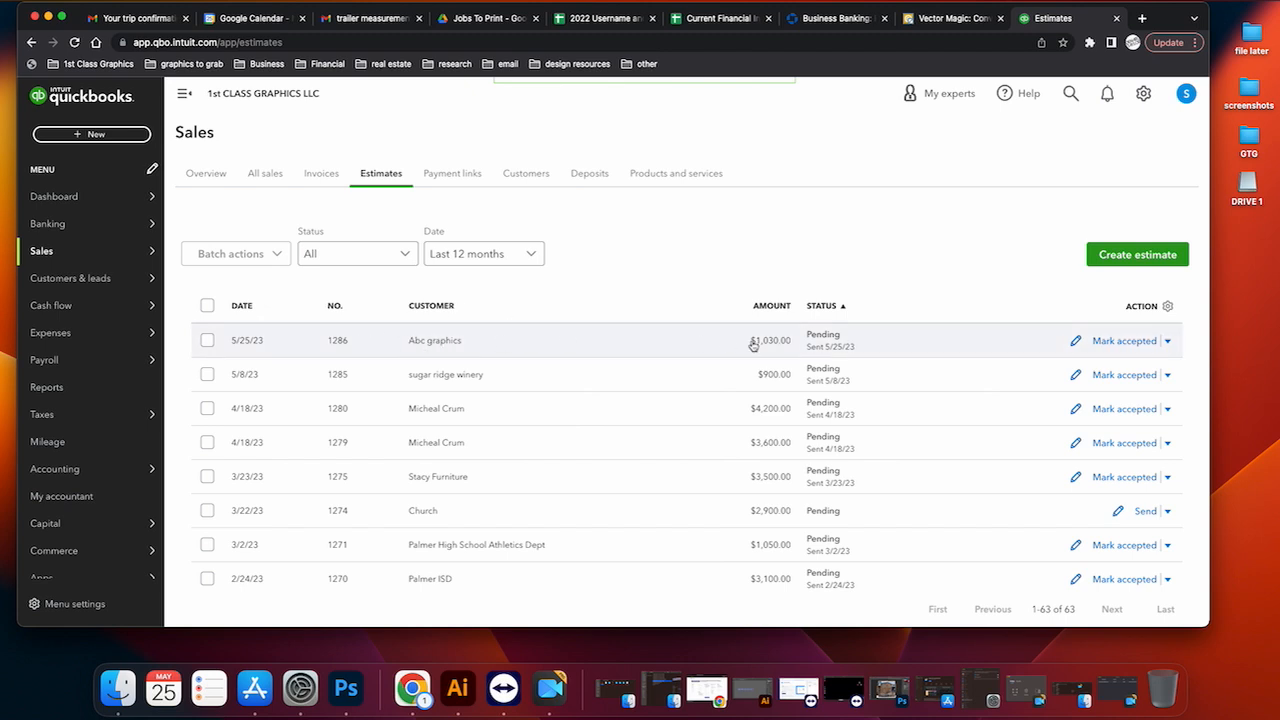
pyautogui.click(435, 345)
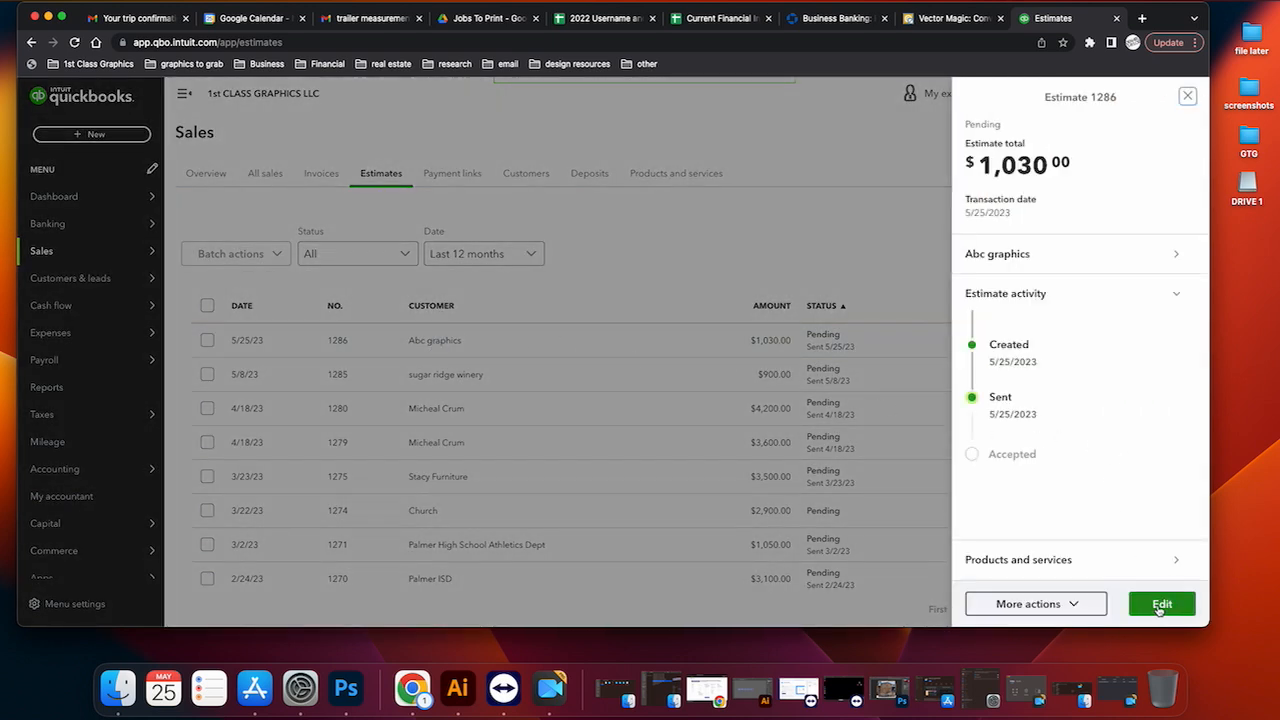
pyautogui.click(1161, 605)
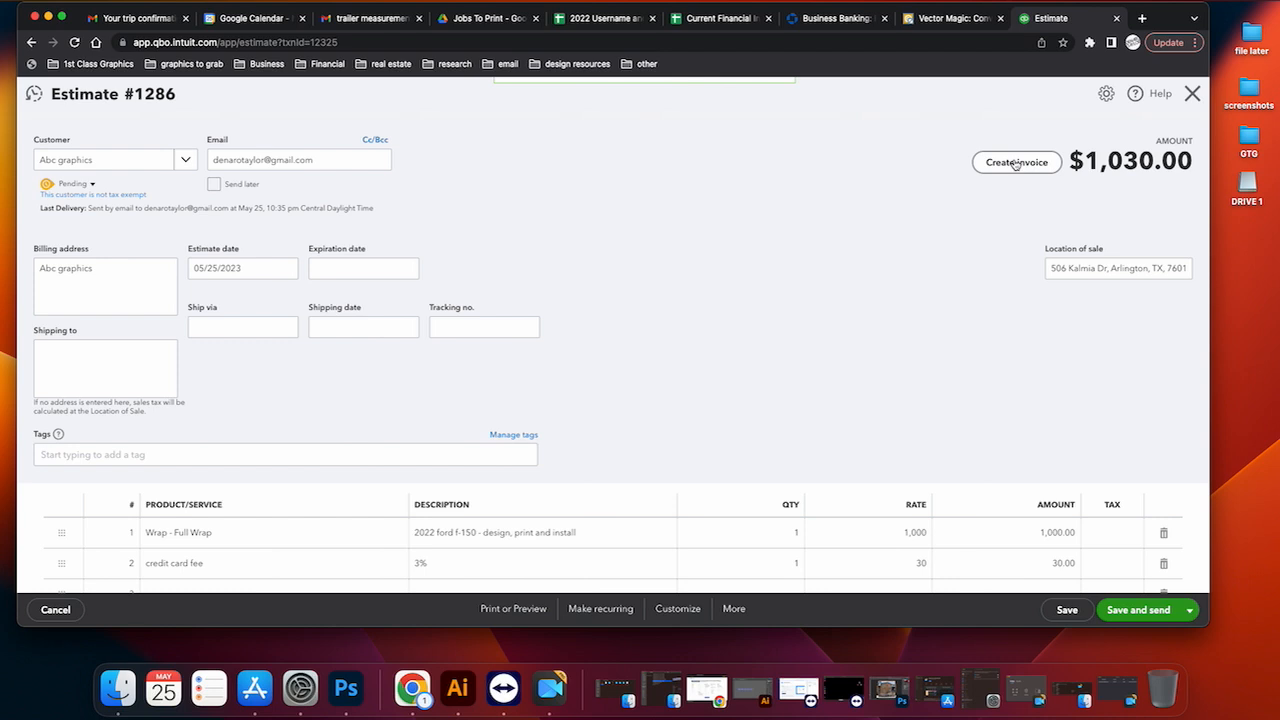
pyautogui.click(1016, 168)
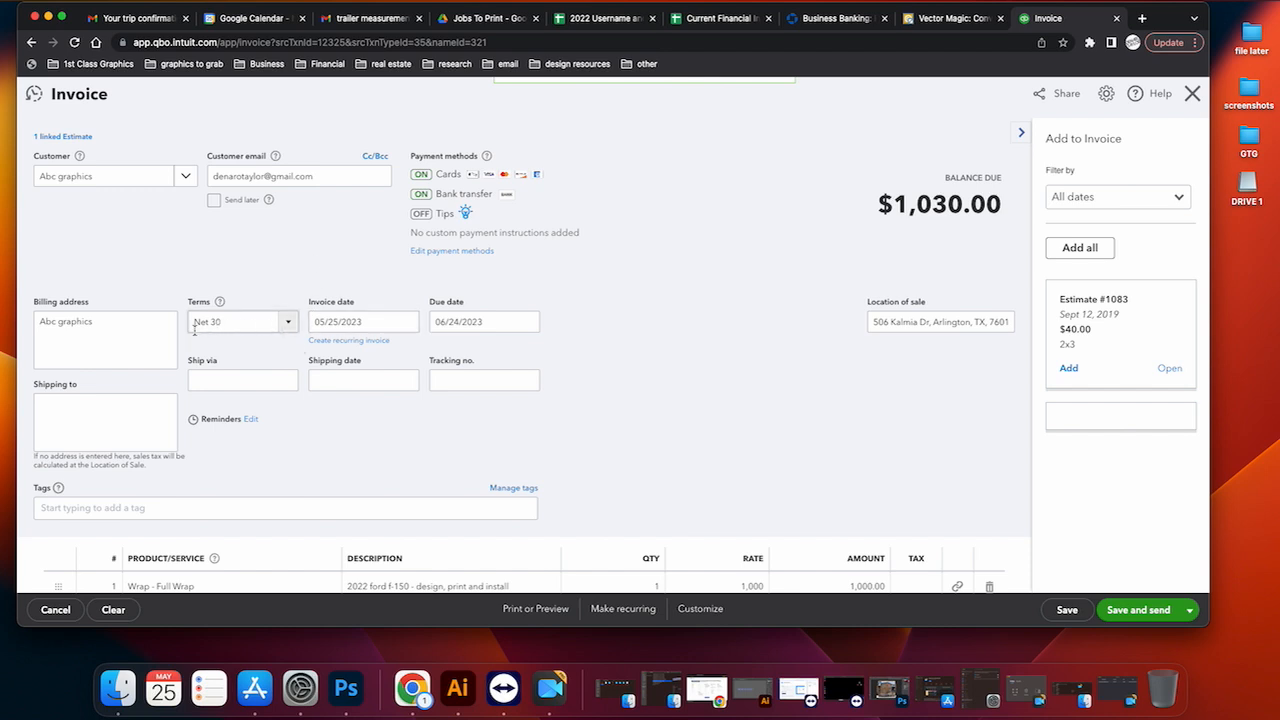
# Set the invoice's payment terms to Due on receipt and check its line items
pyautogui.click(290, 325)
pyautogui.click(231, 366)
pyautogui.scroll(-5, 402, 450)
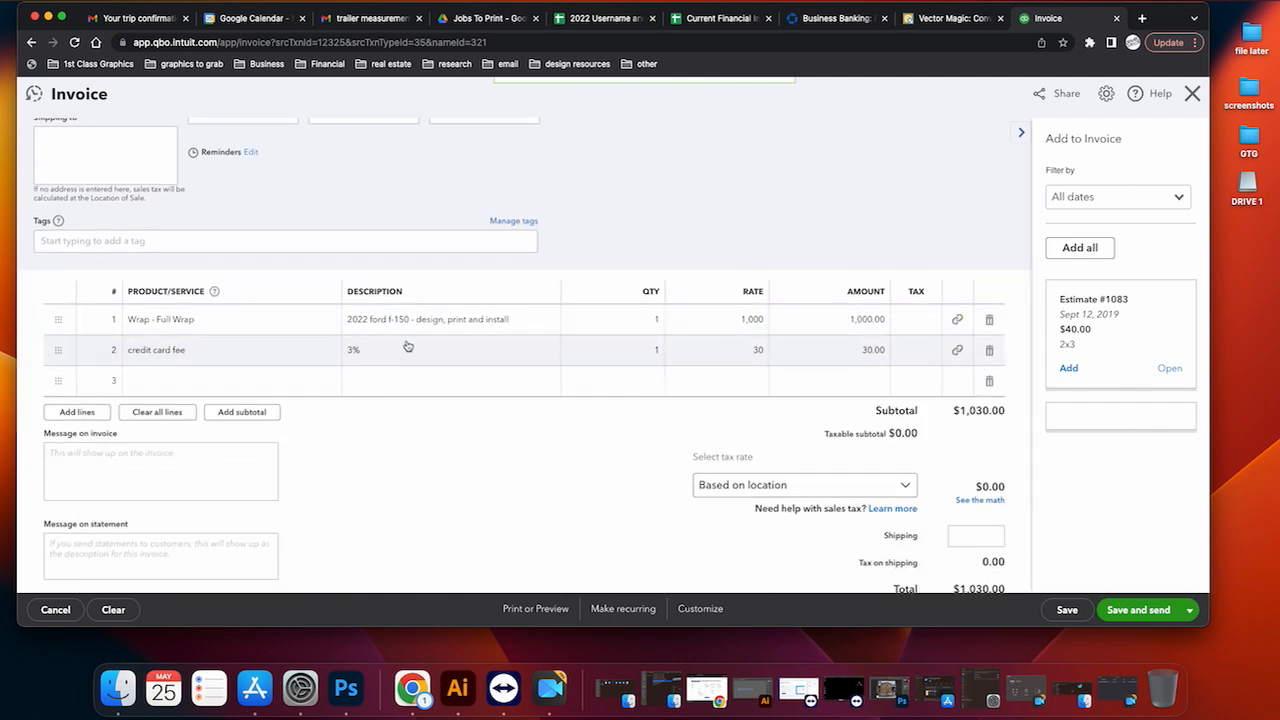
# Save the invoice, review the preview of its email and close the email form without sending
pyautogui.click(1140, 612)
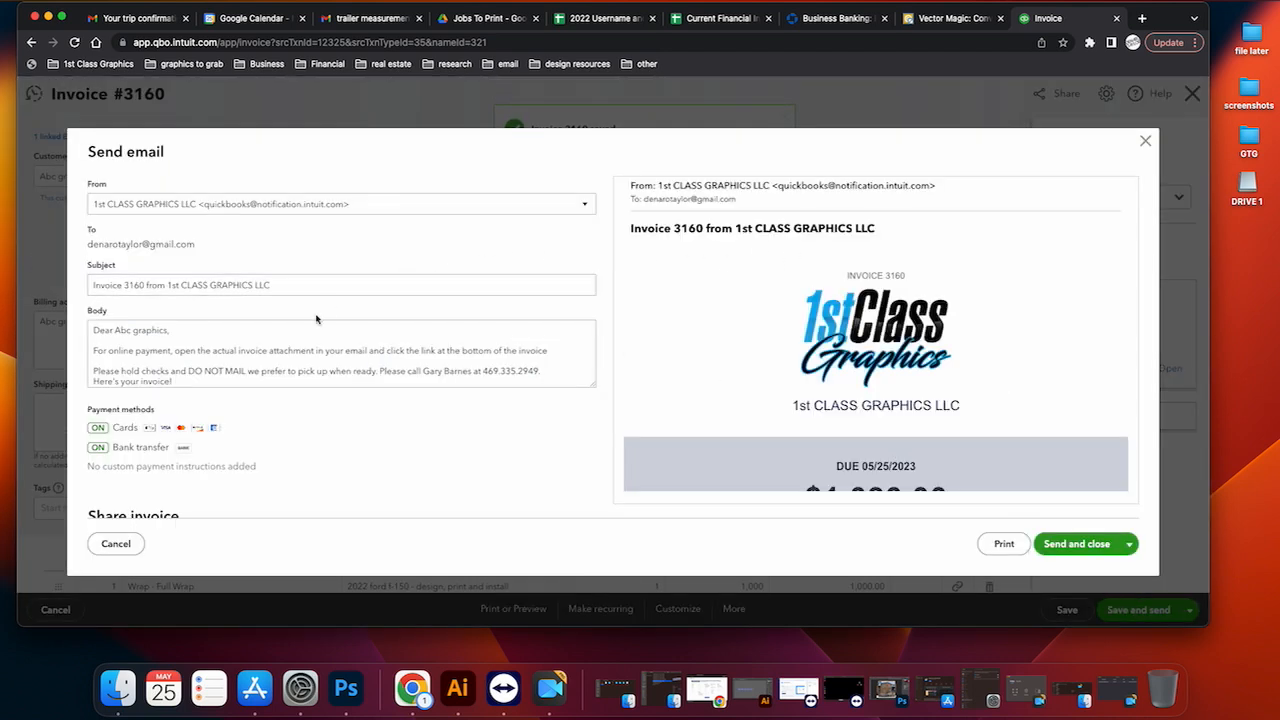
pyautogui.scroll(-2, 277, 413)
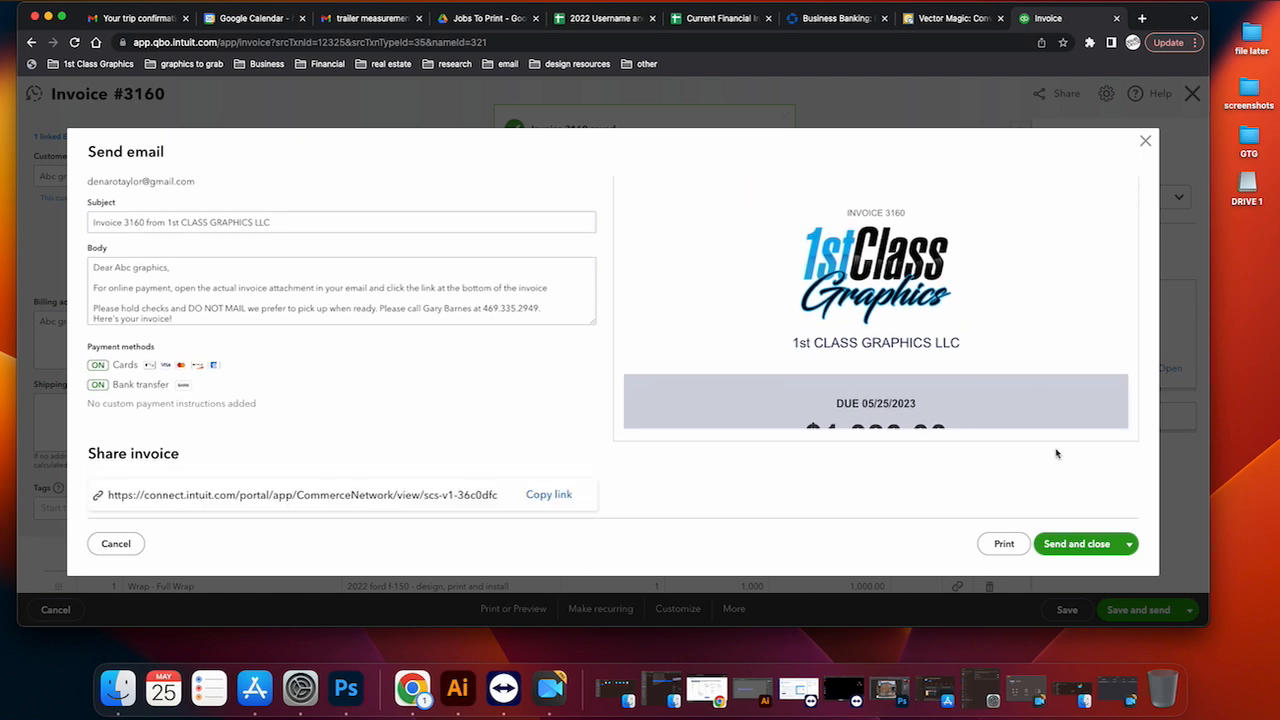
pyautogui.scroll(-5, 868, 404)
pyautogui.scroll(4, 869, 330)
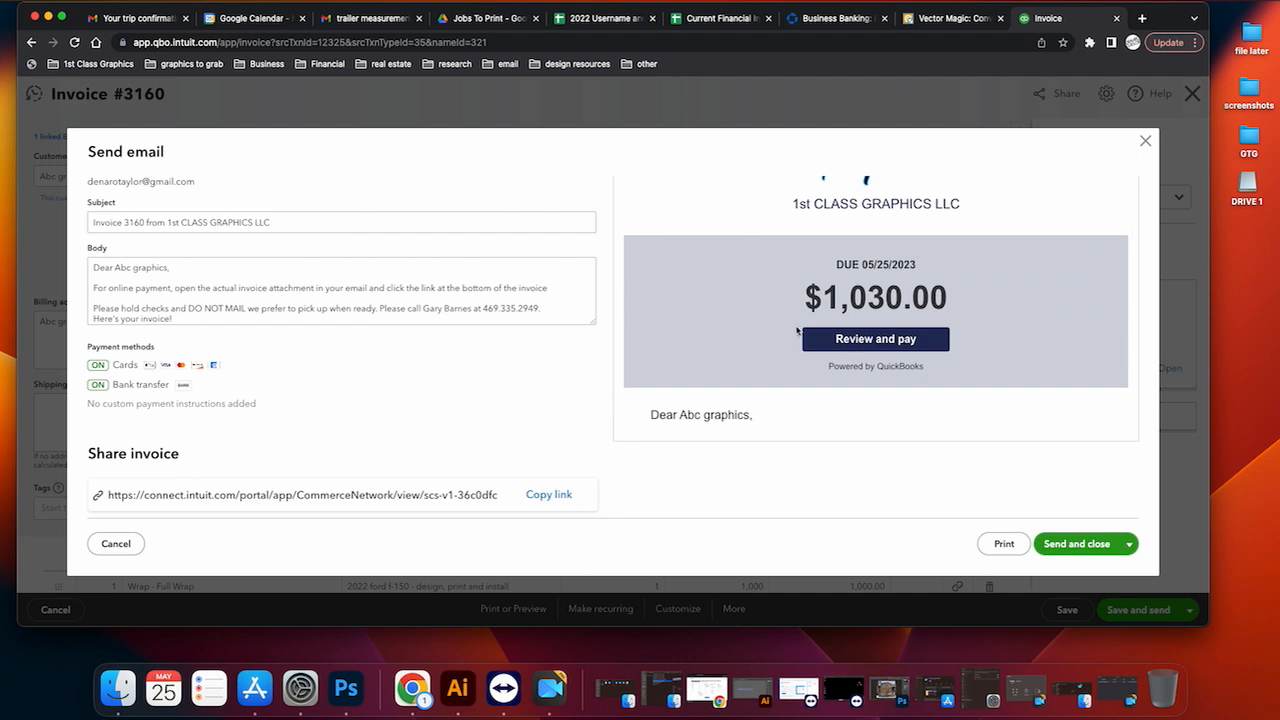
pyautogui.scroll(-5, 736, 316)
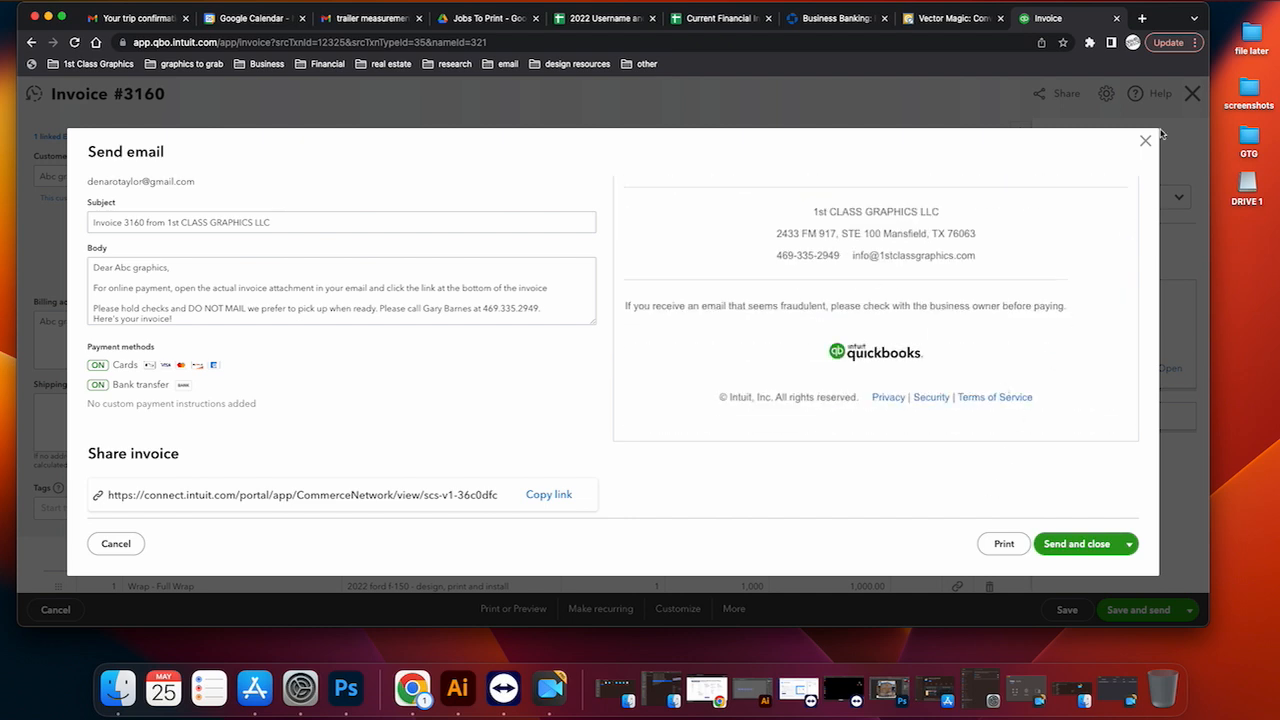
pyautogui.click(1146, 143)
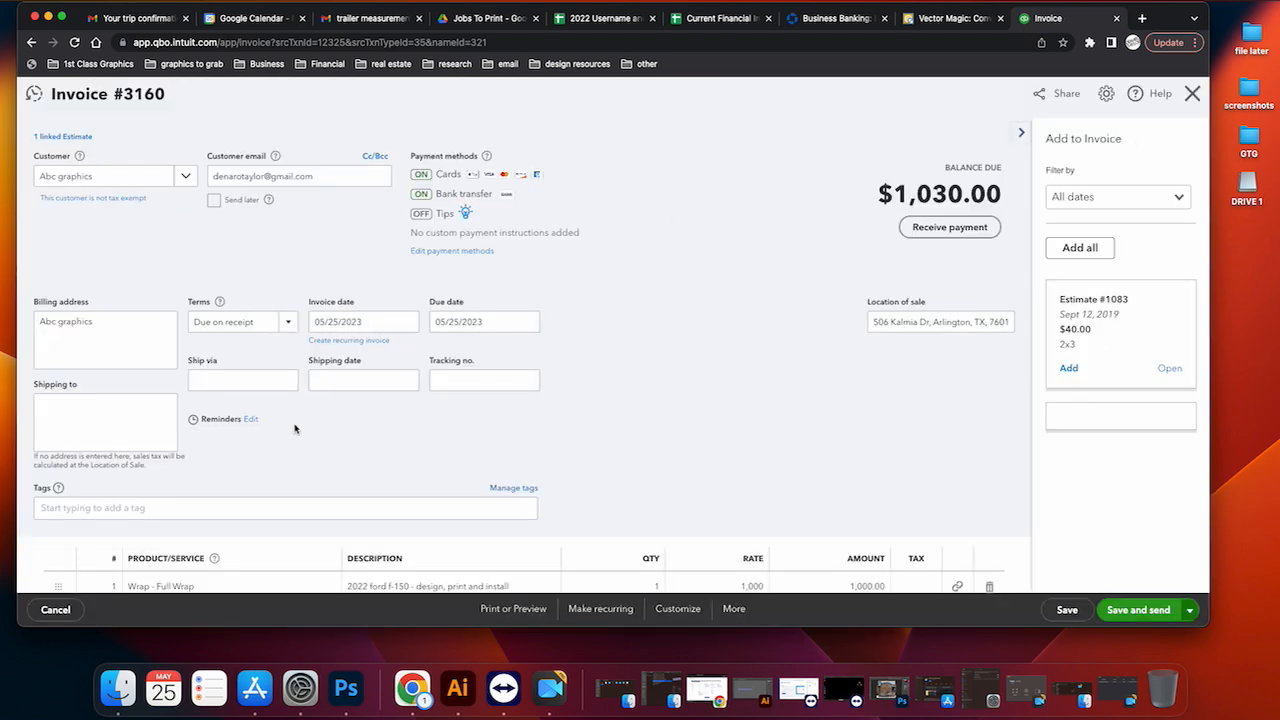
# Write "please do not mail checks" as the message on the invoice
pyautogui.scroll(-7, 296, 423)
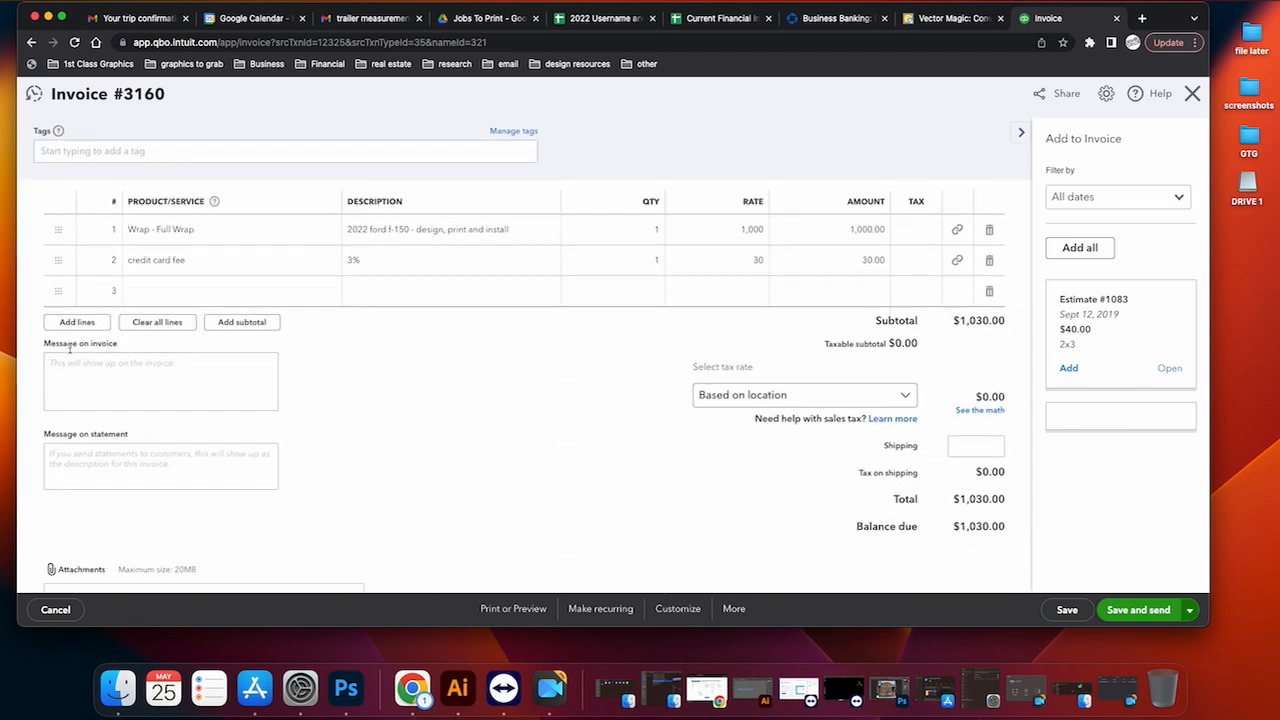
pyautogui.click(68, 362)
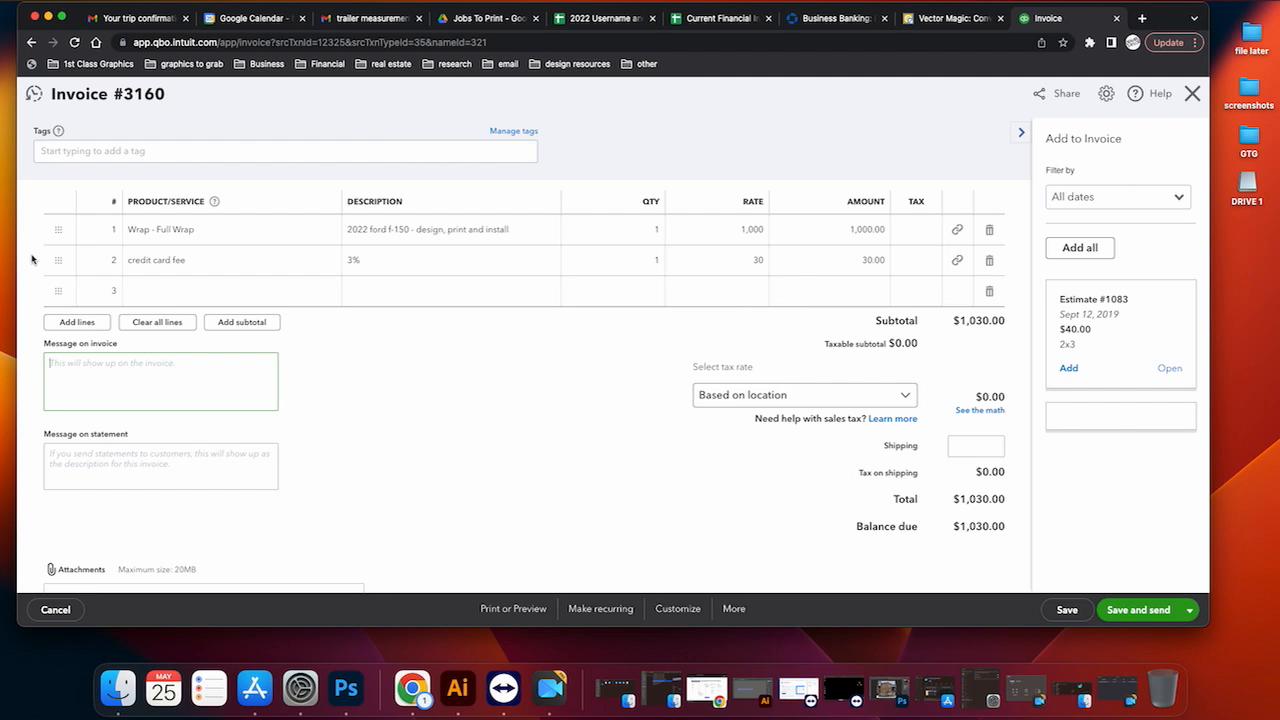
pyautogui.write('Pl')
pyautogui.press('BackSpace')
pyautogui.press('BackSpace')
# Copy the invoice message "please do not mail checks" into the message on statement
pyautogui.moveTo(160, 364); pyautogui.dragTo(71, 364)
pyautogui.moveTo(160, 363); pyautogui.dragTo(49, 363)
pyautogui.press('super+c')
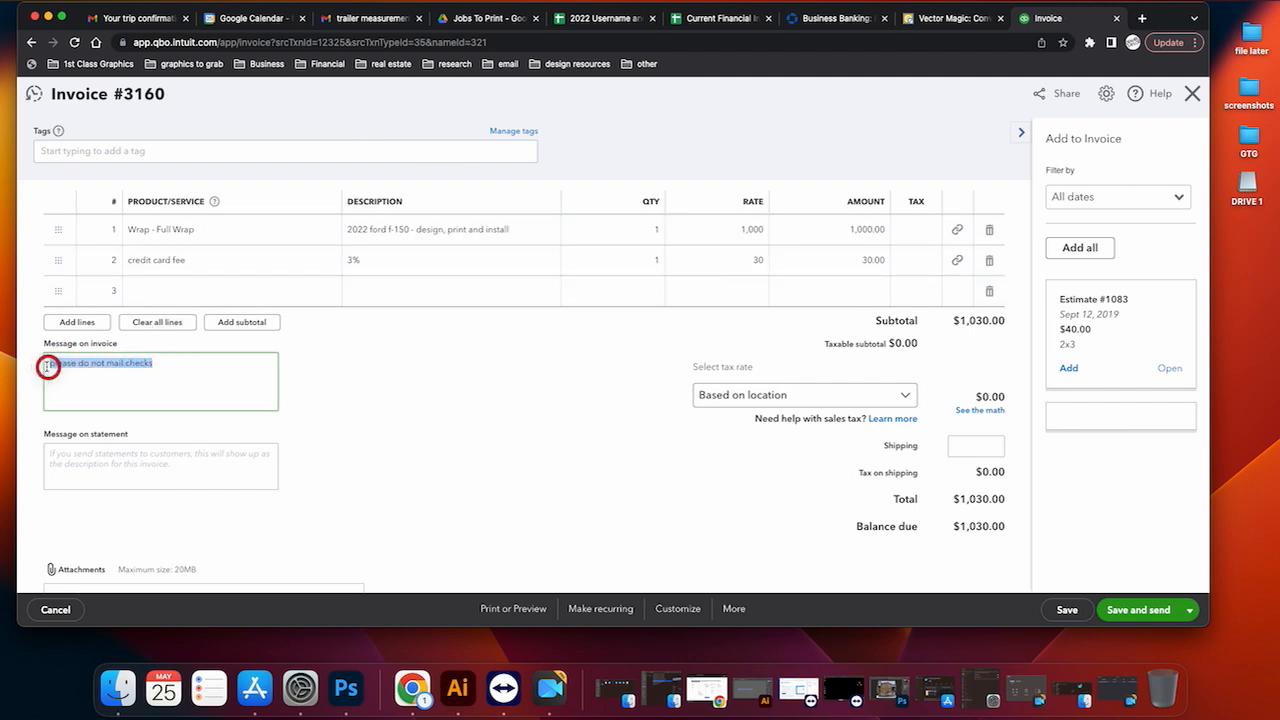
pyautogui.click(74, 455)
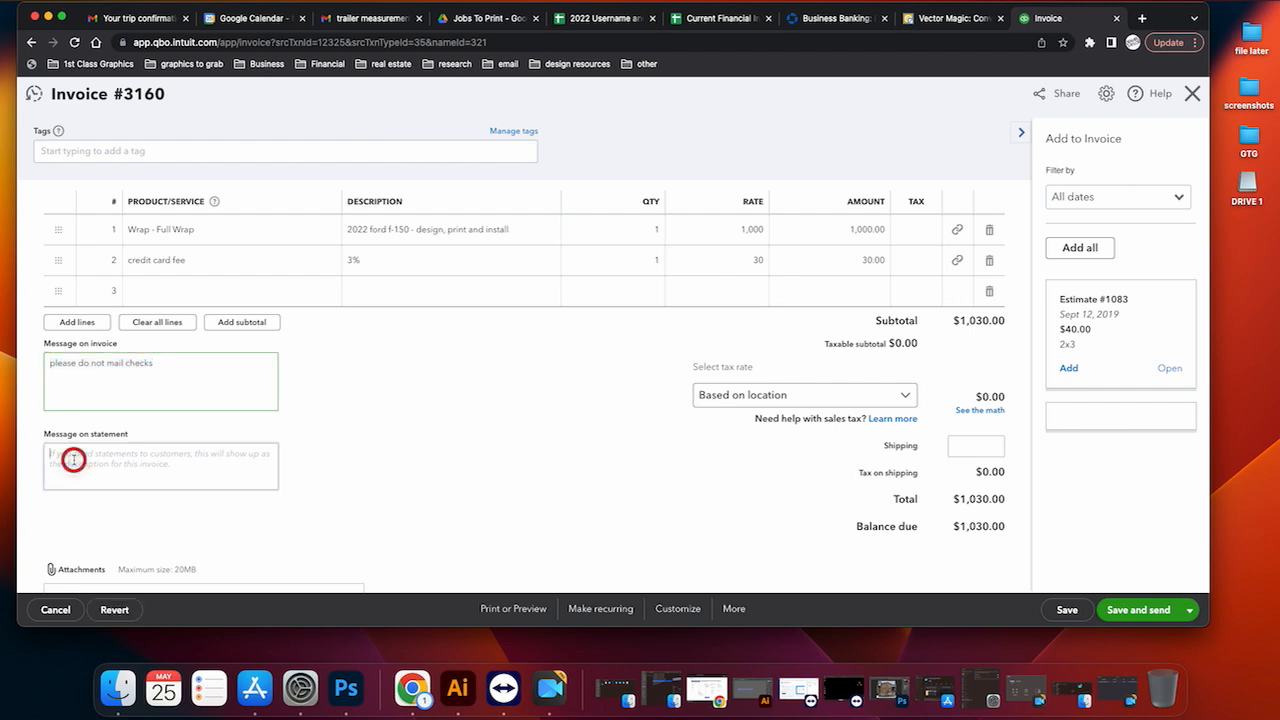
pyautogui.press('super+v')
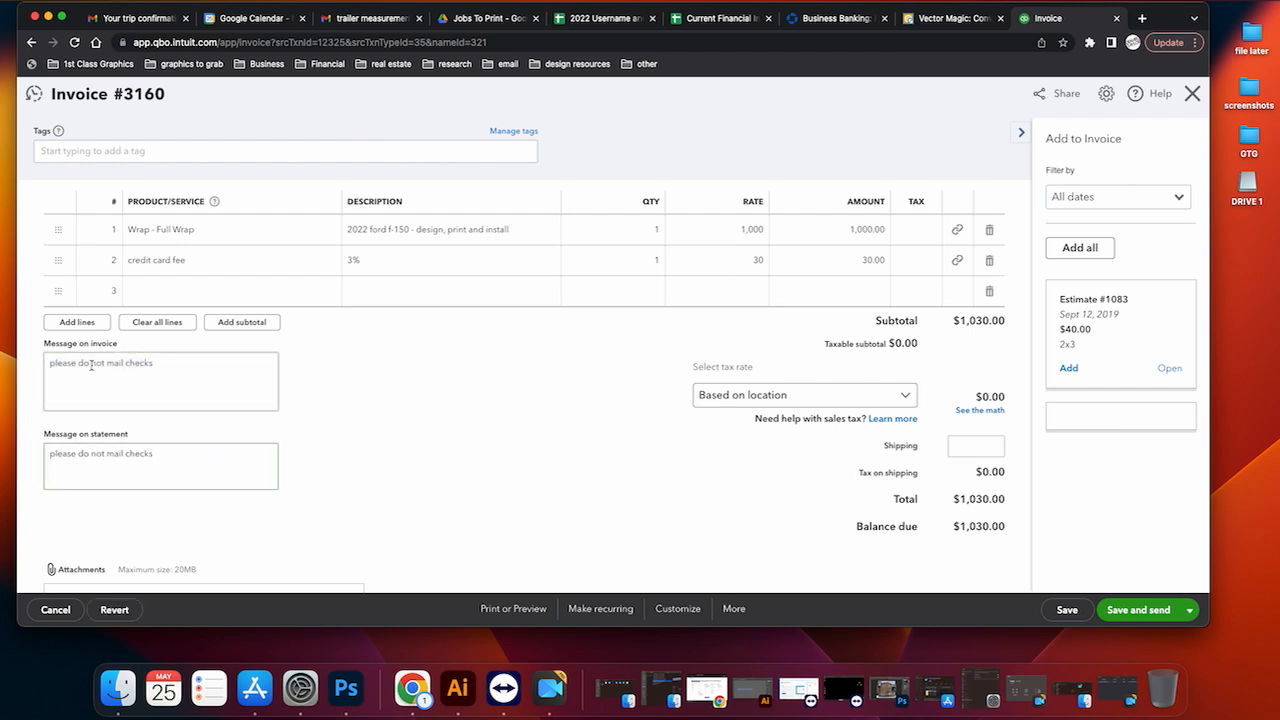
# Save the edited invoice for sending, accept modifying the linked transaction and review the message in its email preview
pyautogui.scroll(-2, 363, 406)
pyautogui.scroll(5, 385, 341)
pyautogui.scroll(3, 370, 380)
pyautogui.scroll(-10, 377, 320)
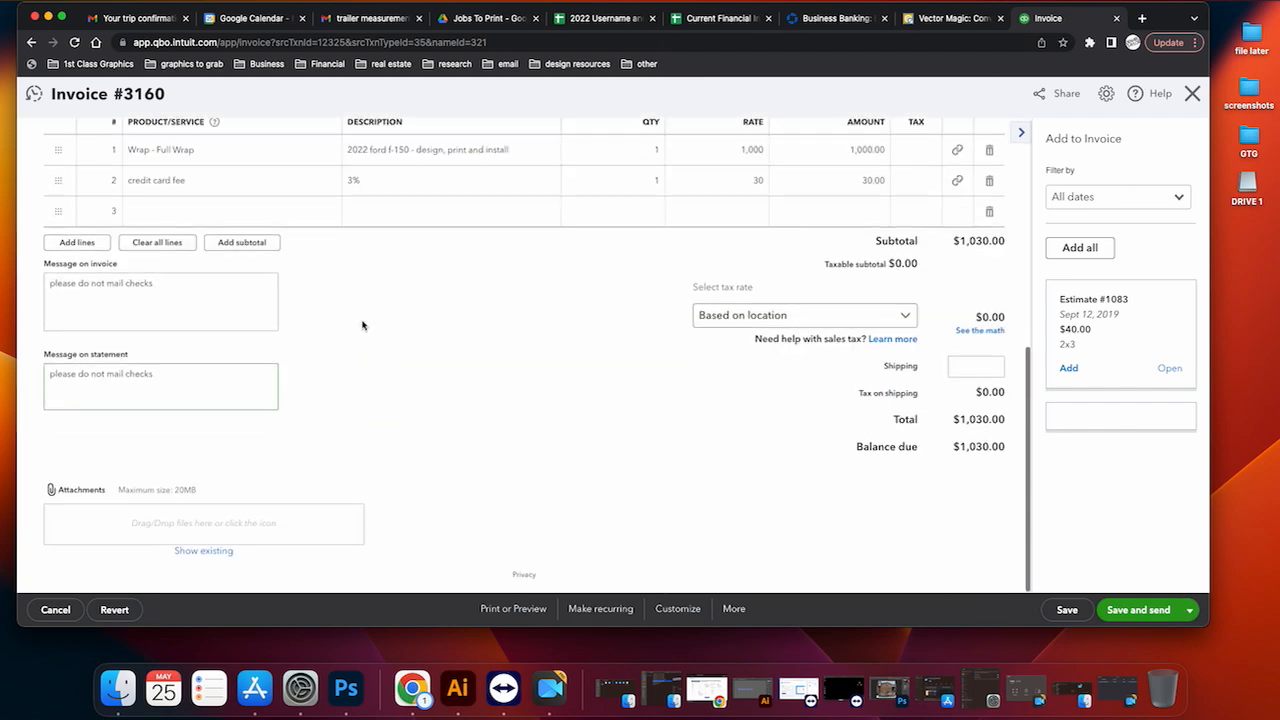
pyautogui.click(1128, 610)
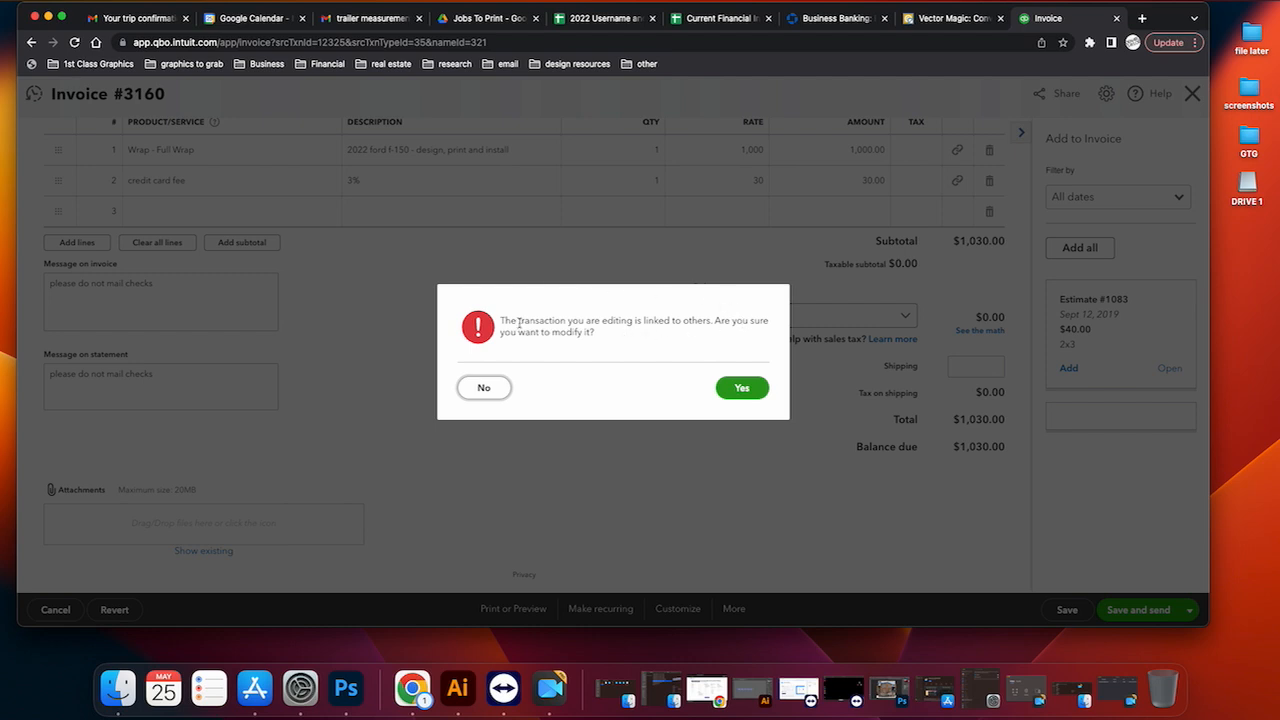
pyautogui.click(741, 390)
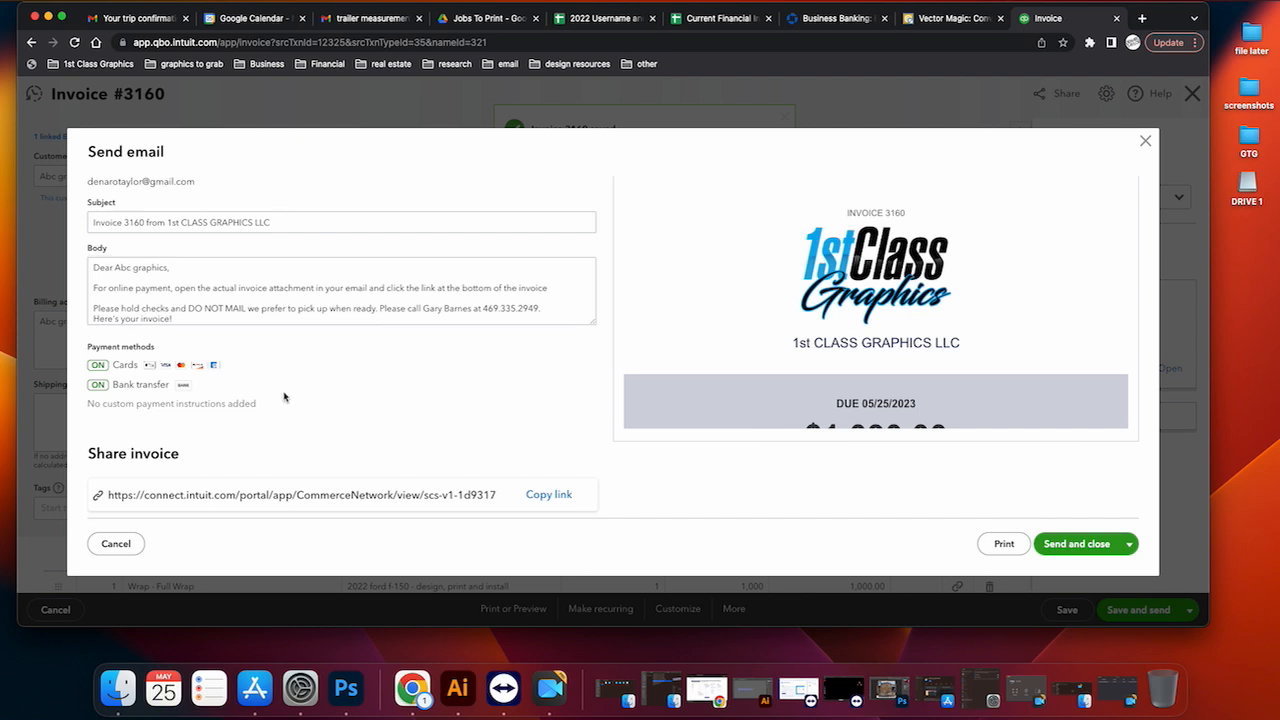
pyautogui.scroll(-10, 686, 351)
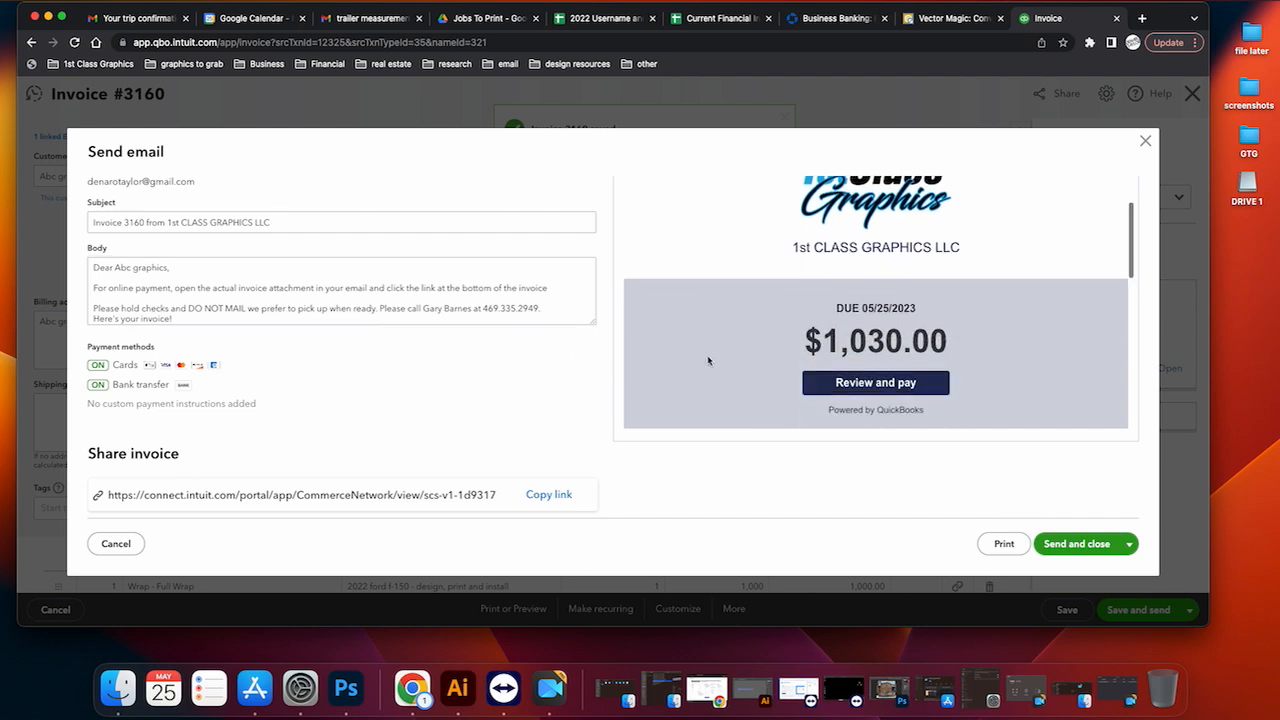
pyautogui.scroll(3, 706, 296)
pyautogui.scroll(1, 706, 296)
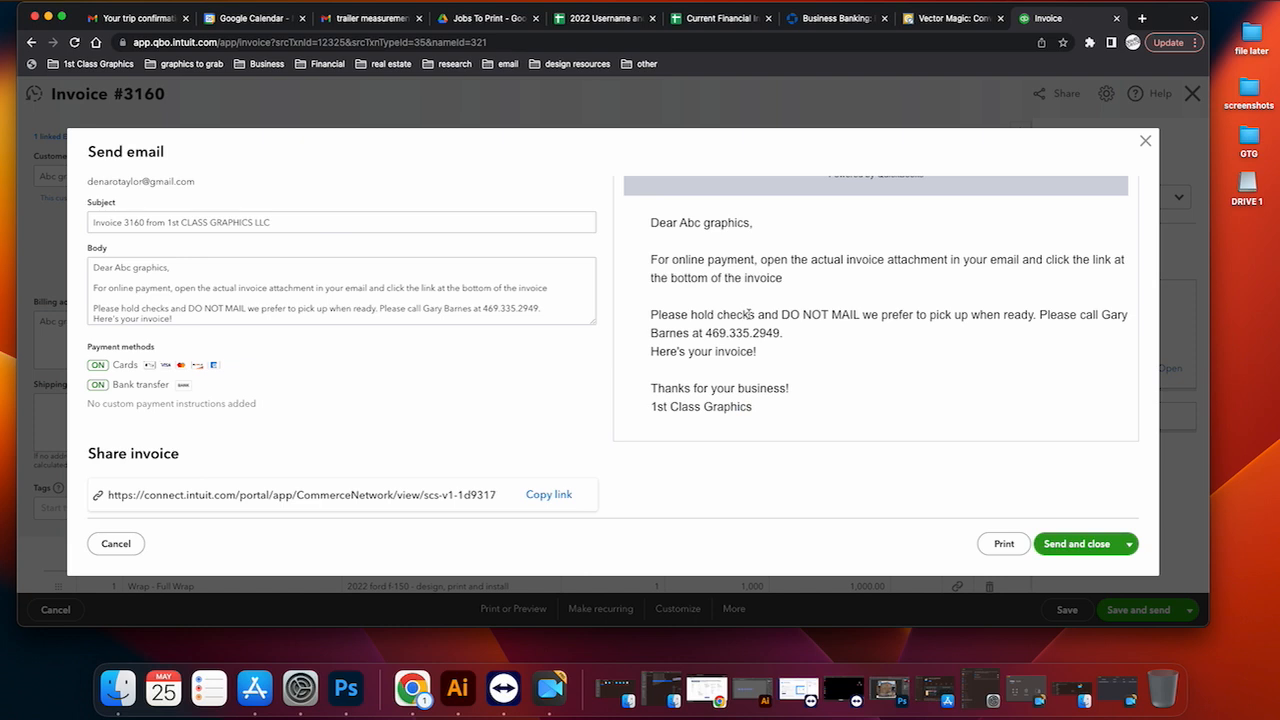
# Review the body and preview of the invoice 3160 email, and send it, closing the invoice
pyautogui.scroll(4, 727, 307)
pyautogui.scroll(-1, 194, 275)
pyautogui.scroll(-1, 194, 275)
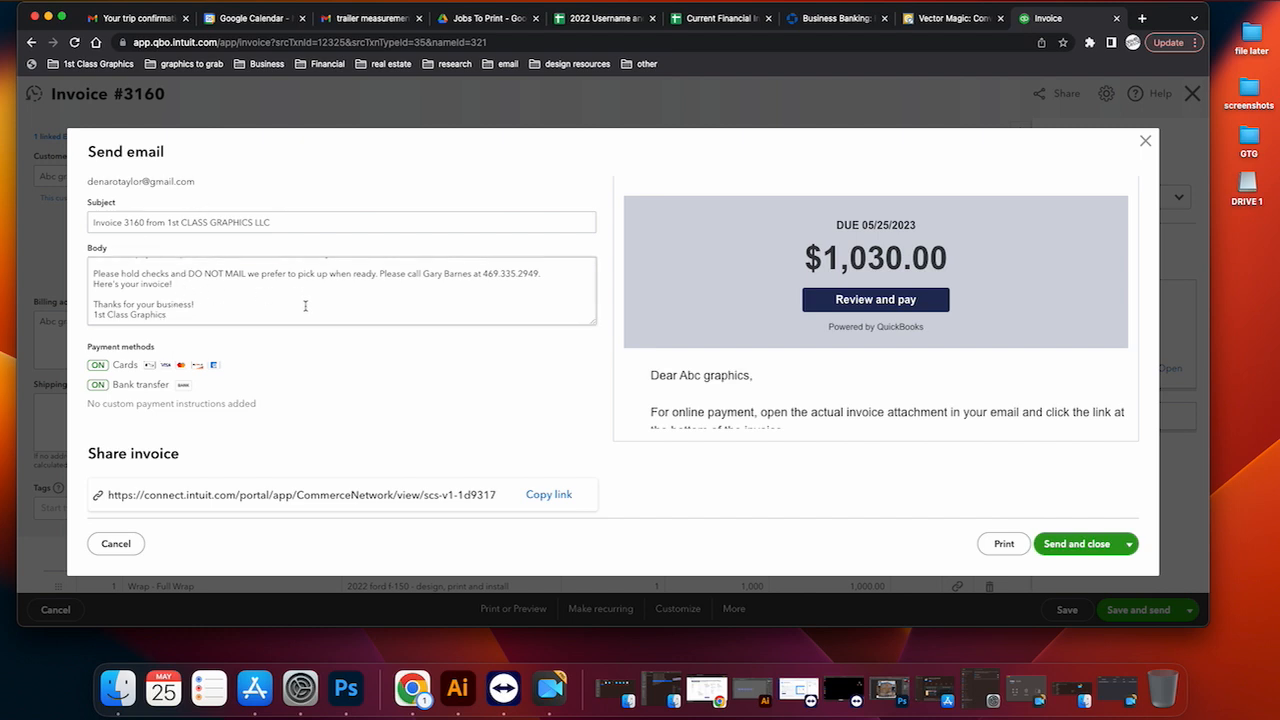
pyautogui.scroll(3, 200, 289)
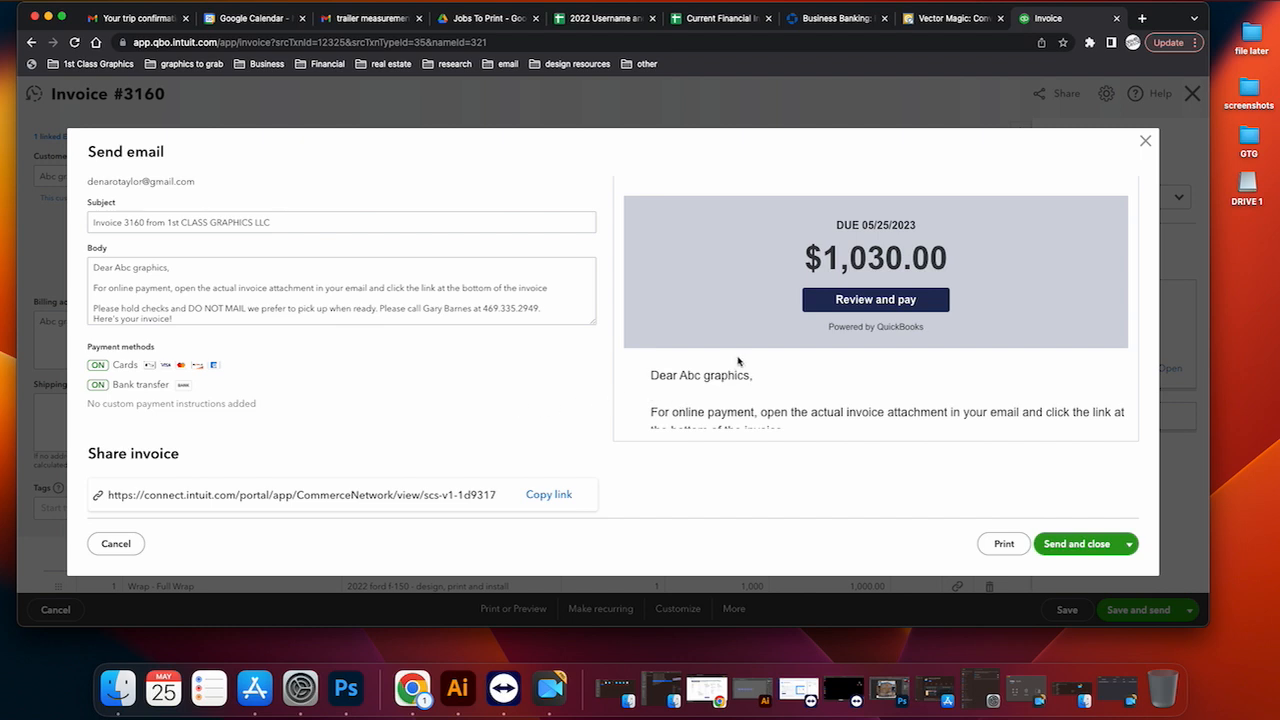
pyautogui.scroll(-5, 738, 361)
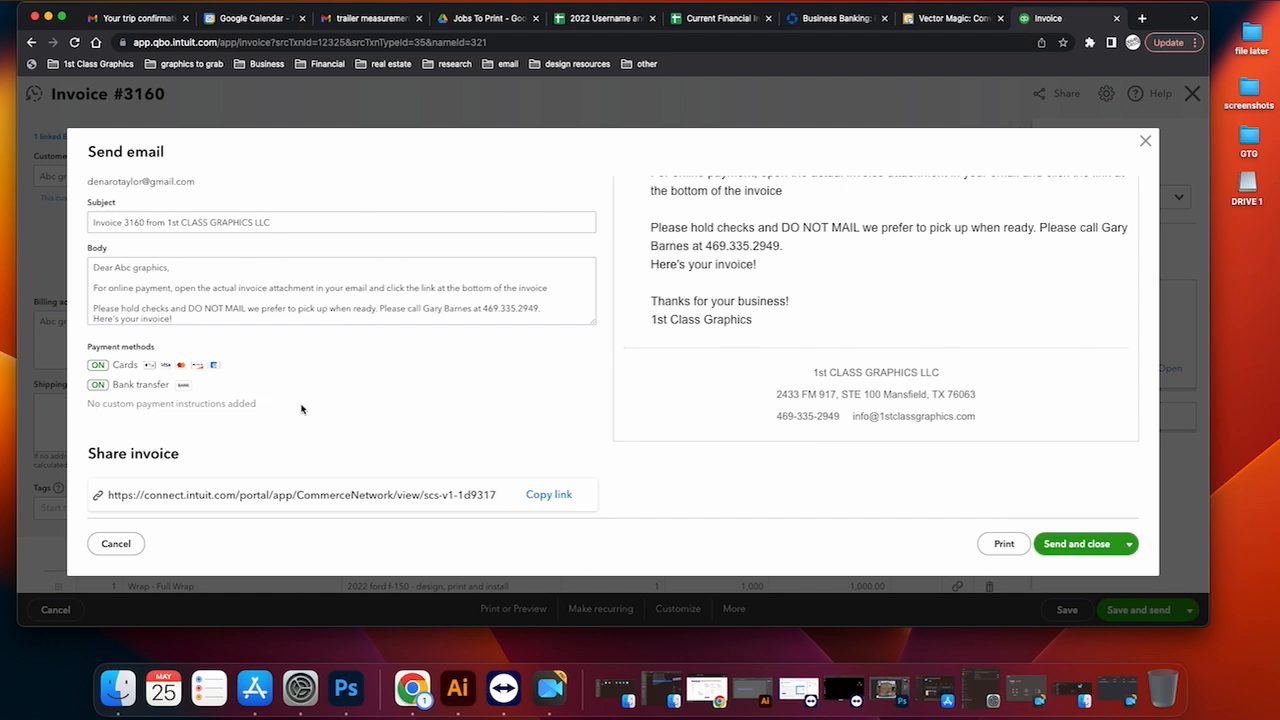
pyautogui.click(1065, 544)
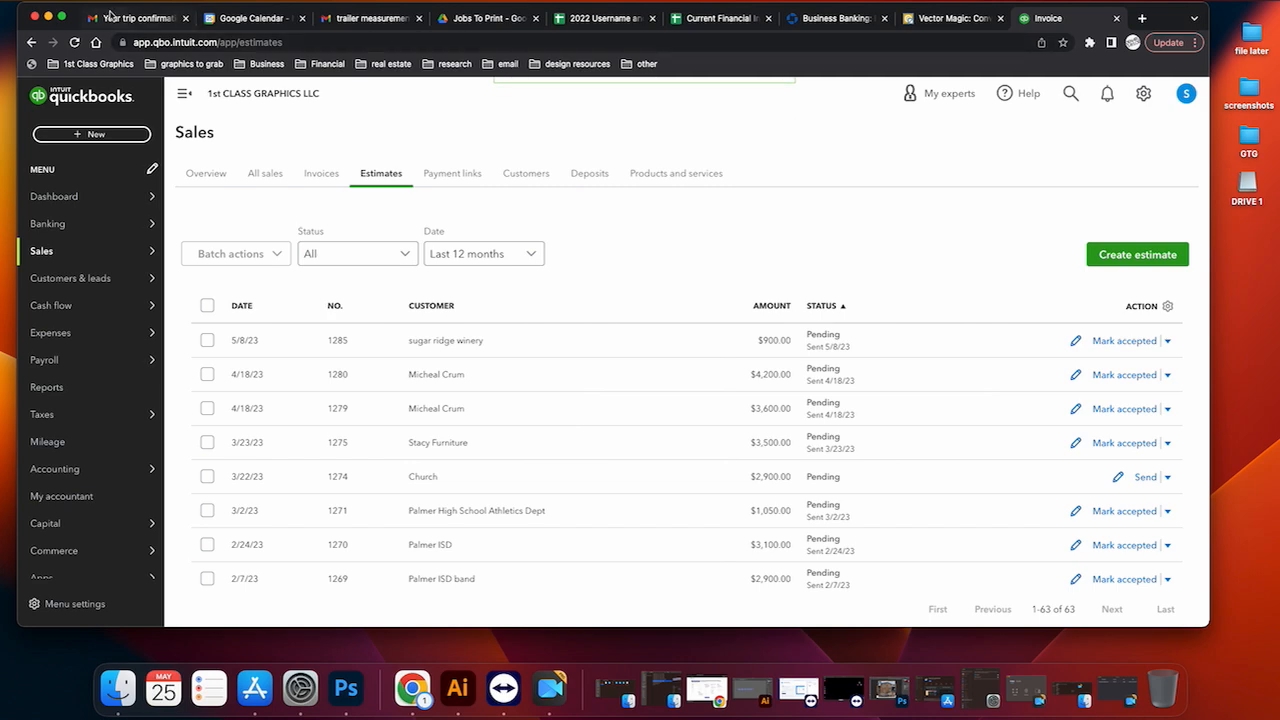
# Switch to Gmail, refresh the inbox and review the Estimate 1286 email with its attached PDF
pyautogui.click(135, 20)
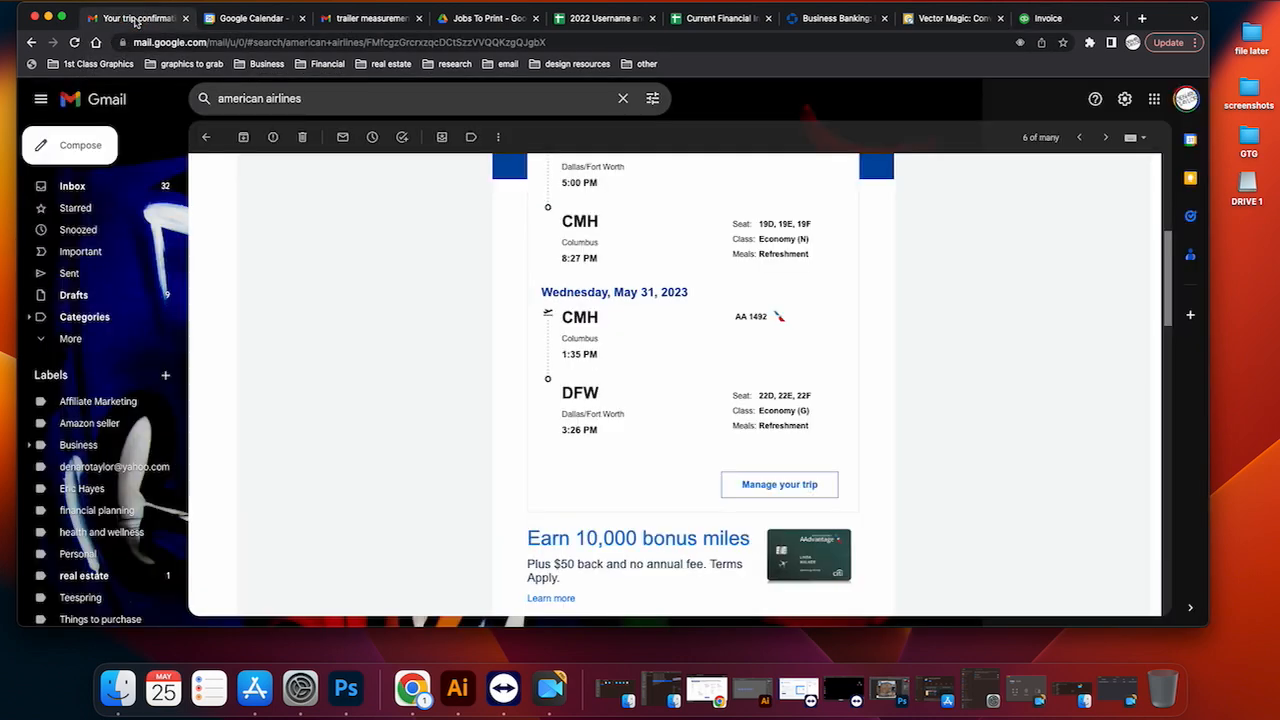
pyautogui.click(90, 188)
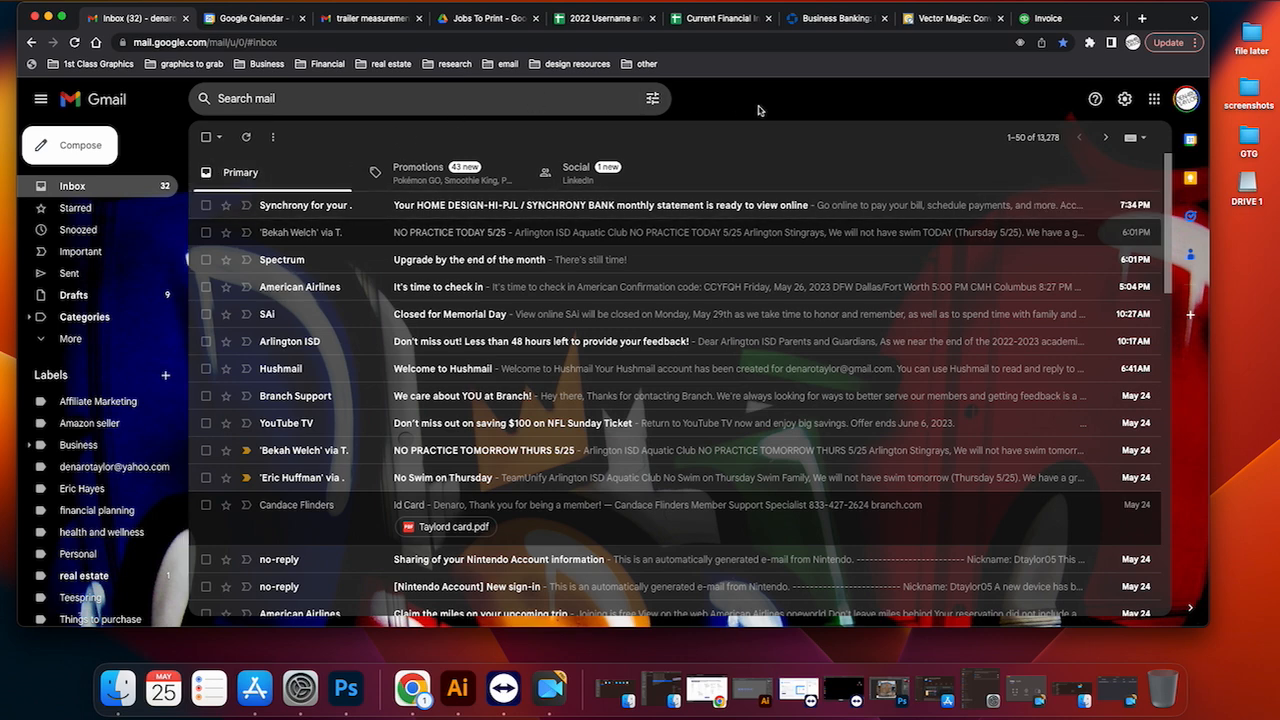
pyautogui.click(74, 44)
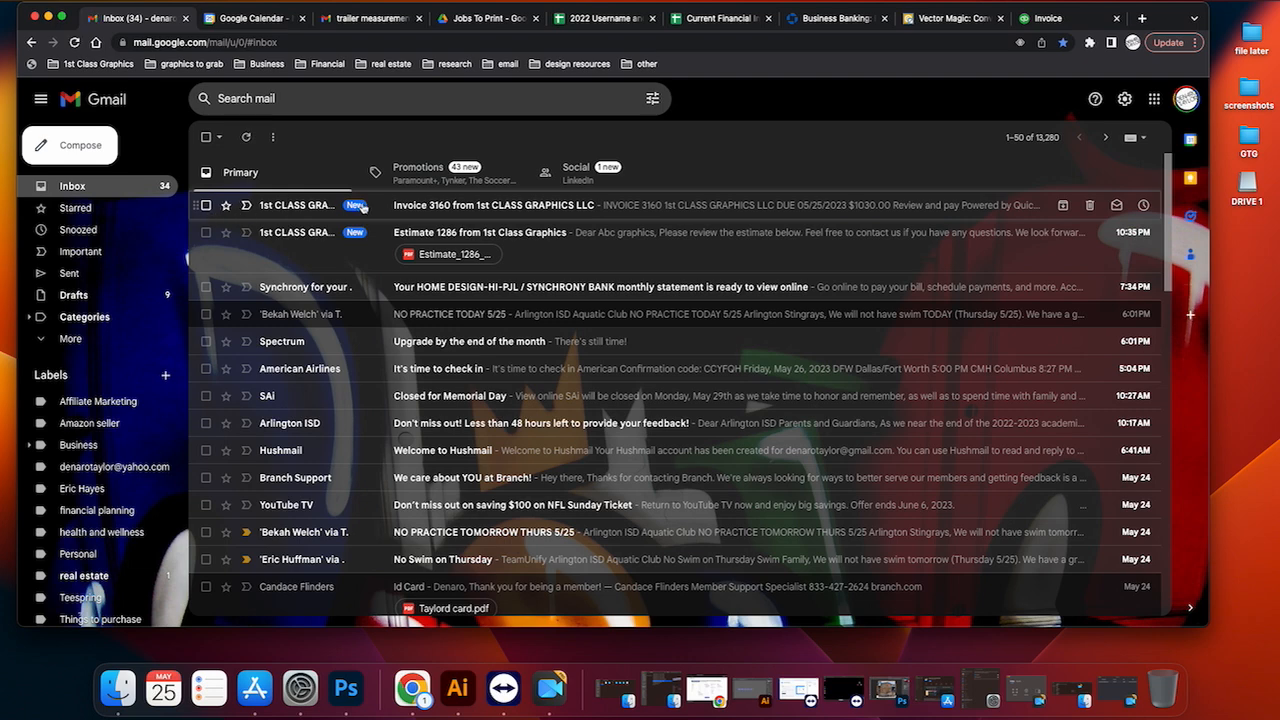
pyautogui.click(425, 235)
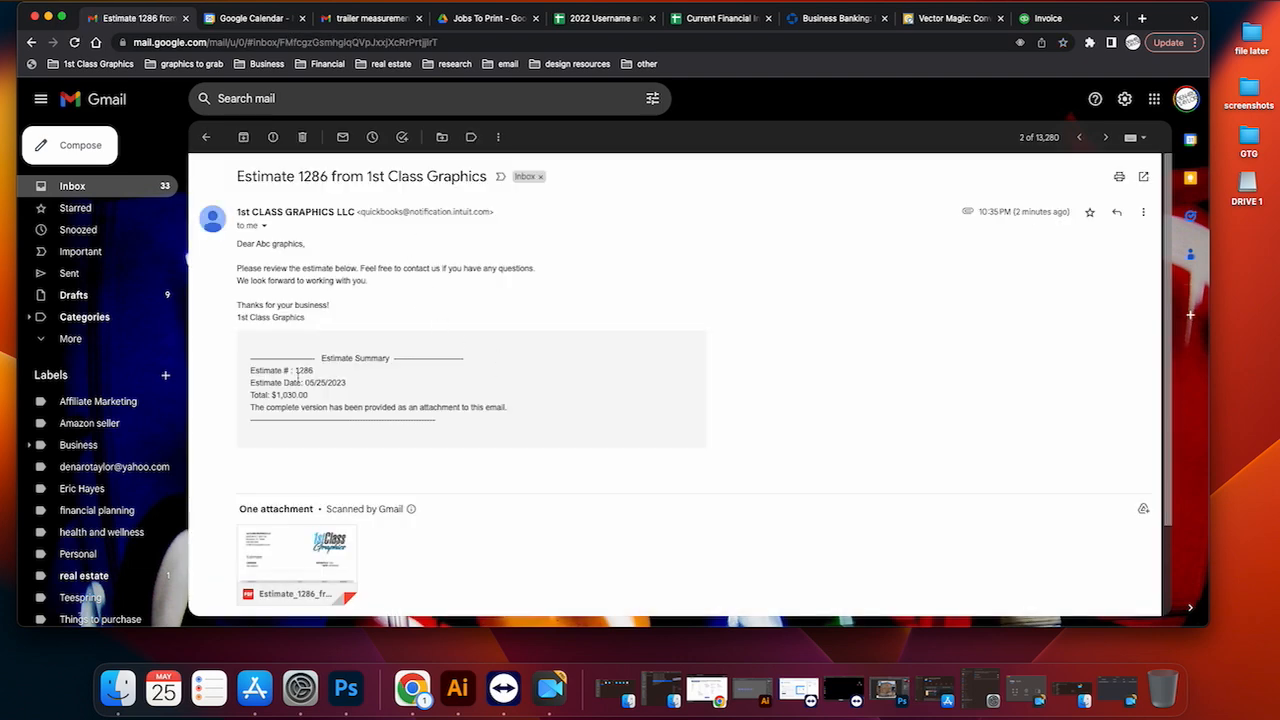
pyautogui.scroll(-2, 320, 470)
pyautogui.moveTo(274, 500)
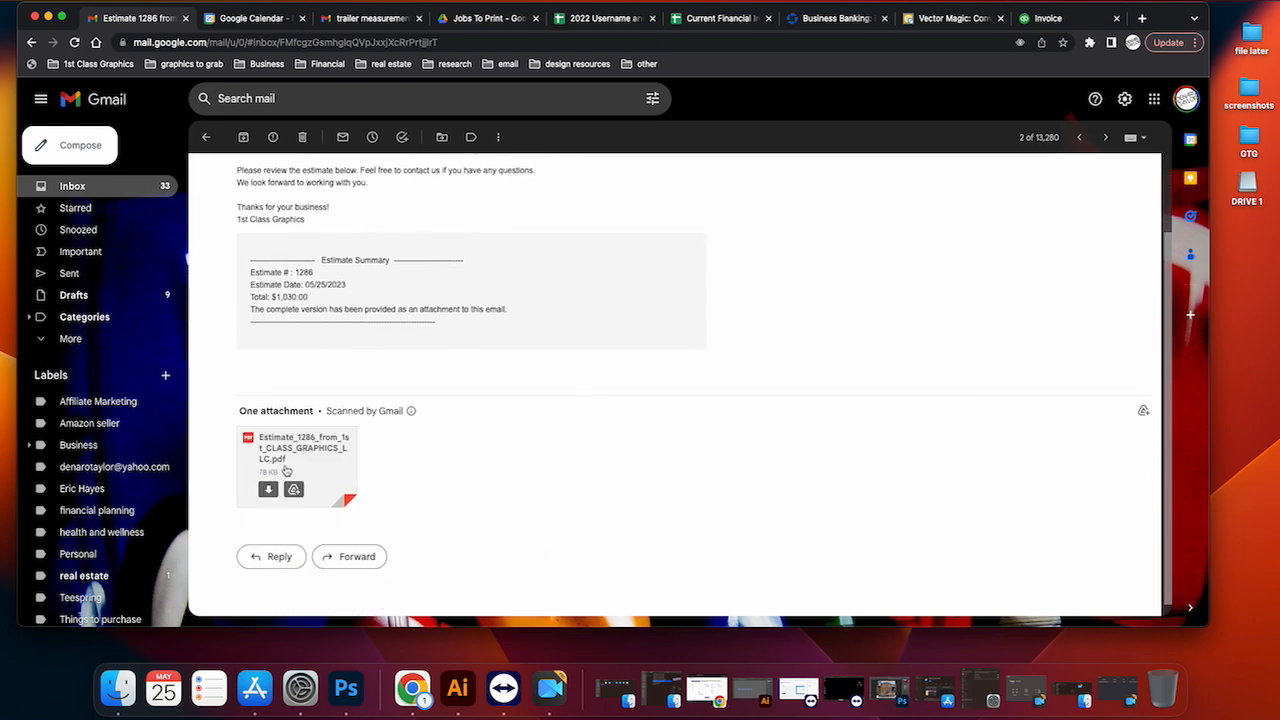
pyautogui.scroll(2, 300, 310)
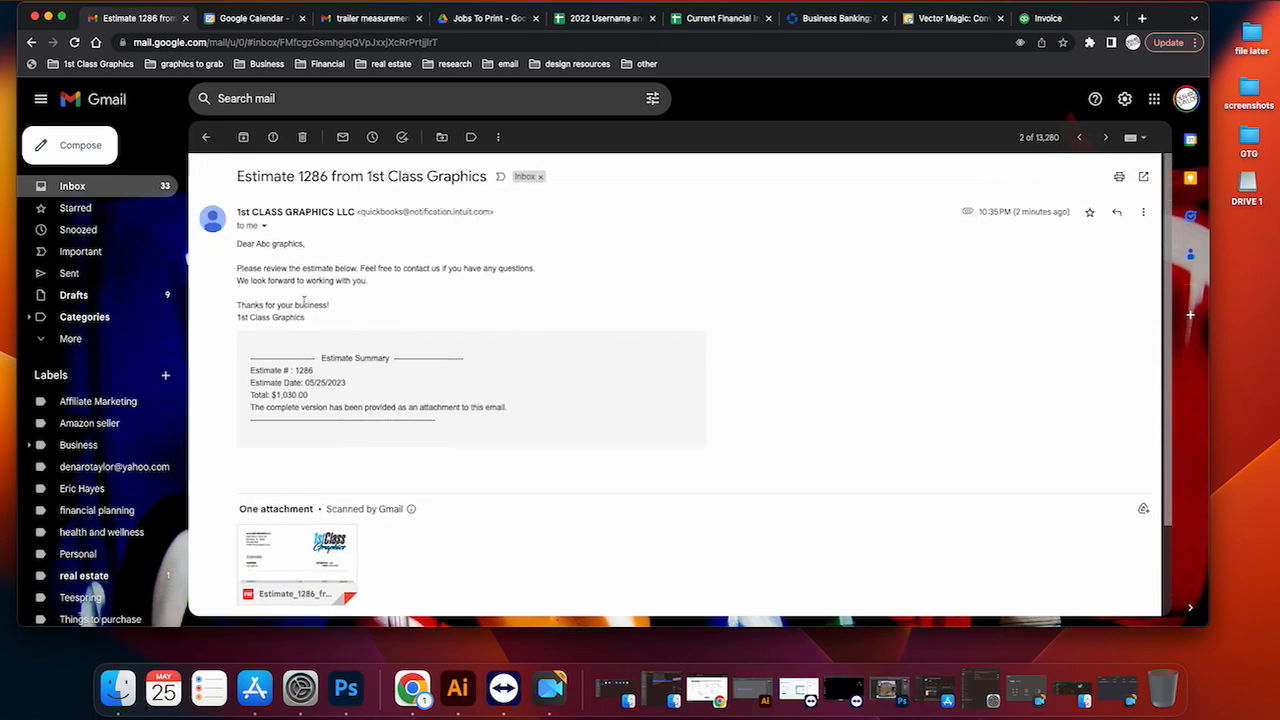
# Review the Invoice 3160 email in the inbox and open its online payment page
pyautogui.click(206, 137)
pyautogui.click(462, 205)
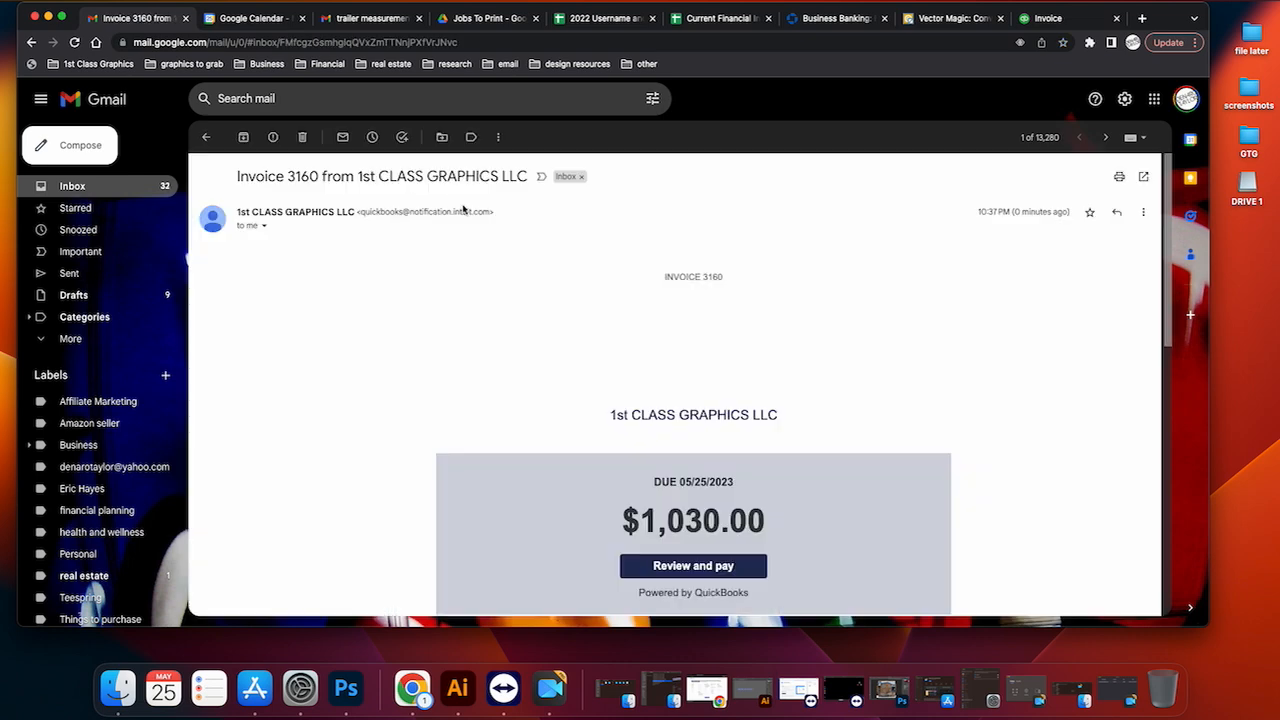
pyautogui.scroll(-3, 582, 320)
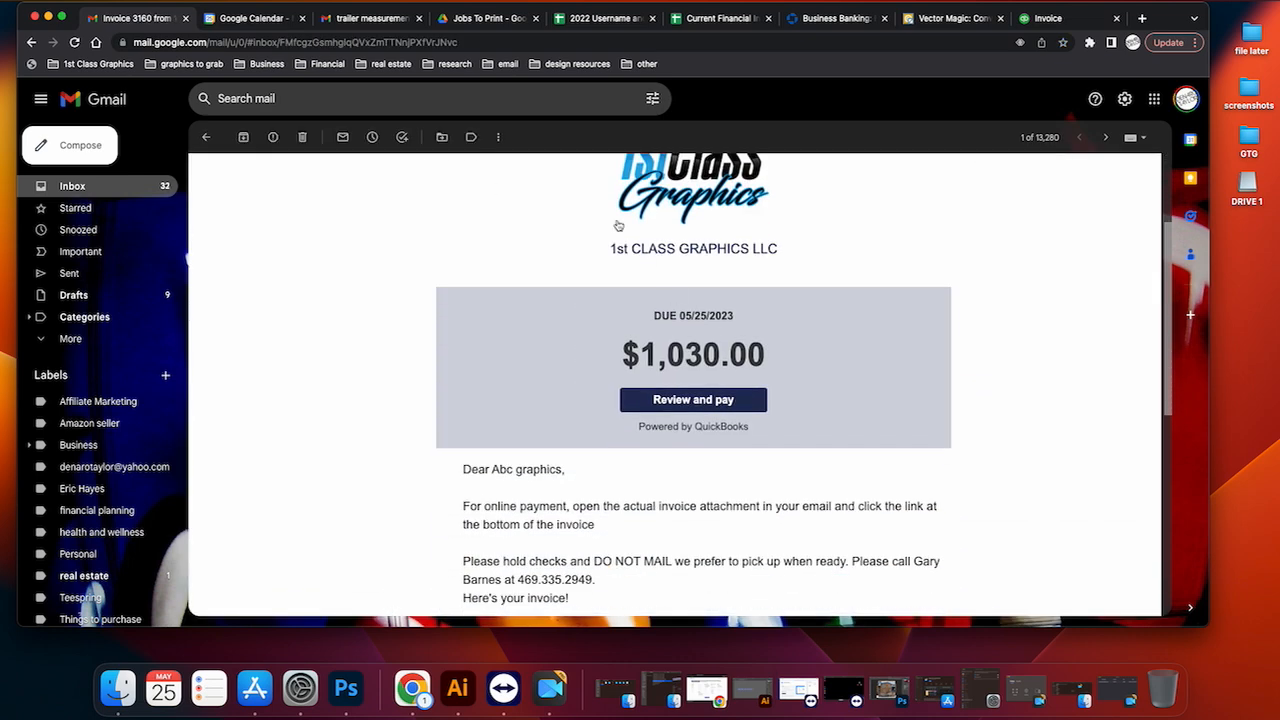
pyautogui.scroll(3, 520, 240)
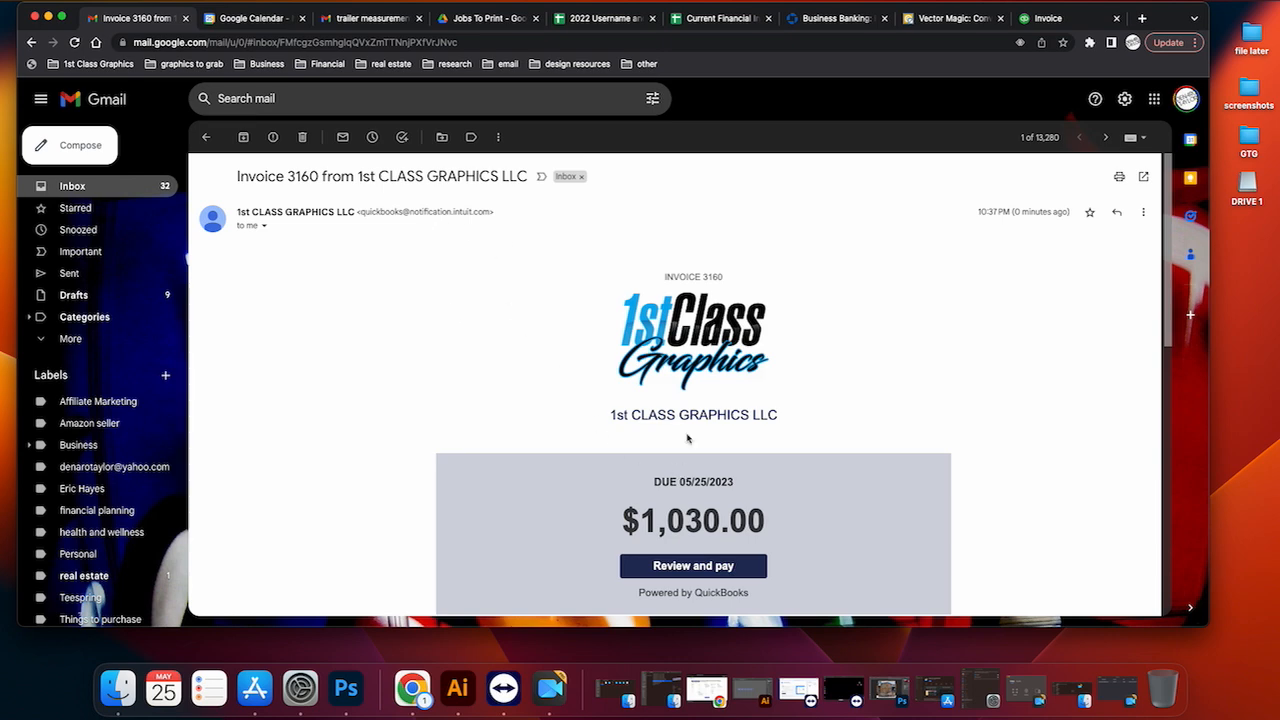
pyautogui.scroll(-4, 566, 406)
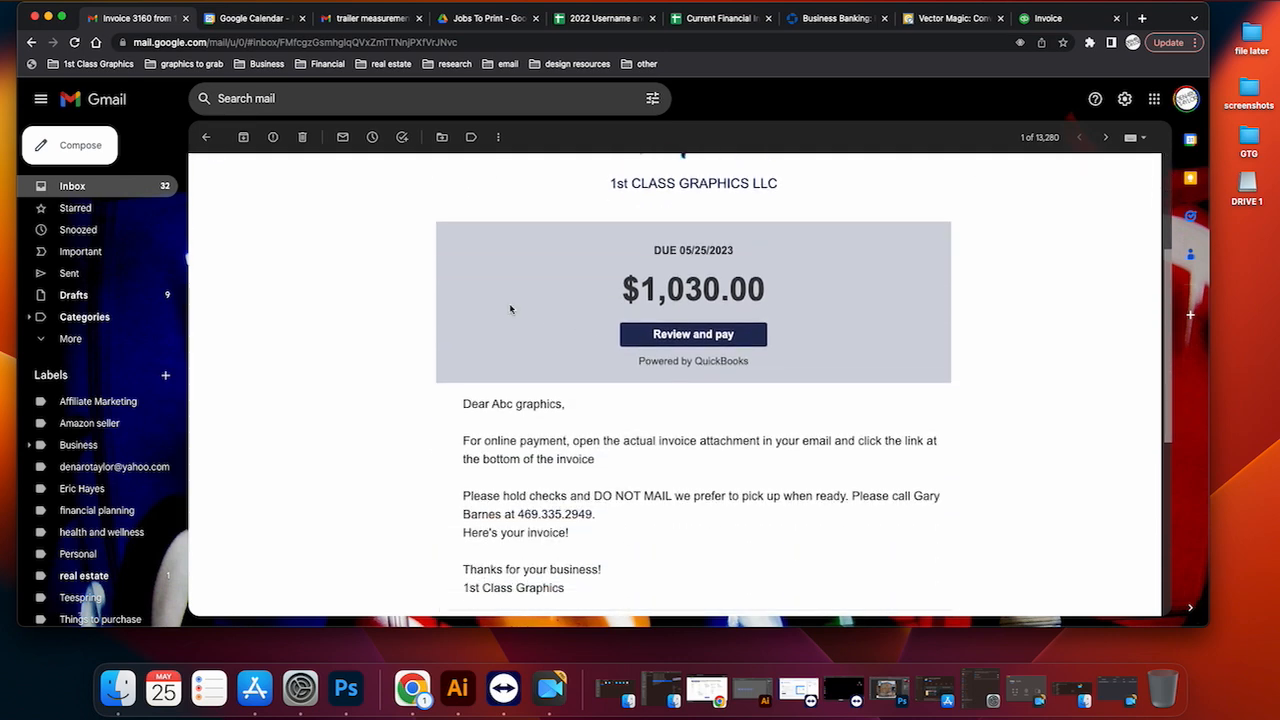
pyautogui.click(680, 340)
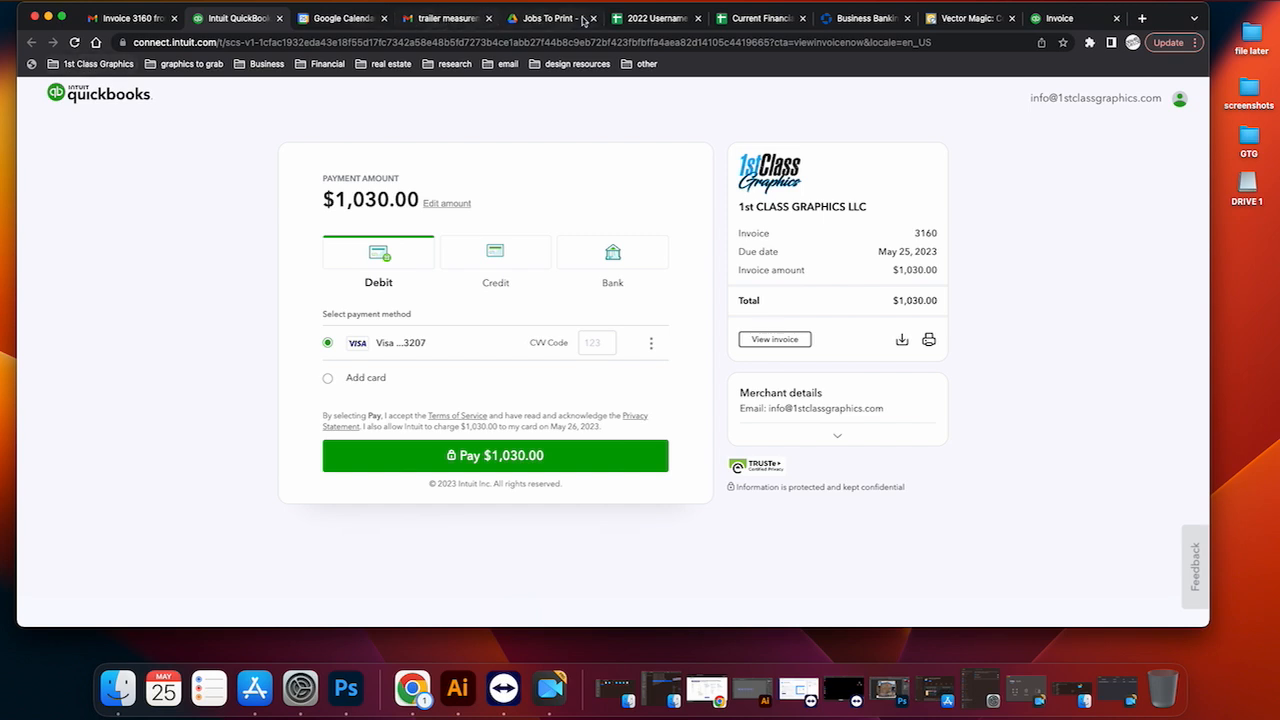
# Return to QuickBooks and create a new invoice from the sales invoices list
pyautogui.click(1058, 20)
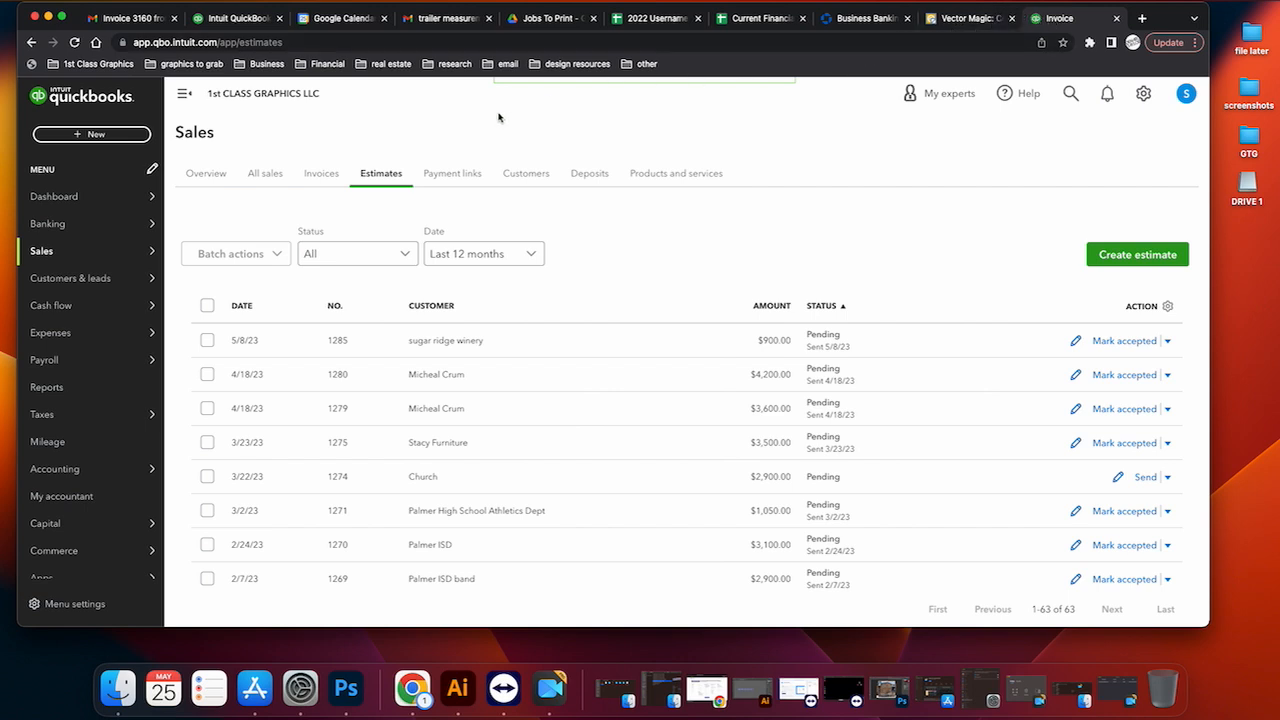
pyautogui.click(321, 175)
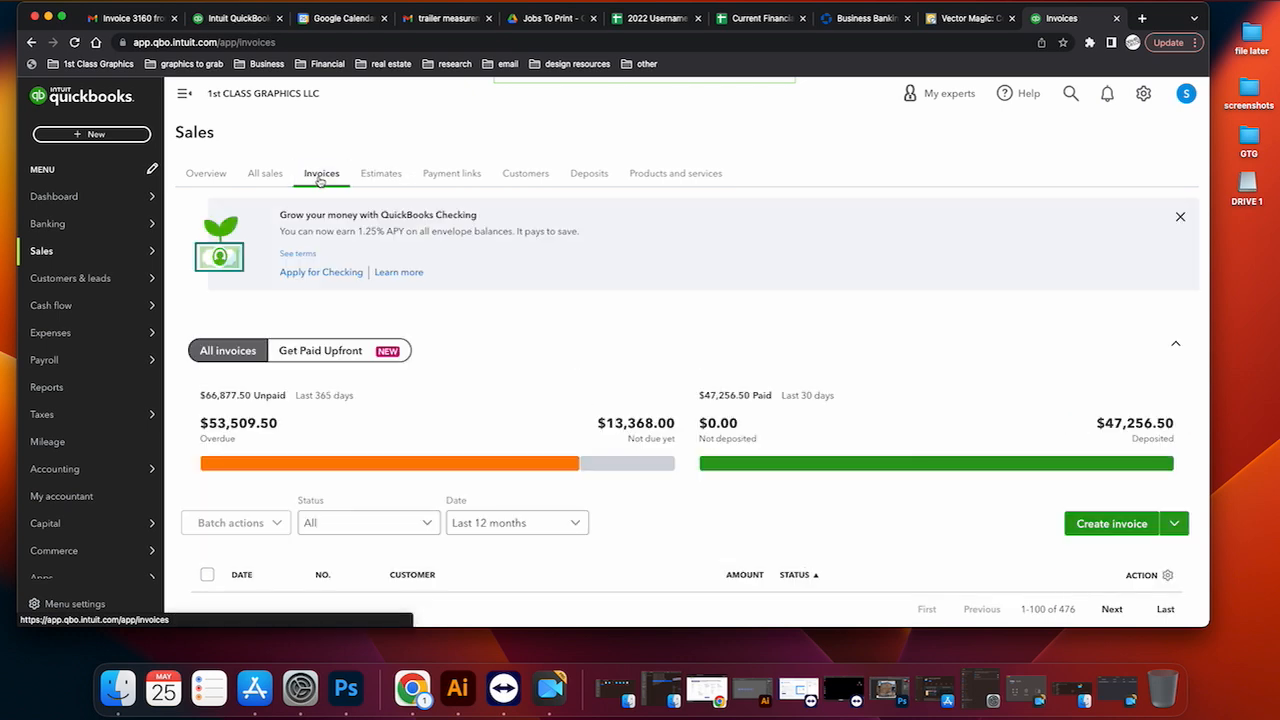
pyautogui.scroll(-3, 510, 290)
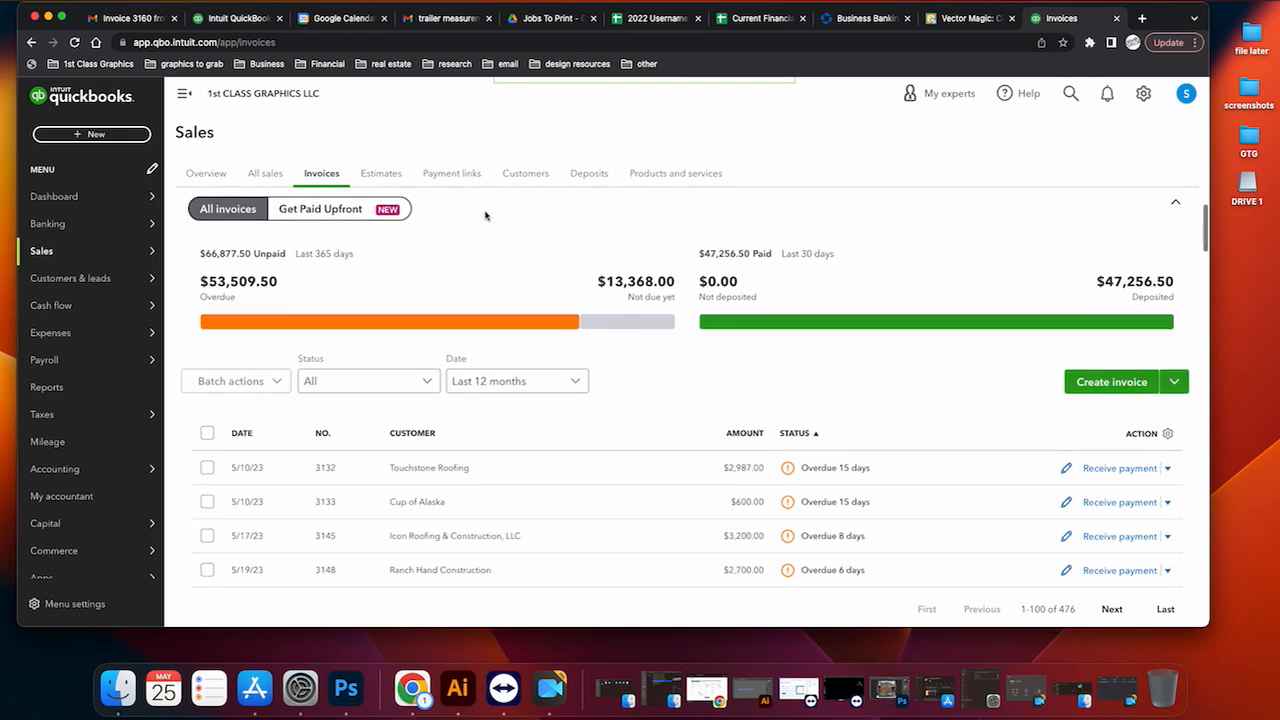
pyautogui.click(1093, 386)
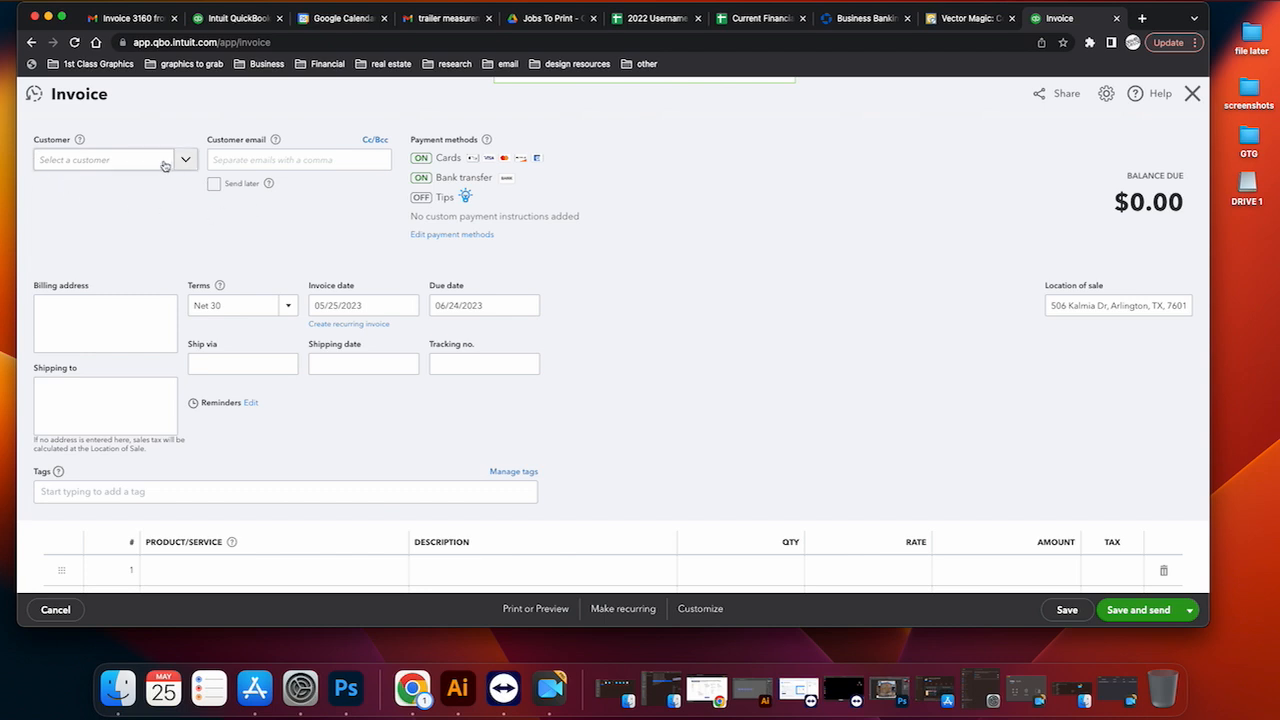
# Enter "Test Company" as the invoice's customer and add it as a new customer
pyautogui.click(70, 165)
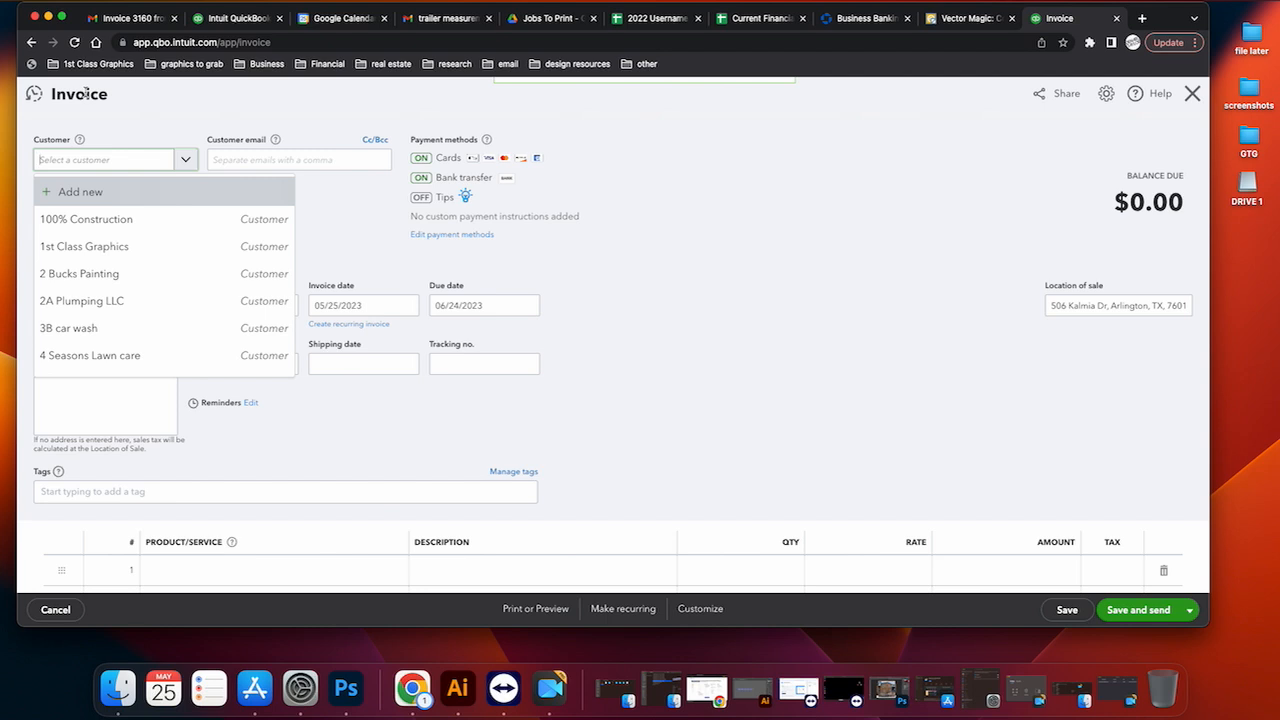
pyautogui.write('Test Coimpan')
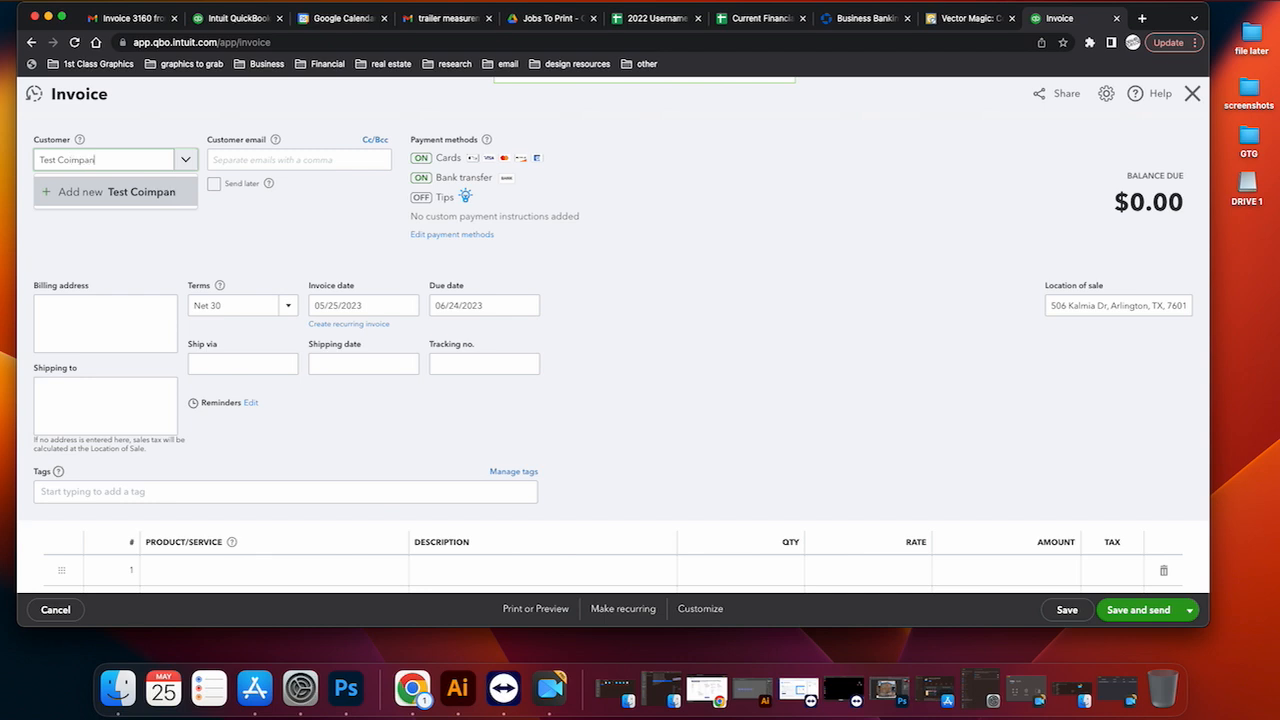
pyautogui.press('BackSpace')
pyautogui.press('BackSpace')
pyautogui.press('BackSpace')
pyautogui.press('BackSpace')
pyautogui.press('BackSpace')
pyautogui.write('mpa')
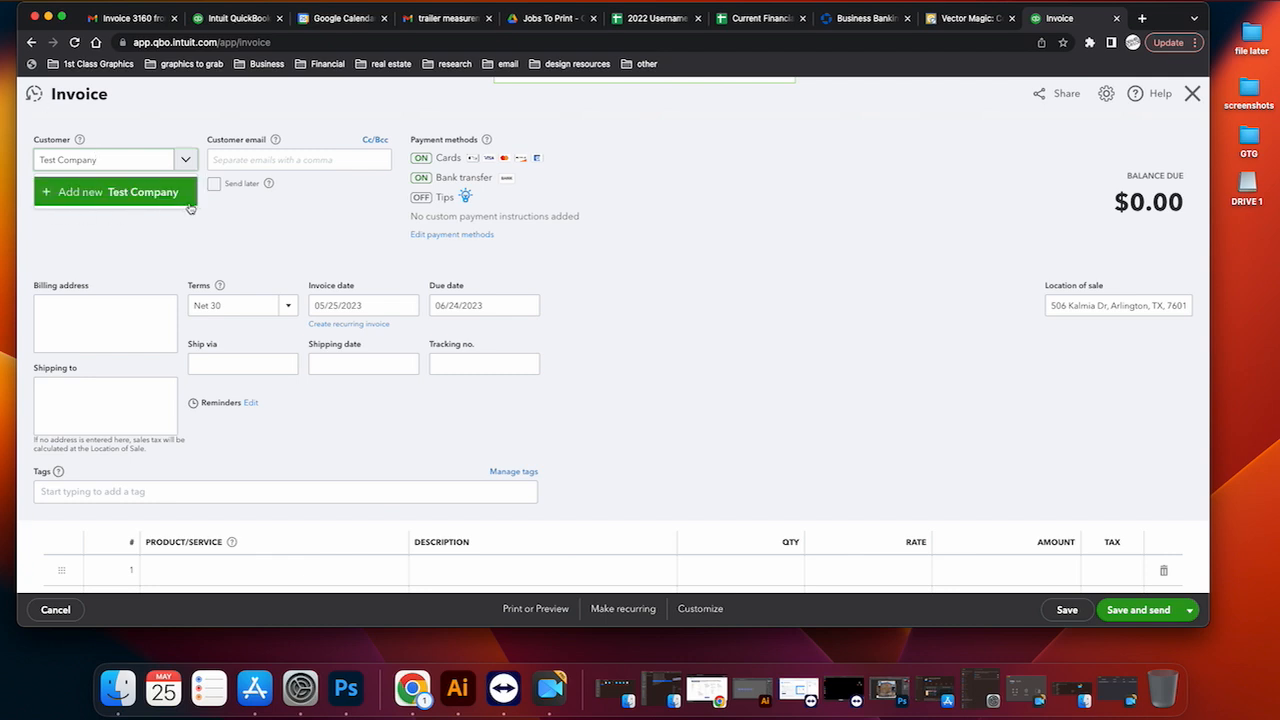
pyautogui.click(135, 195)
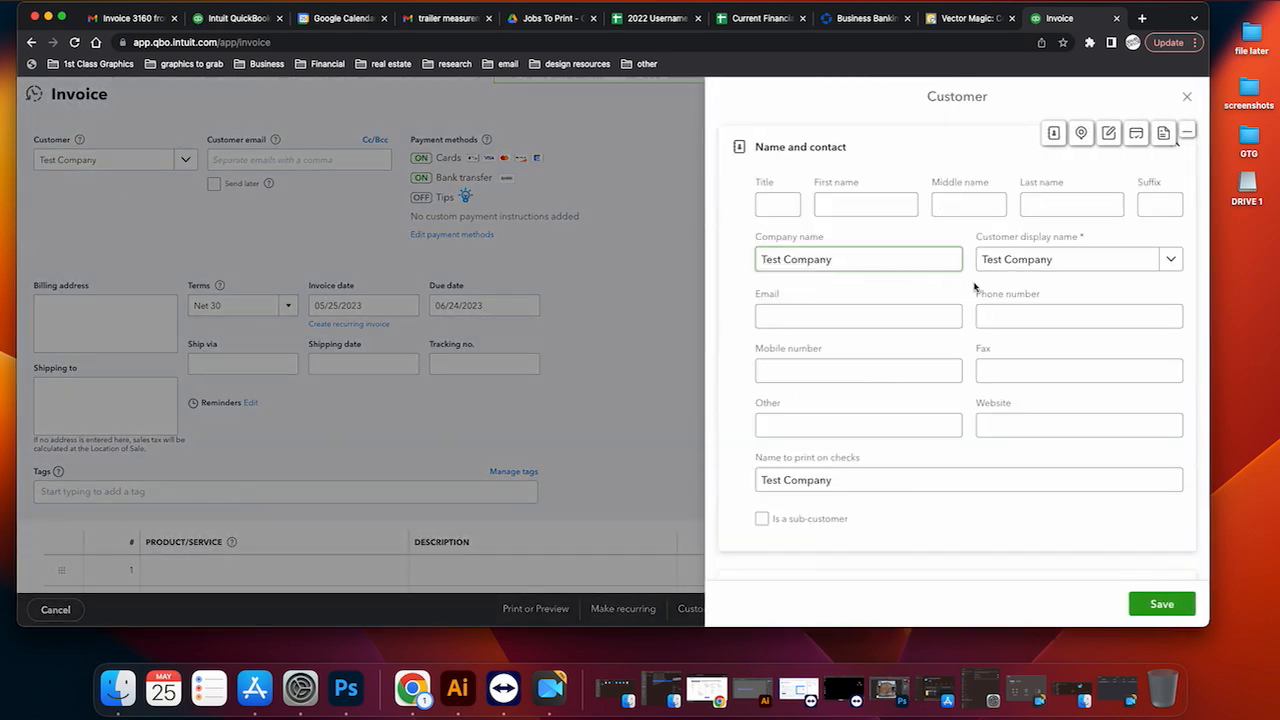
# Fill in the new customer's email address and save the customer record
pyautogui.click(774, 317)
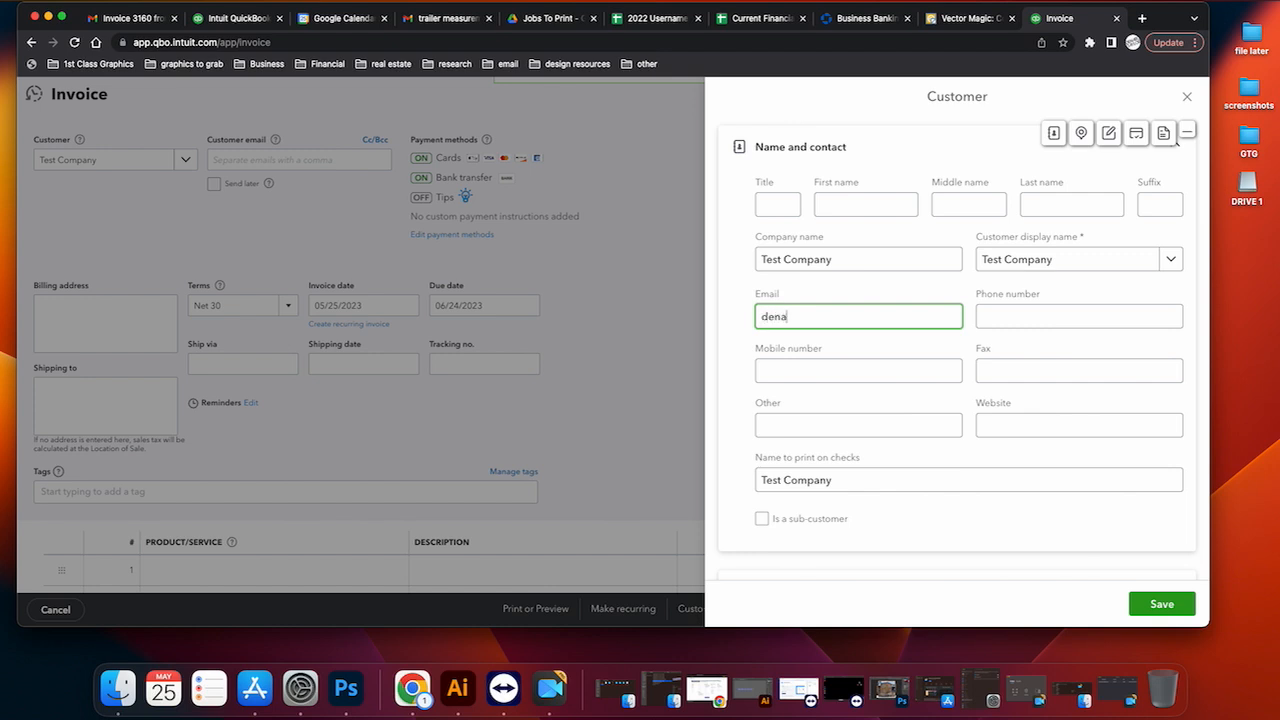
pyautogui.write('ro')
pyautogui.click(1005, 320)
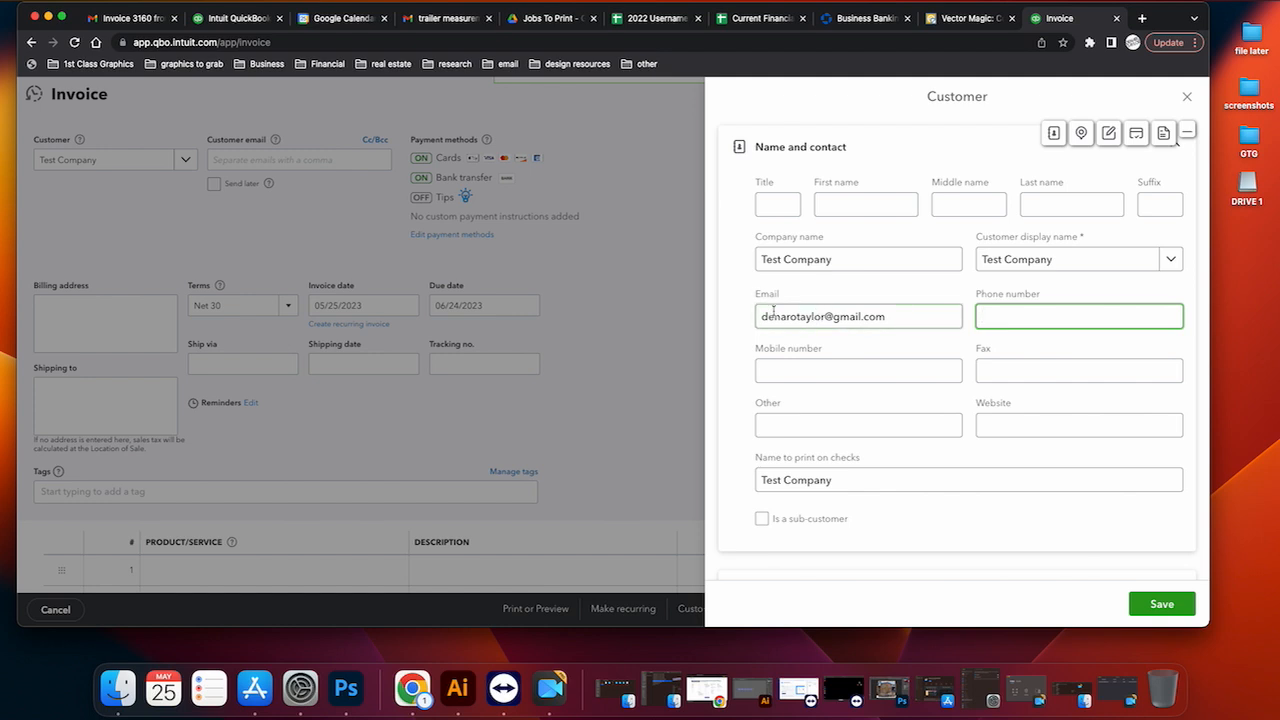
pyautogui.click(1159, 605)
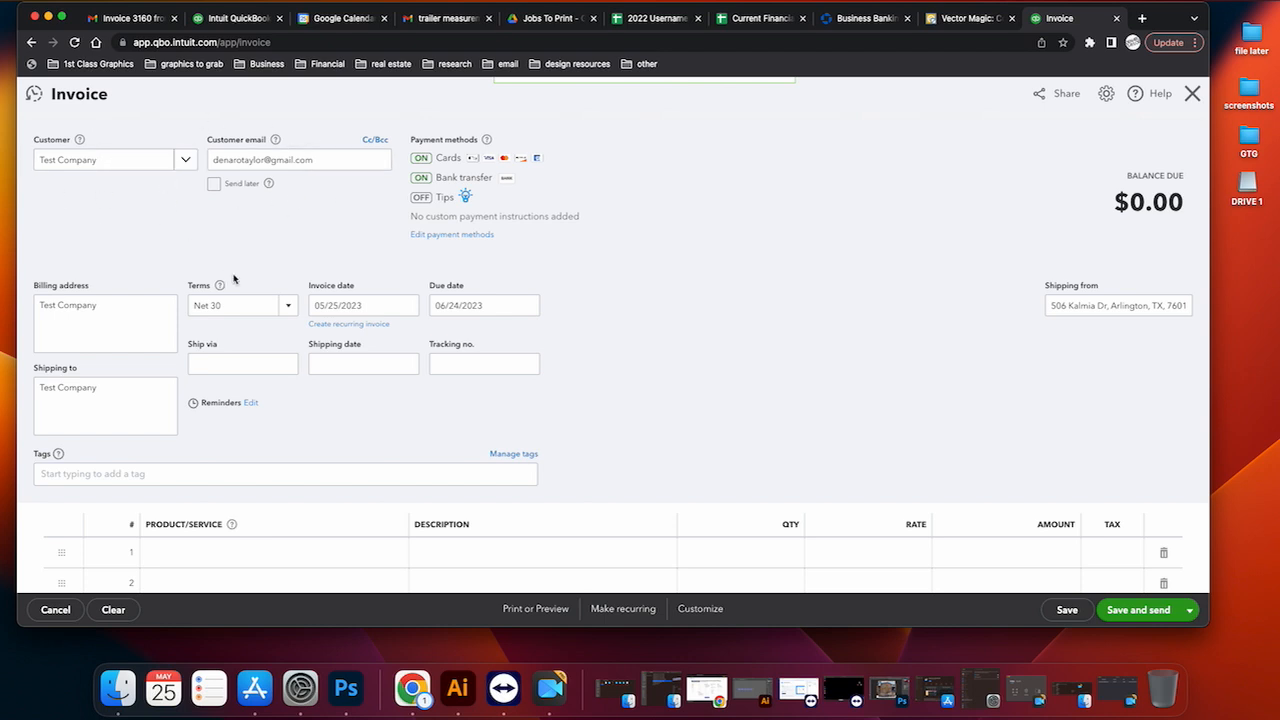
# Set the invoice terms to Due on receipt
pyautogui.click(287, 306)
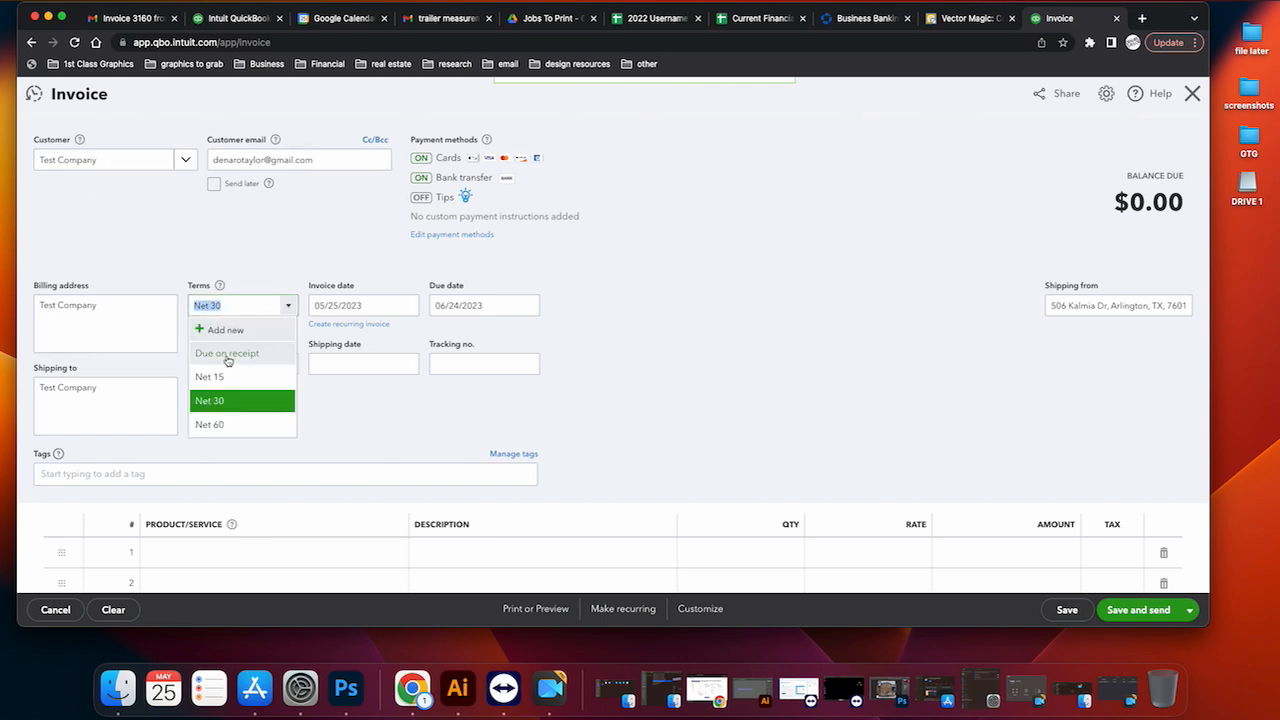
pyautogui.click(224, 353)
# Fill the first invoice line with the product decals, description "car decals - with install" and a rate of 100
pyautogui.scroll(-3, 213, 434)
pyautogui.click(165, 409)
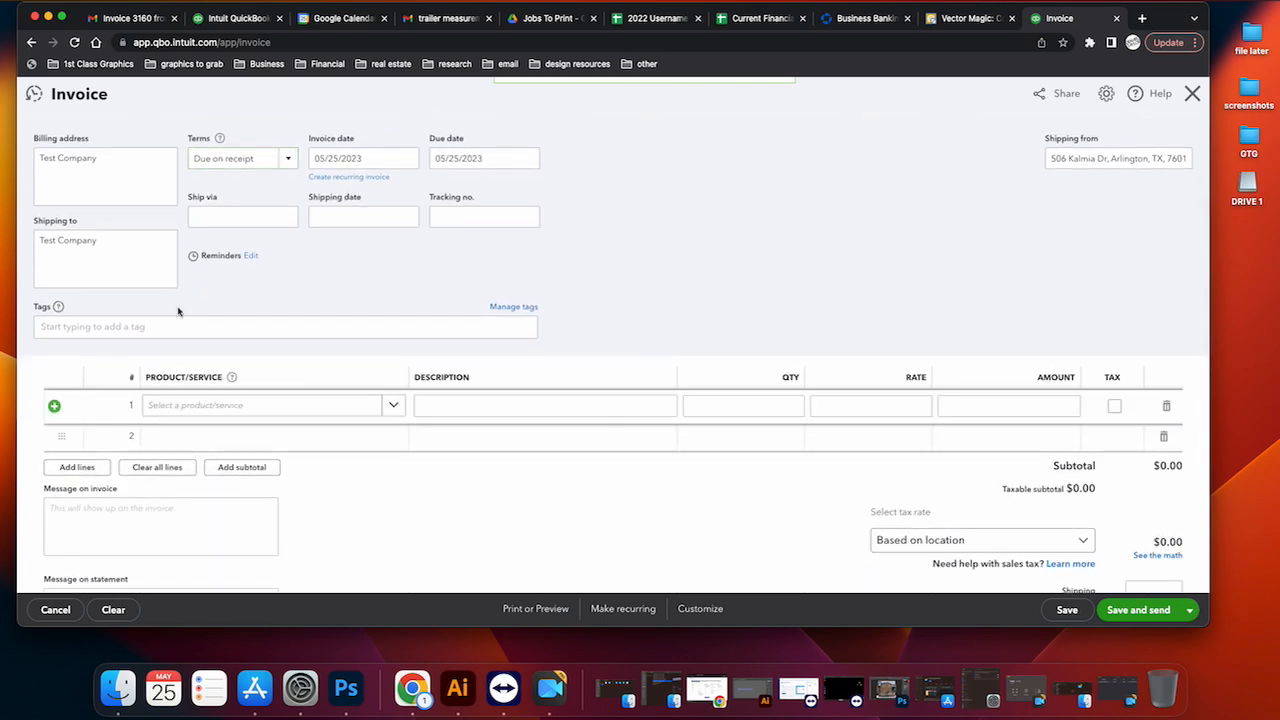
pyautogui.click(177, 405)
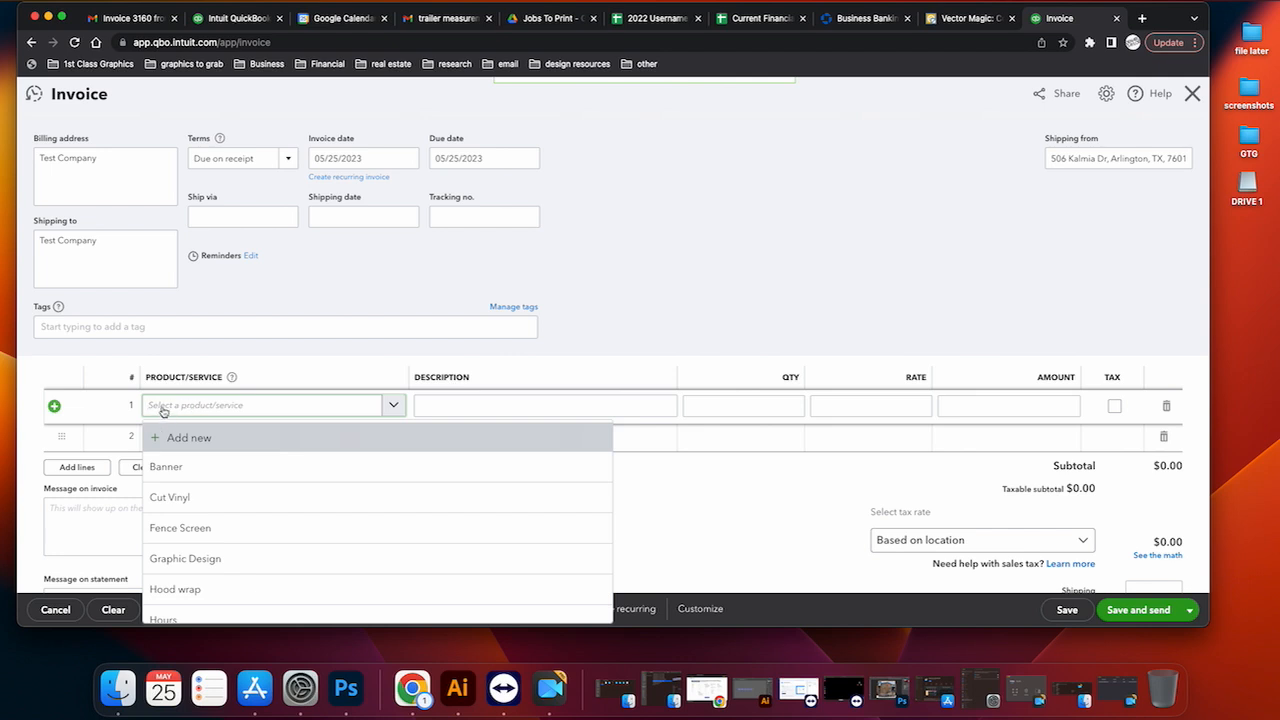
pyautogui.write('deca')
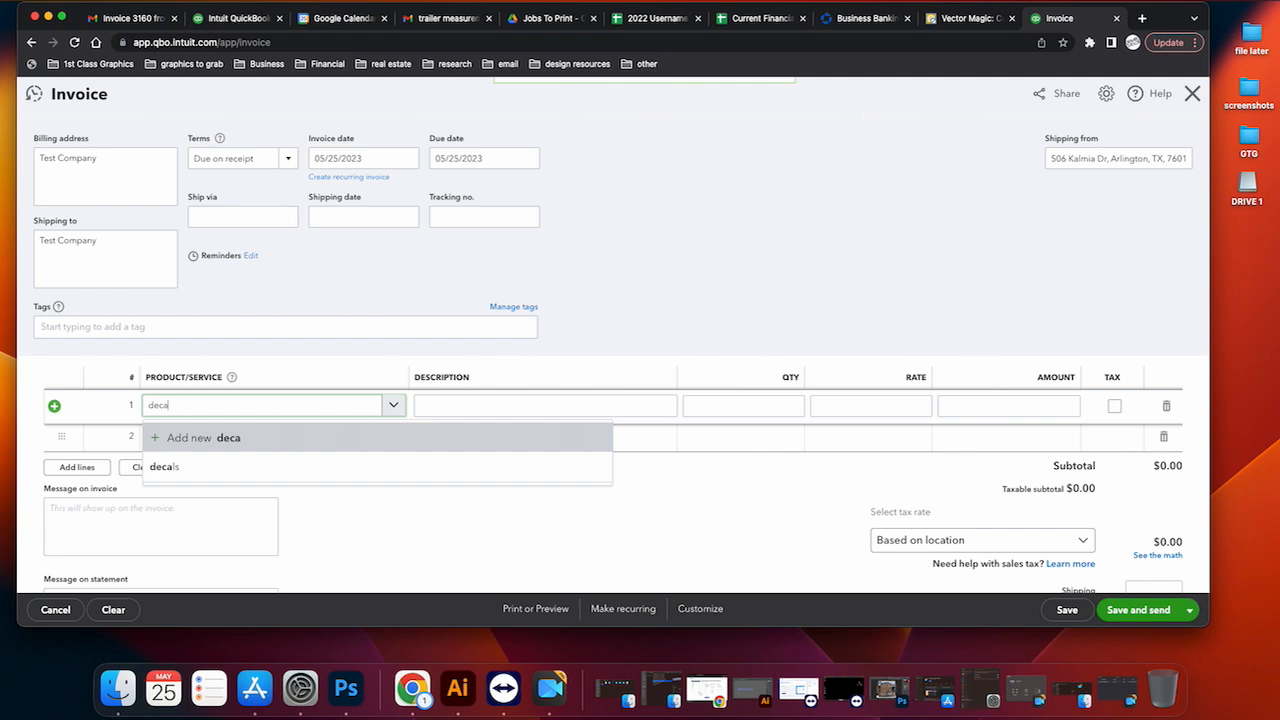
pyautogui.click(163, 469)
pyautogui.click(442, 404)
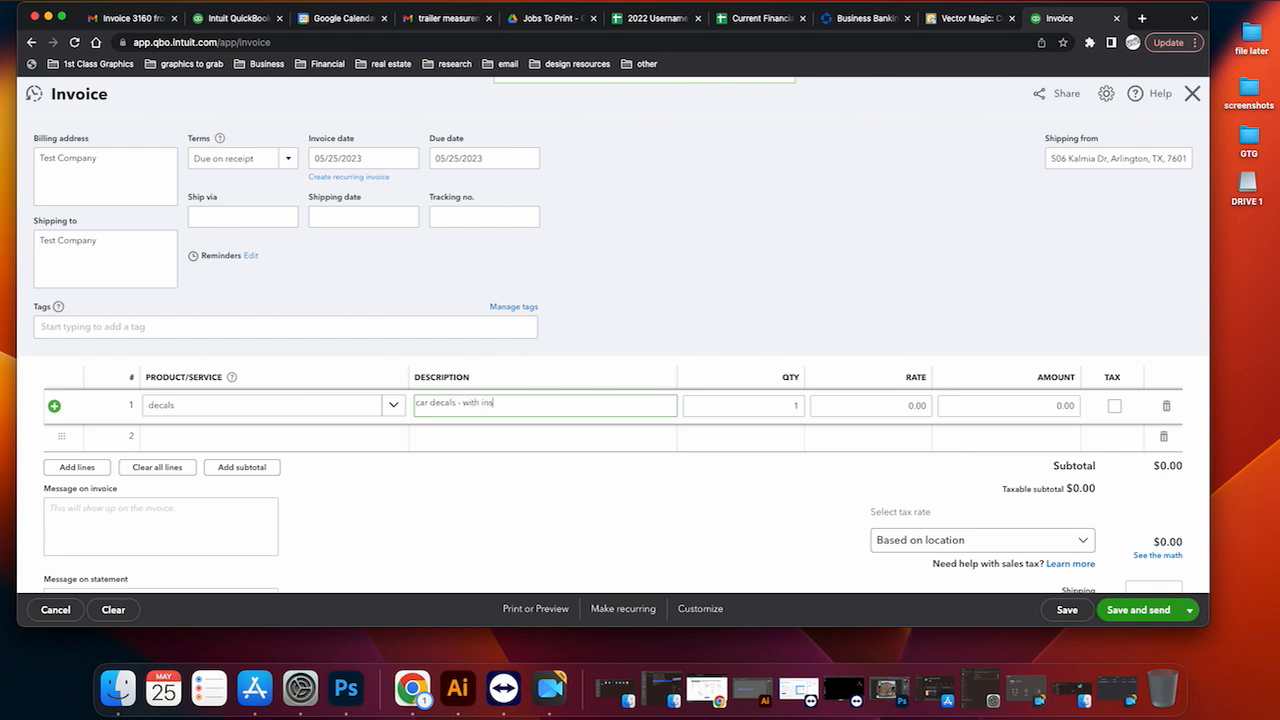
pyautogui.click(872, 405)
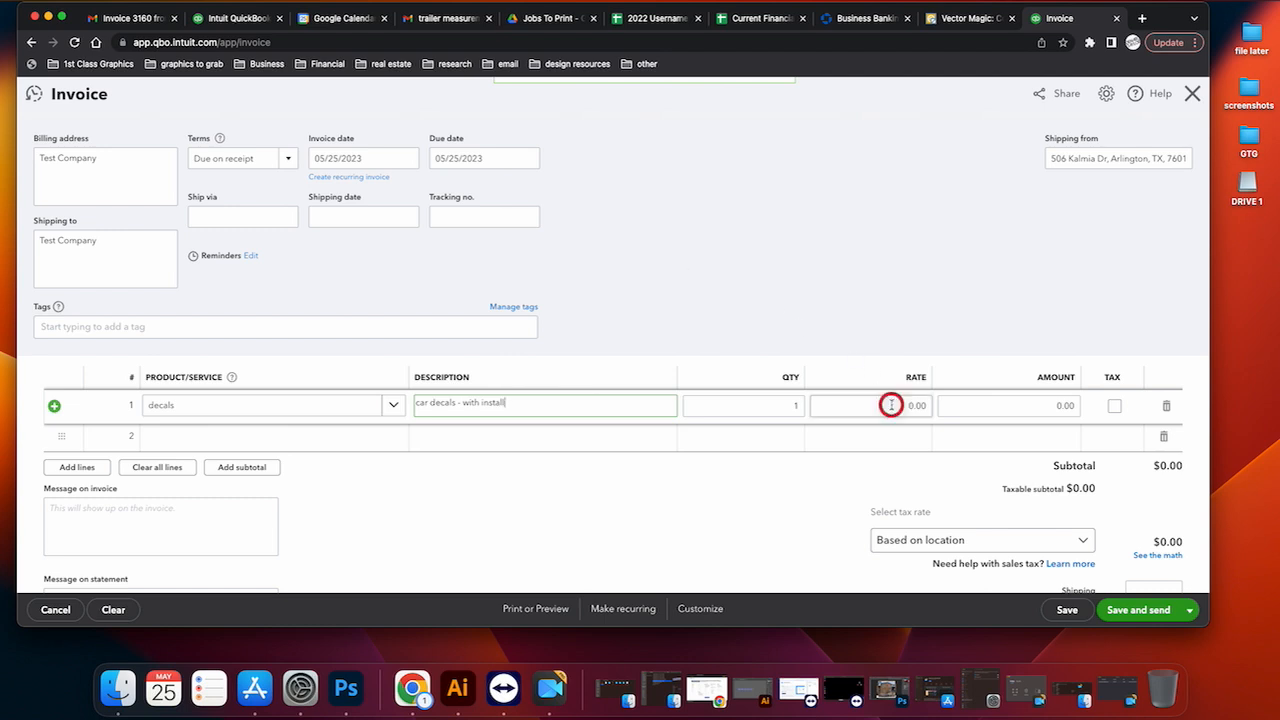
pyautogui.write('1')
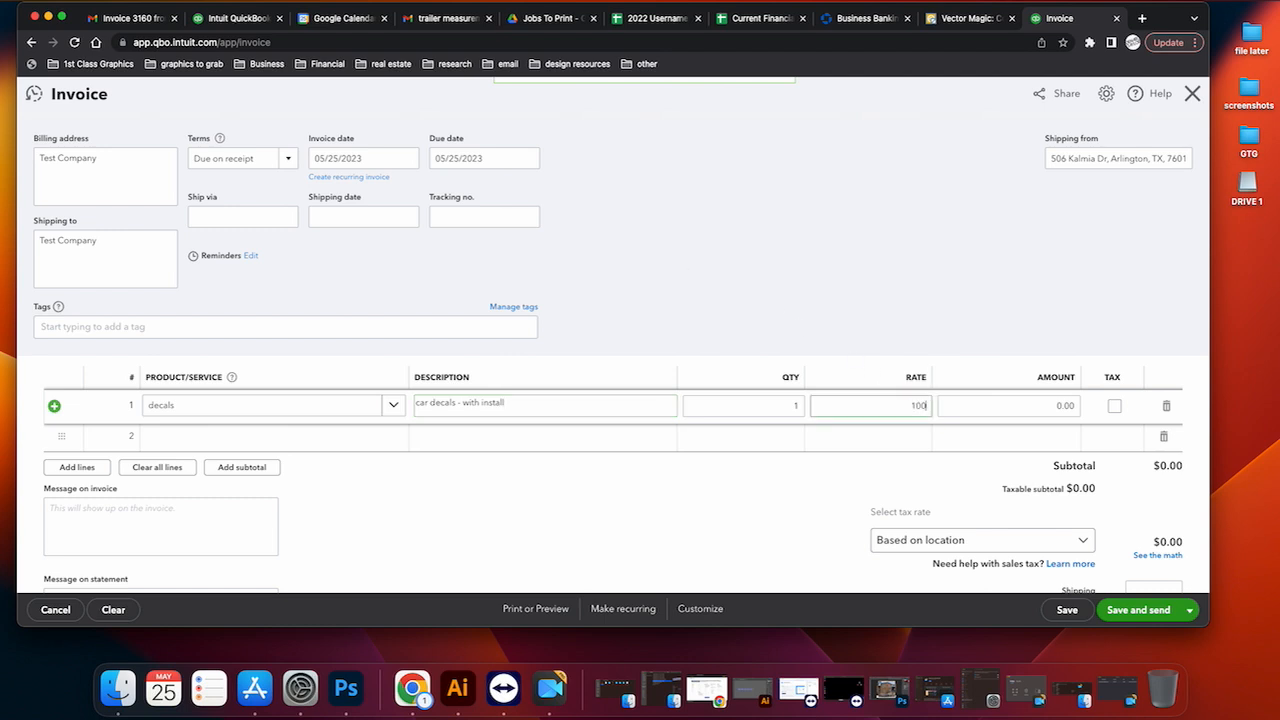
pyautogui.write('00')
# Add a second invoice line for the credit card fee with description "3%" and a rate of 3
pyautogui.click(329, 437)
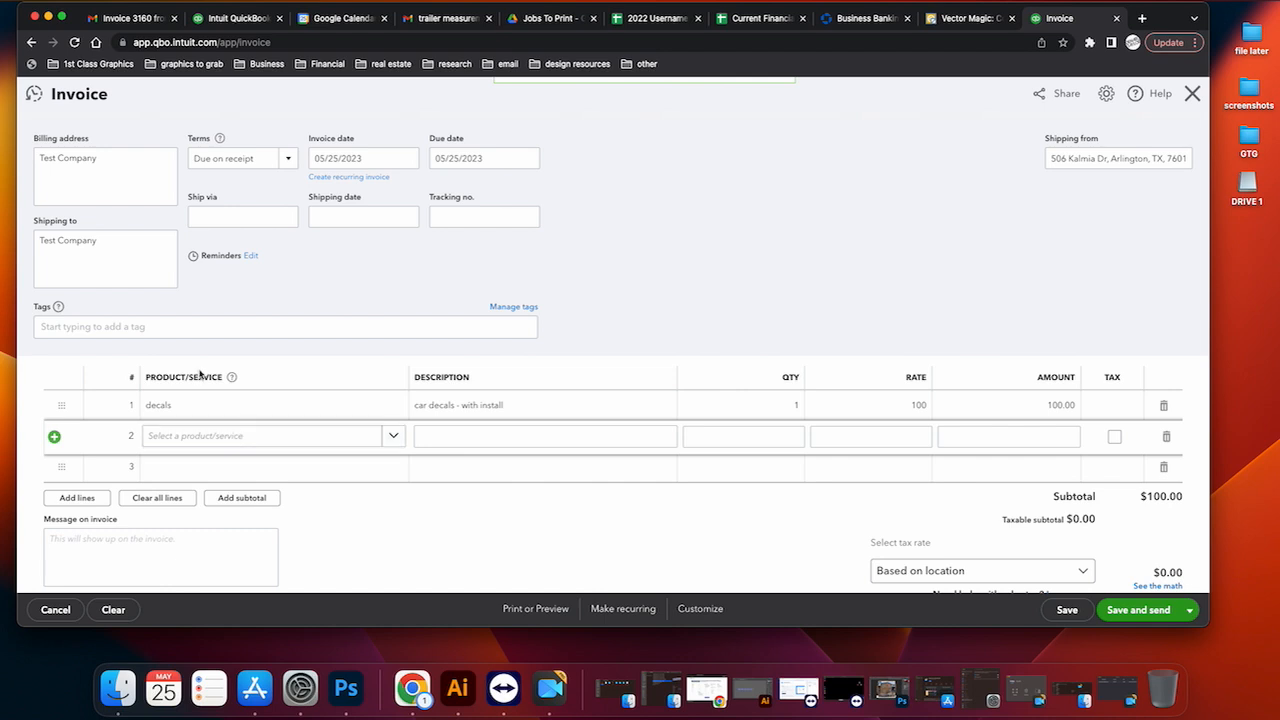
pyautogui.click(203, 437)
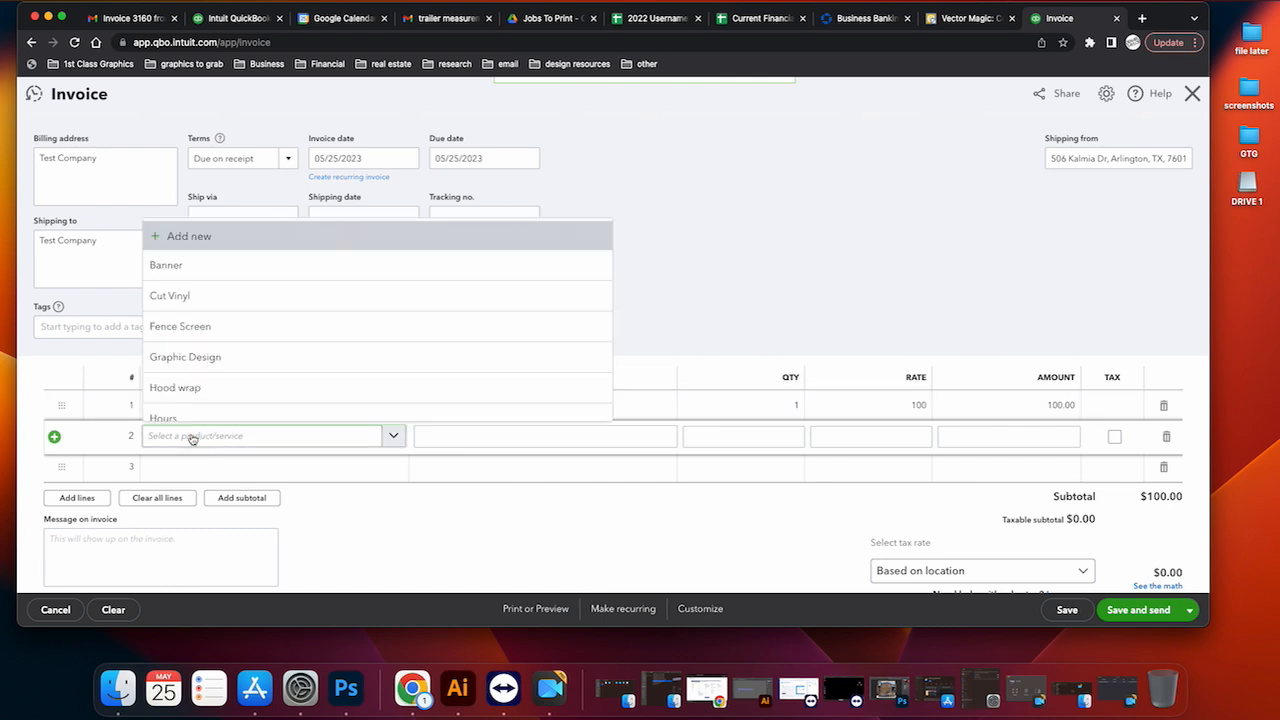
pyautogui.write('cred')
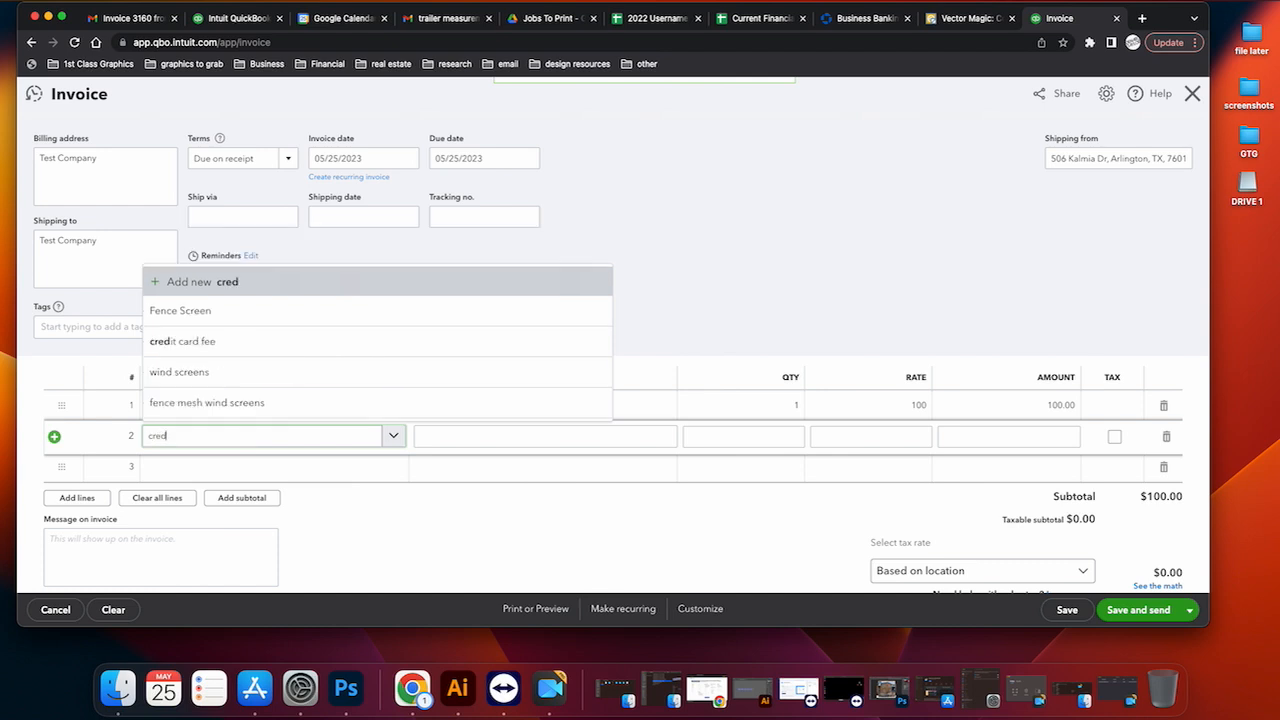
pyautogui.click(190, 403)
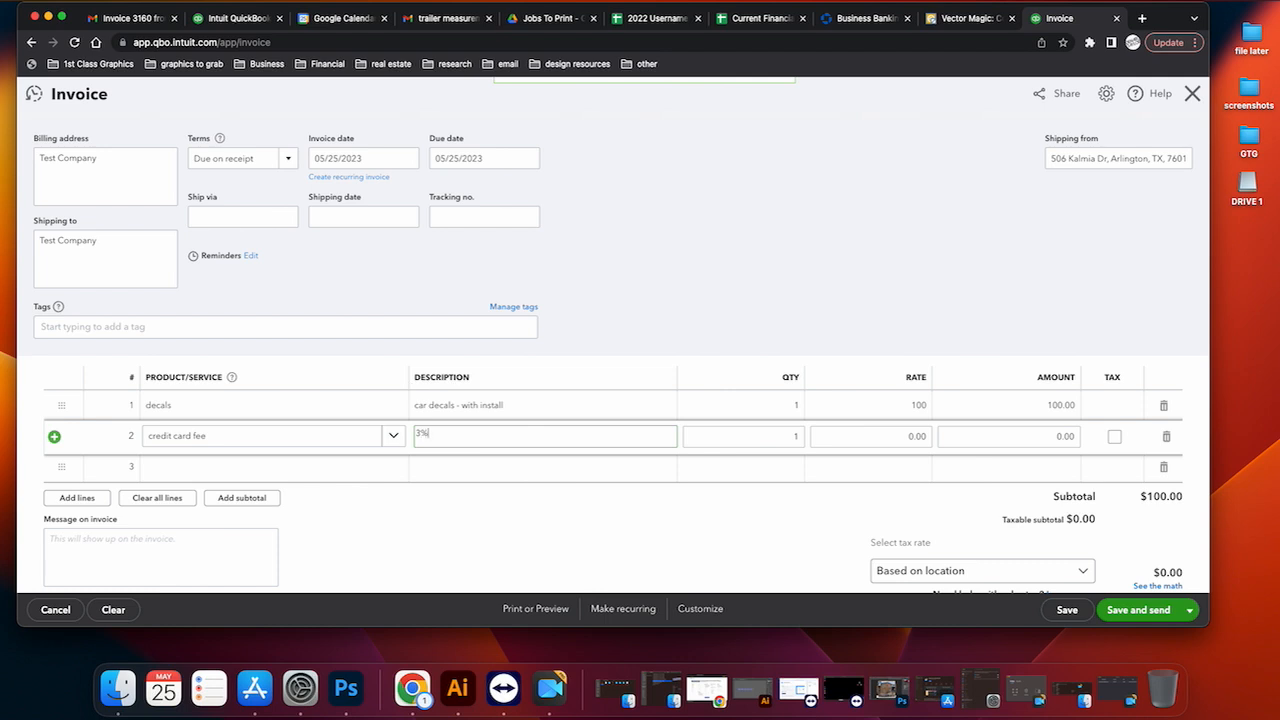
pyautogui.click(902, 437)
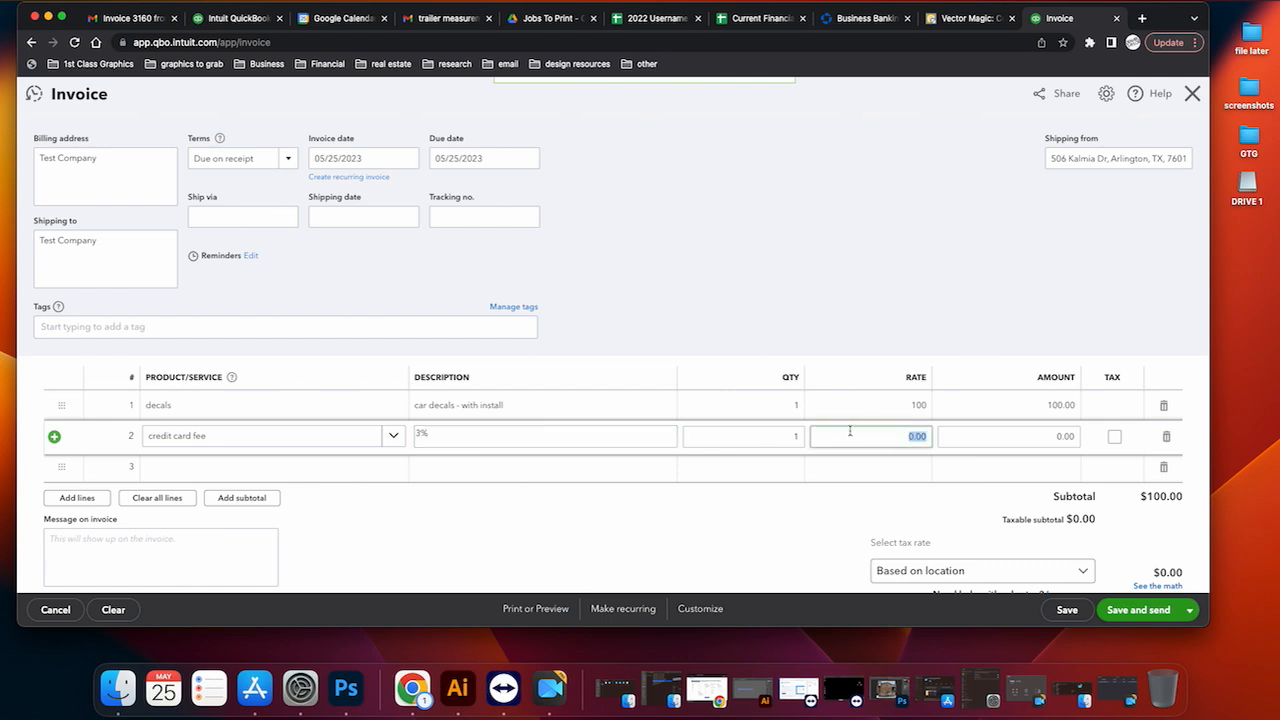
pyautogui.write('3')
pyautogui.press('Return')
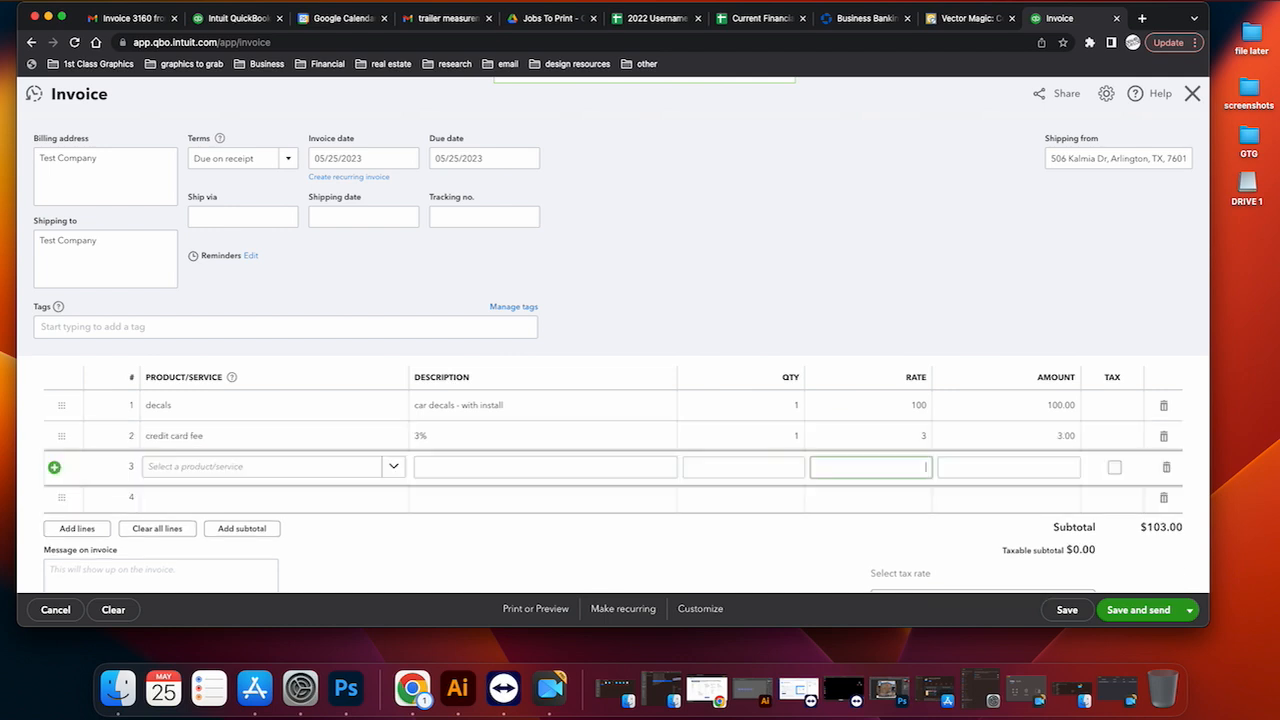
# Enter "fbsvbxcv xcvbcvb" as the message on the invoice and "cvbxcvbxcvb" as the message on the statement
pyautogui.scroll(-5, 614, 360)
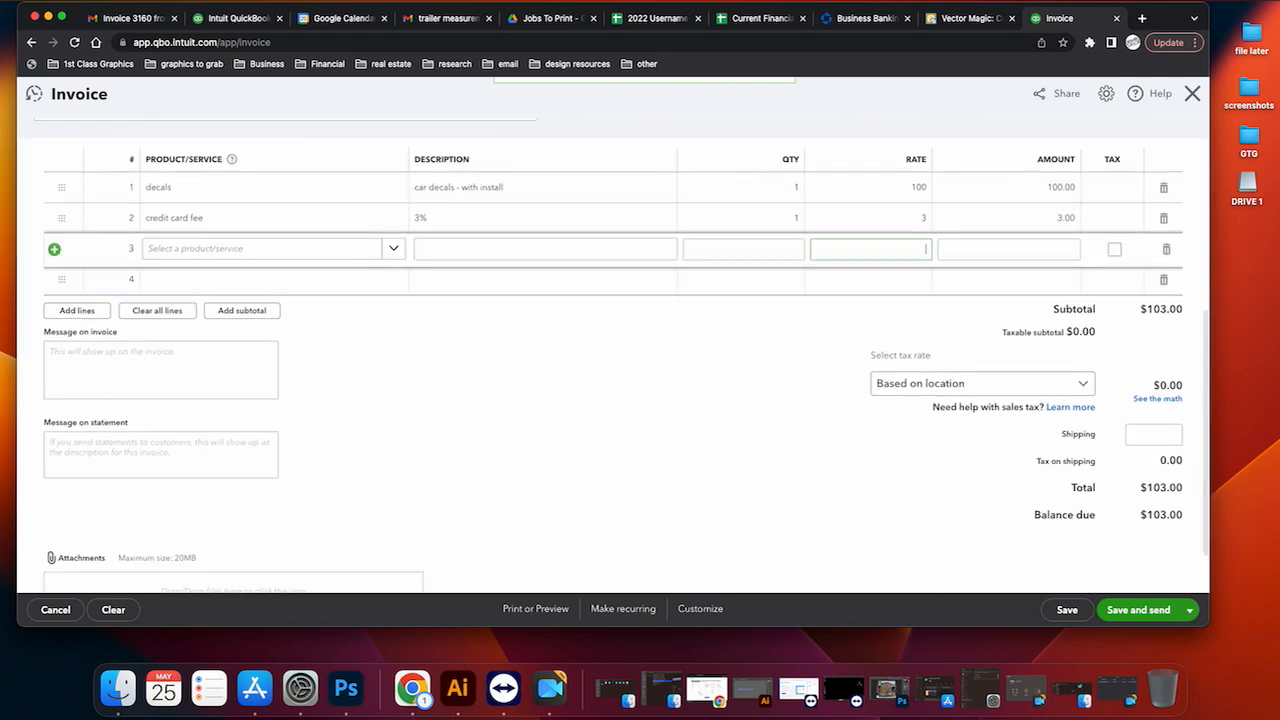
pyautogui.scroll(8, 614, 360)
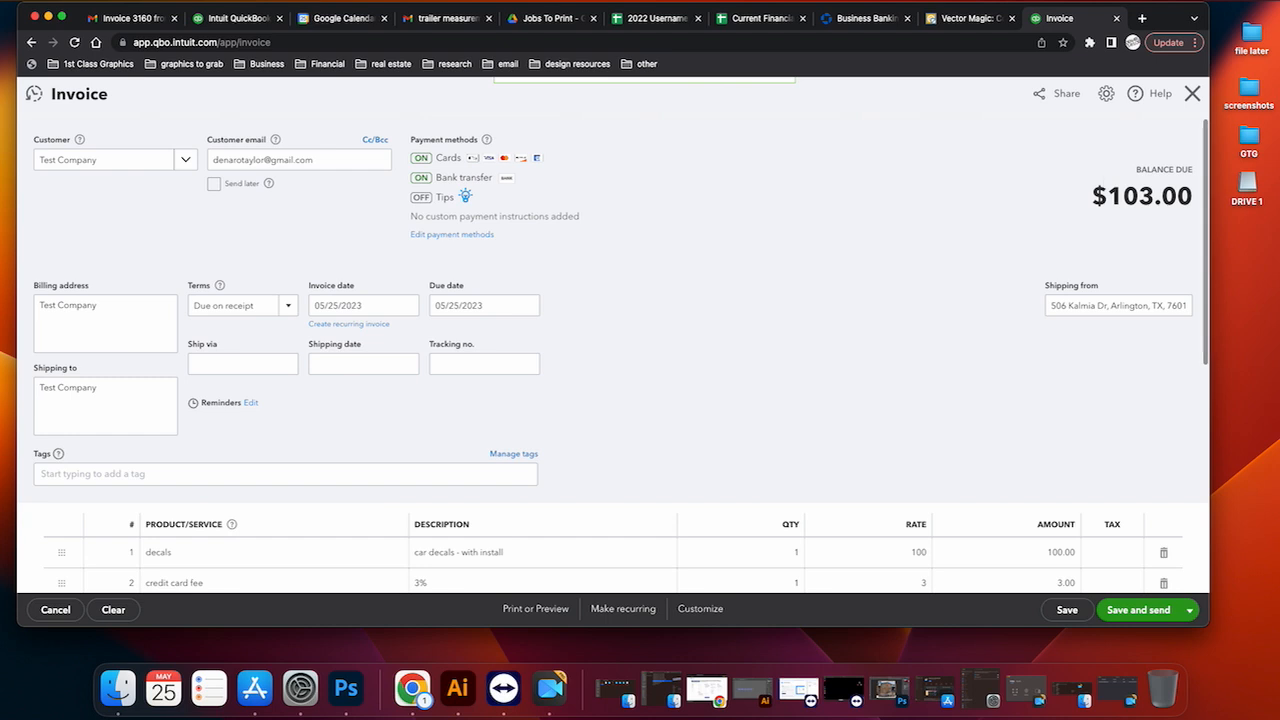
pyautogui.scroll(-5, 614, 360)
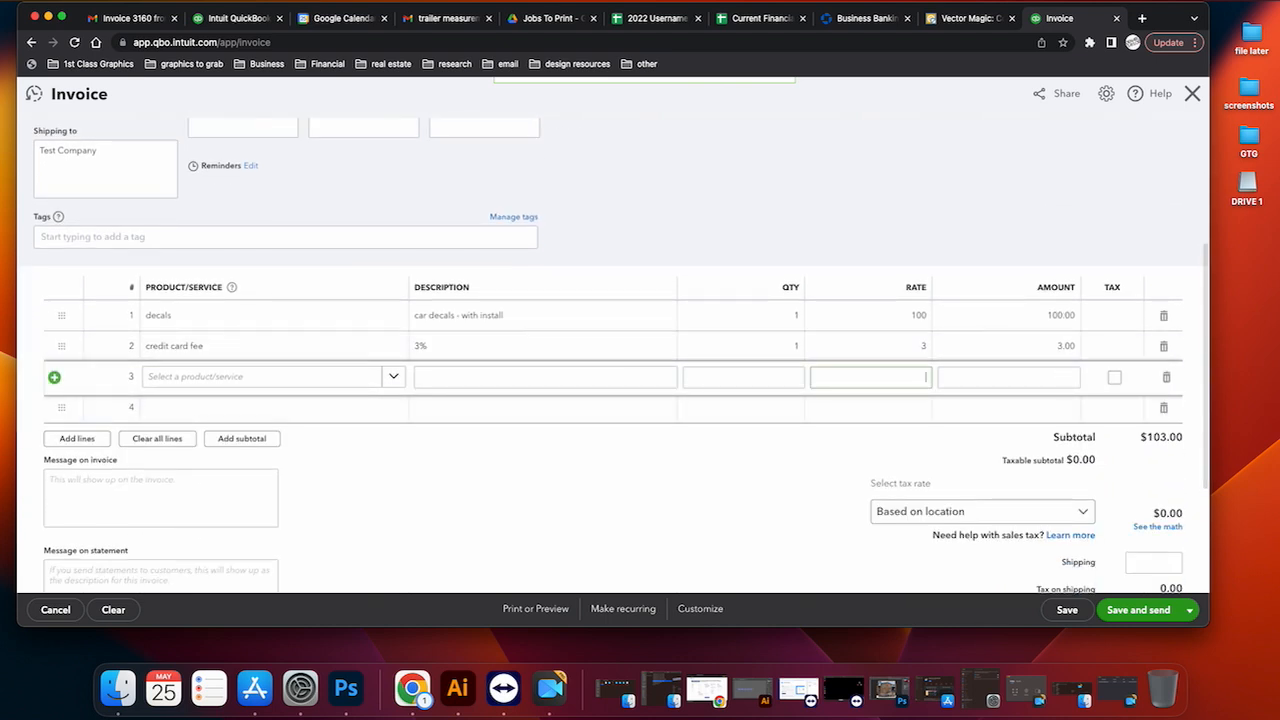
pyautogui.scroll(5, 614, 360)
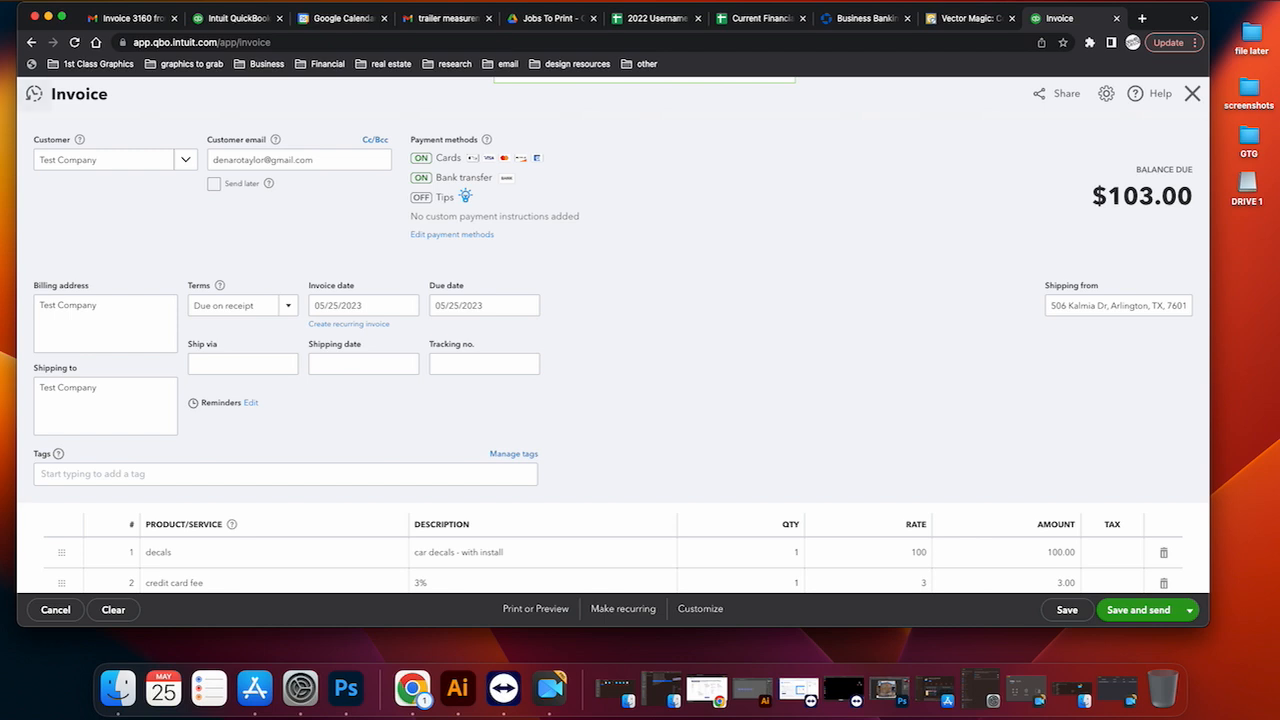
pyautogui.scroll(-9, 614, 360)
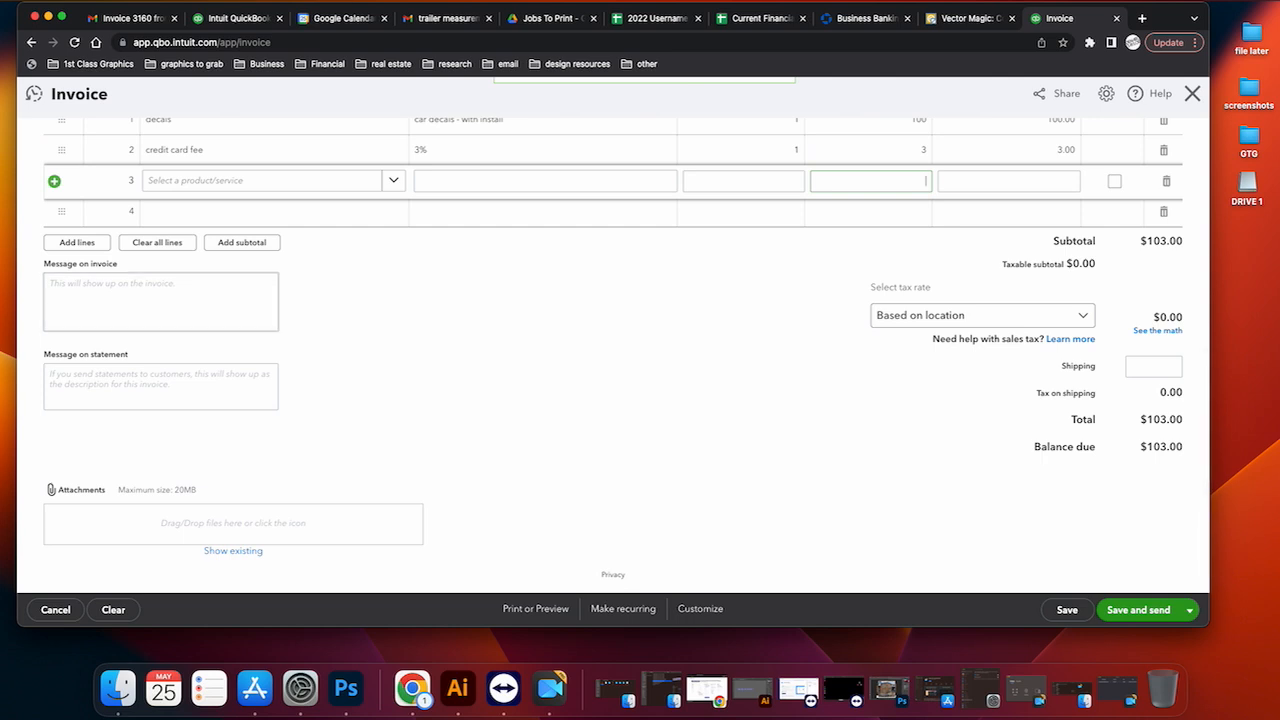
pyautogui.click(160, 301)
pyautogui.write('fbsvbxcv xcvbcvb')
pyautogui.click(69, 384)
pyautogui.write('cvbxcvbxcvb')
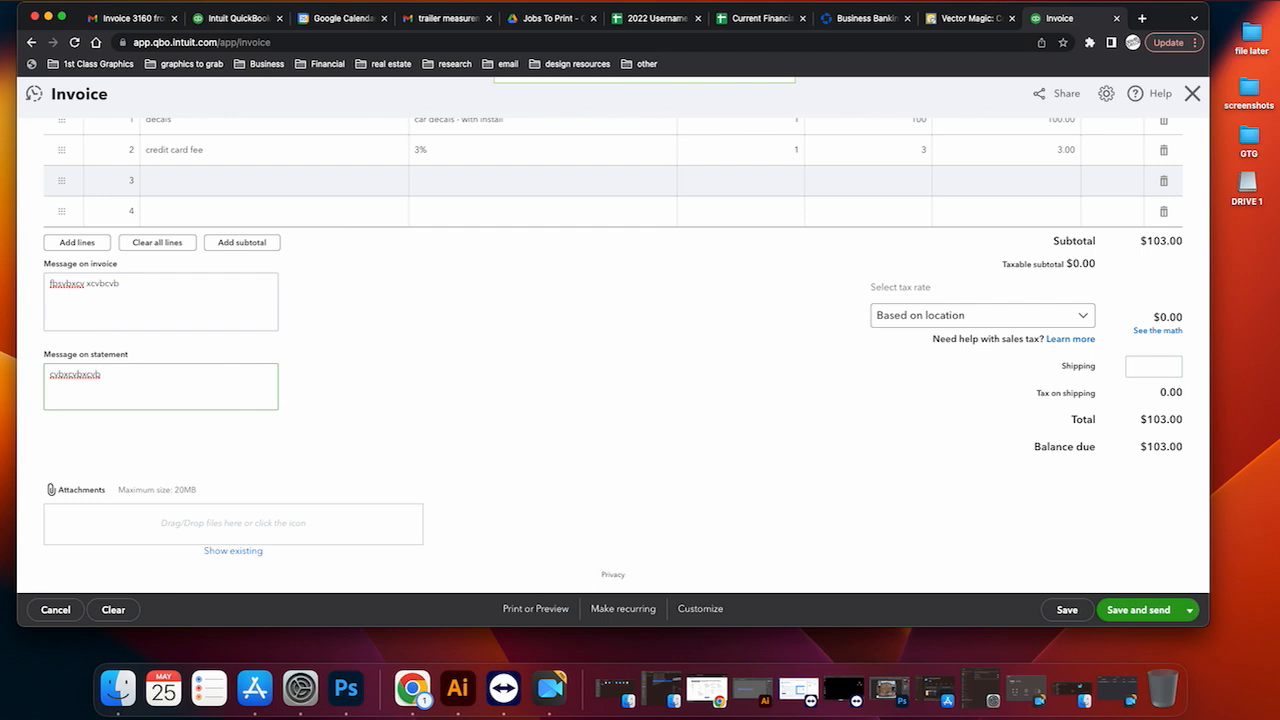
# Save the Test Company invoice, review its email preview, and send and close it
pyautogui.click(1189, 610)
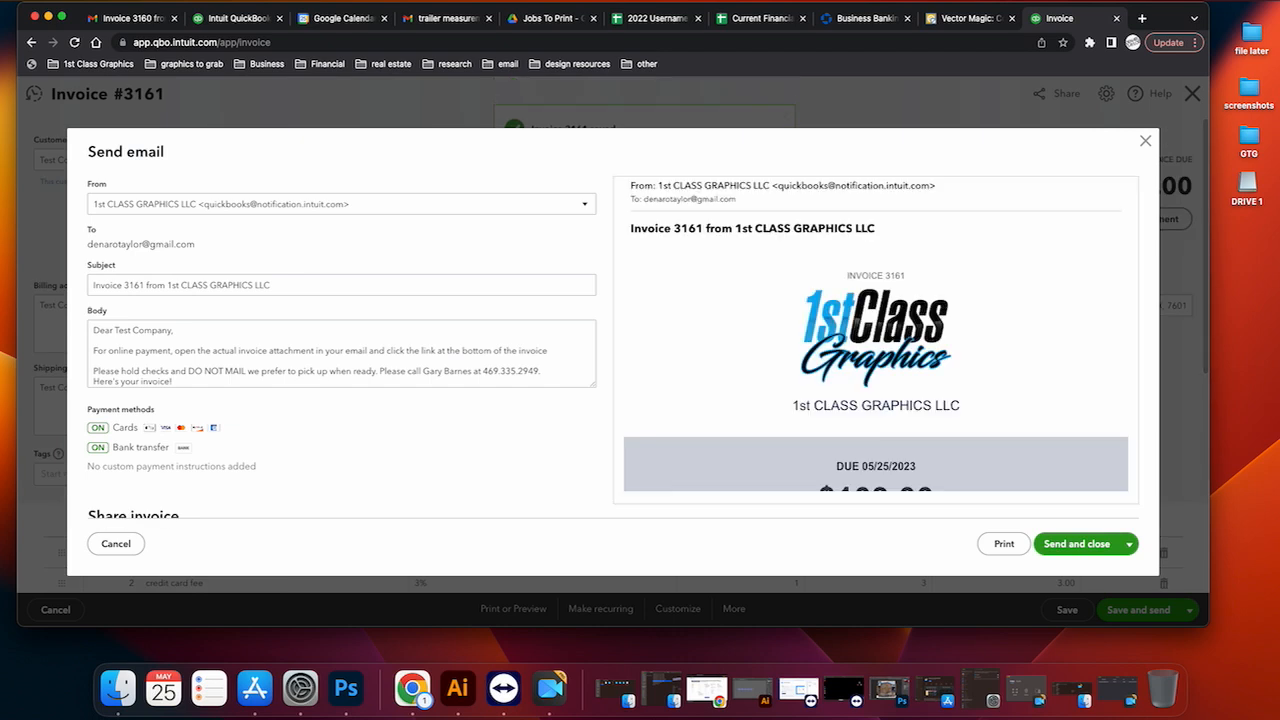
pyautogui.scroll(-5, 876, 340)
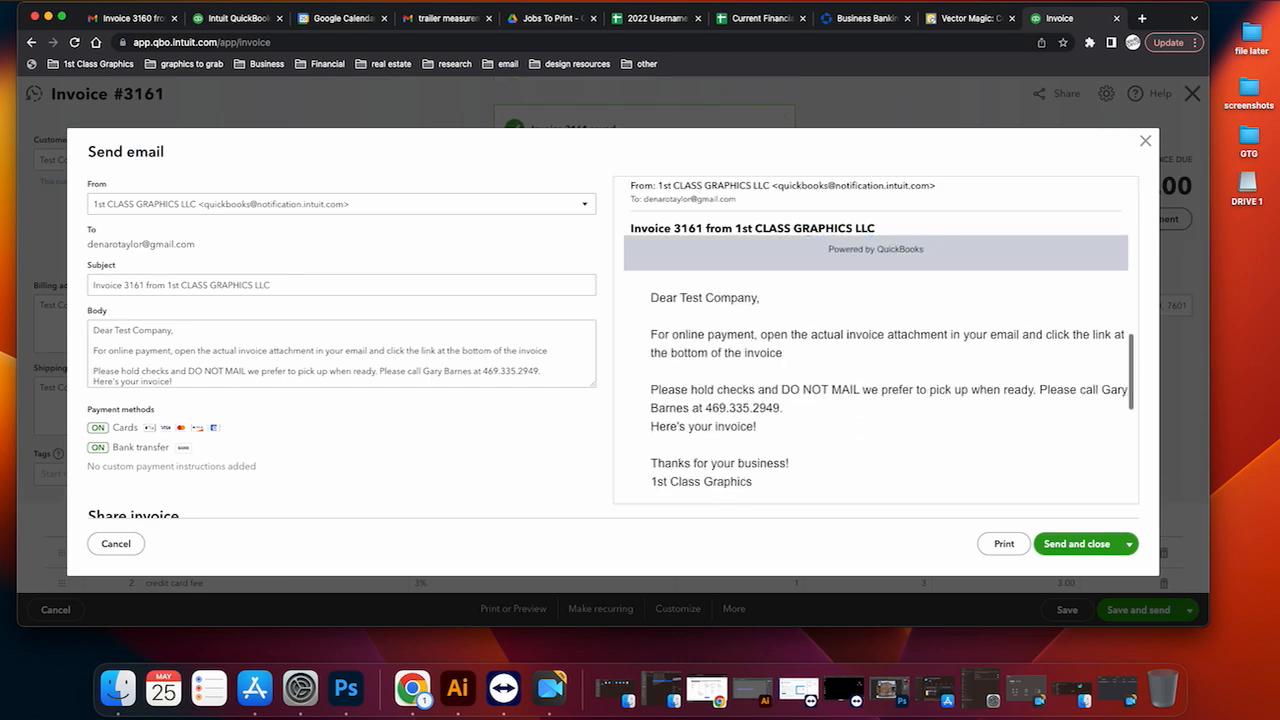
pyautogui.scroll(4, 876, 340)
pyautogui.click(1077, 543)
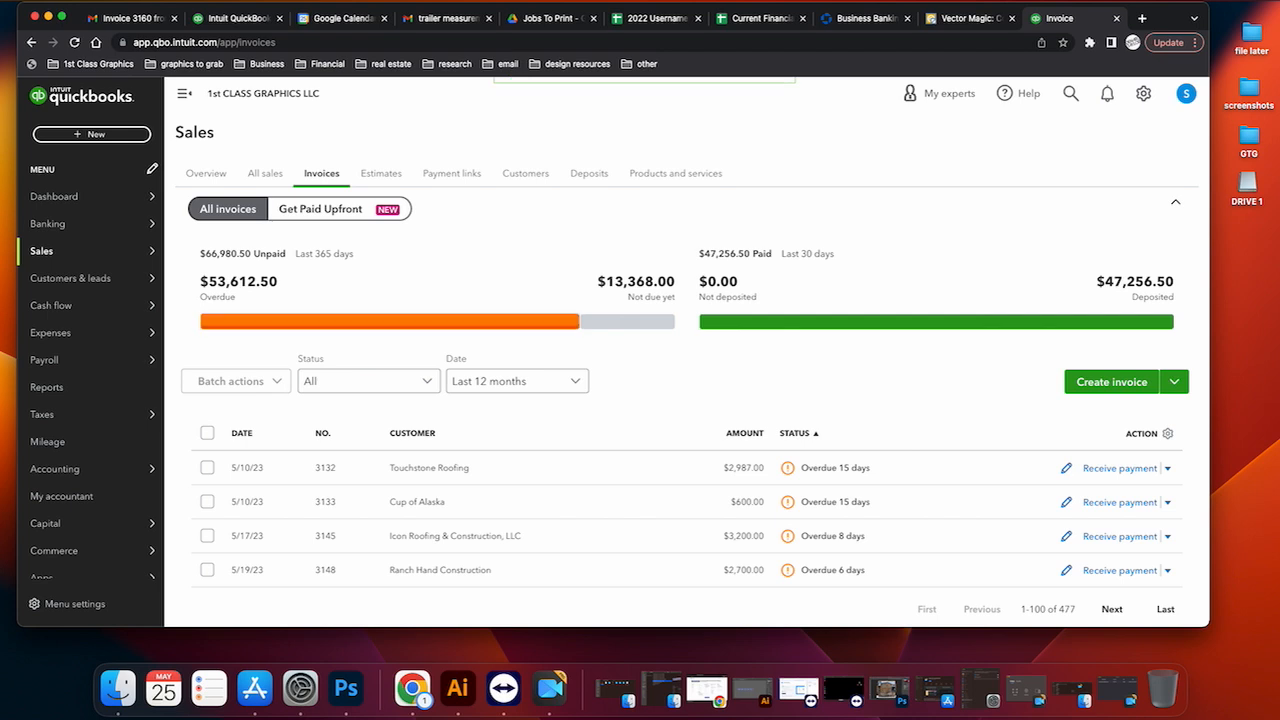
# Find the Abc graphics invoice in the invoices list and open it for editing
pyautogui.scroll(-5, 430, 420)
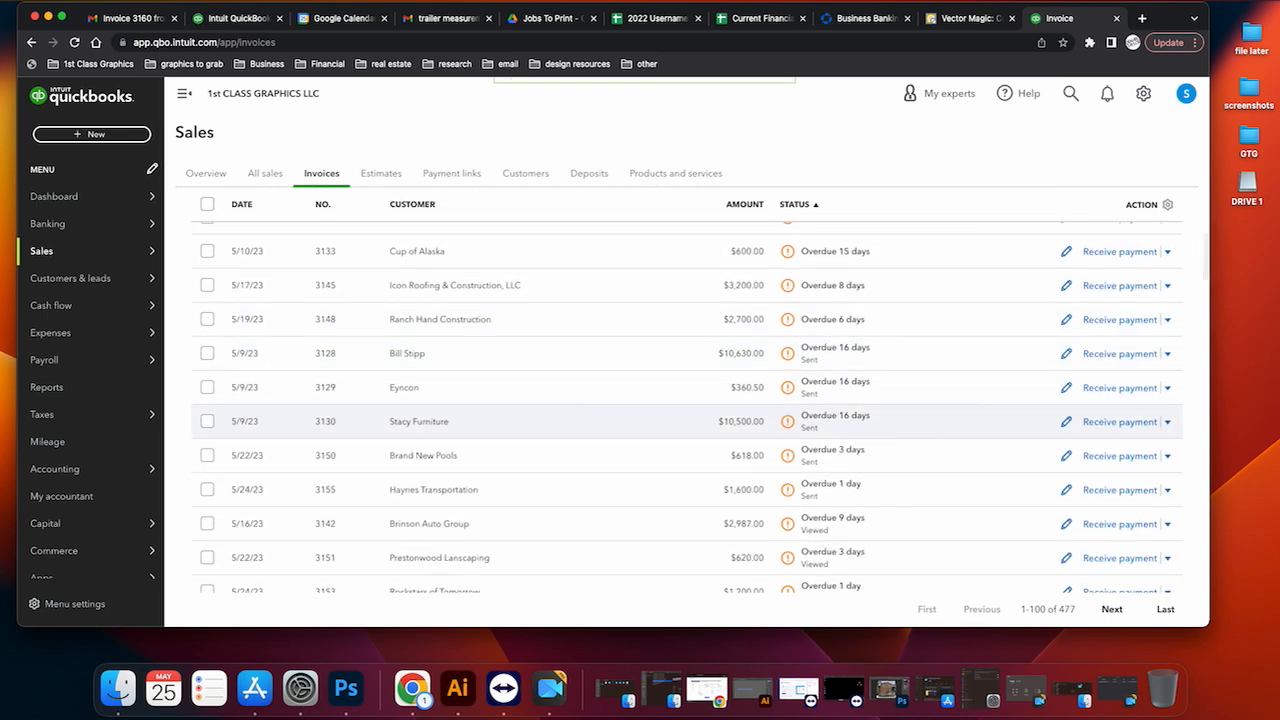
pyautogui.scroll(-4, 640, 400)
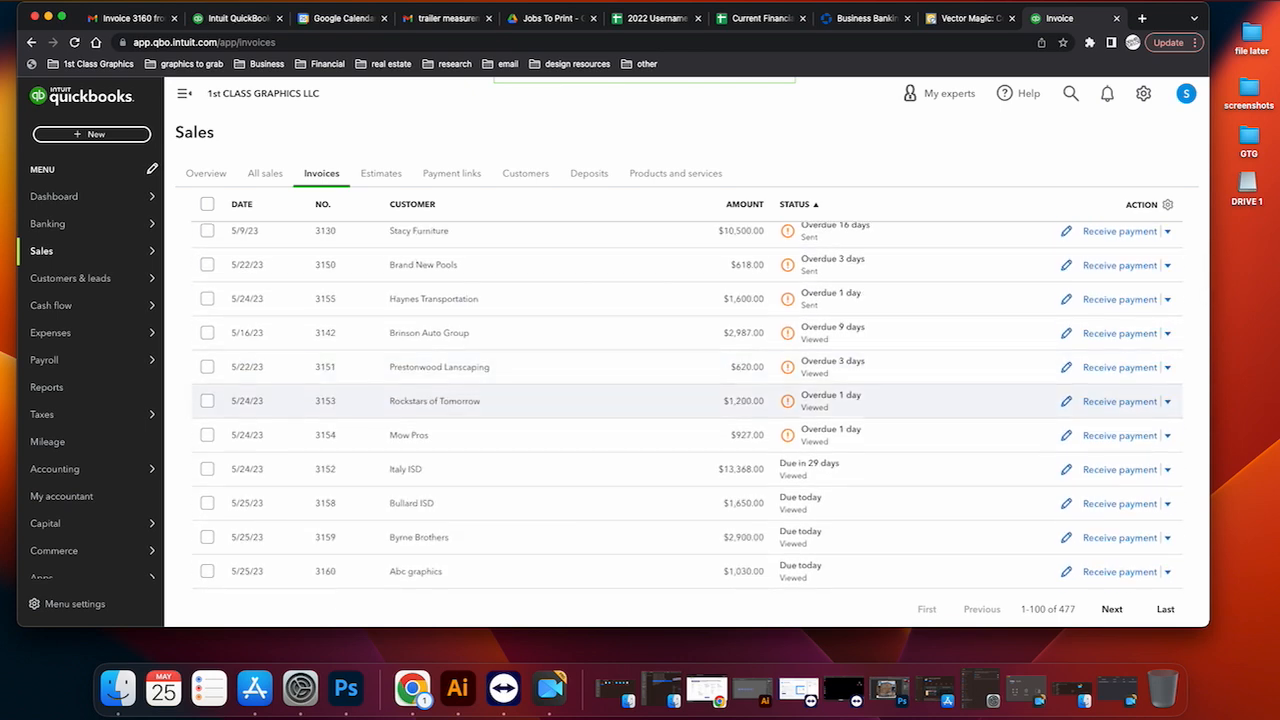
pyautogui.scroll(-3, 687, 408)
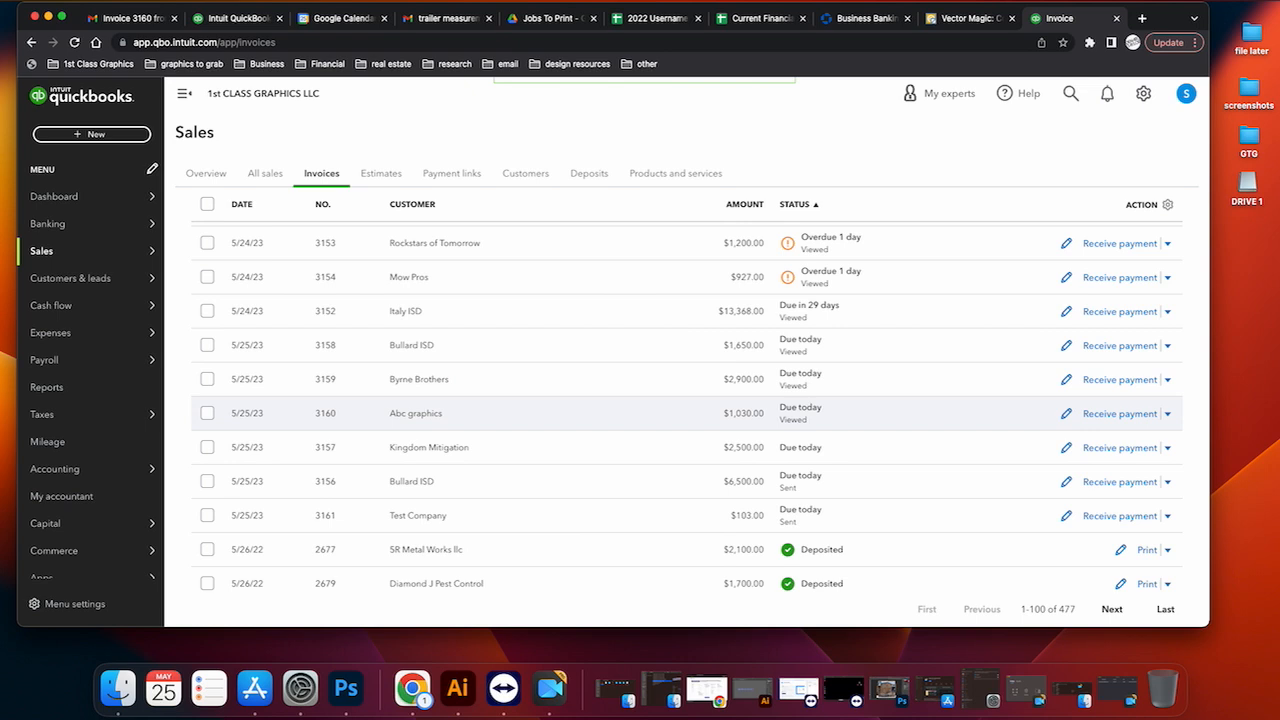
pyautogui.click(413, 413)
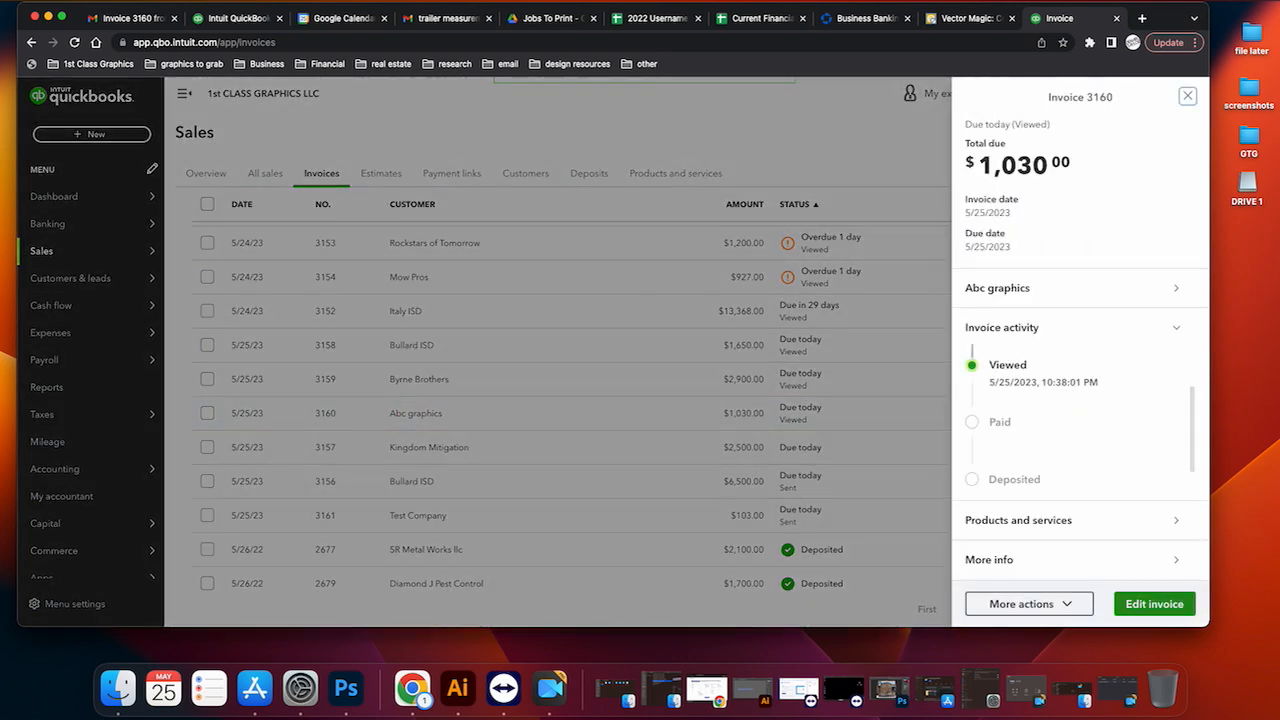
pyautogui.click(1154, 603)
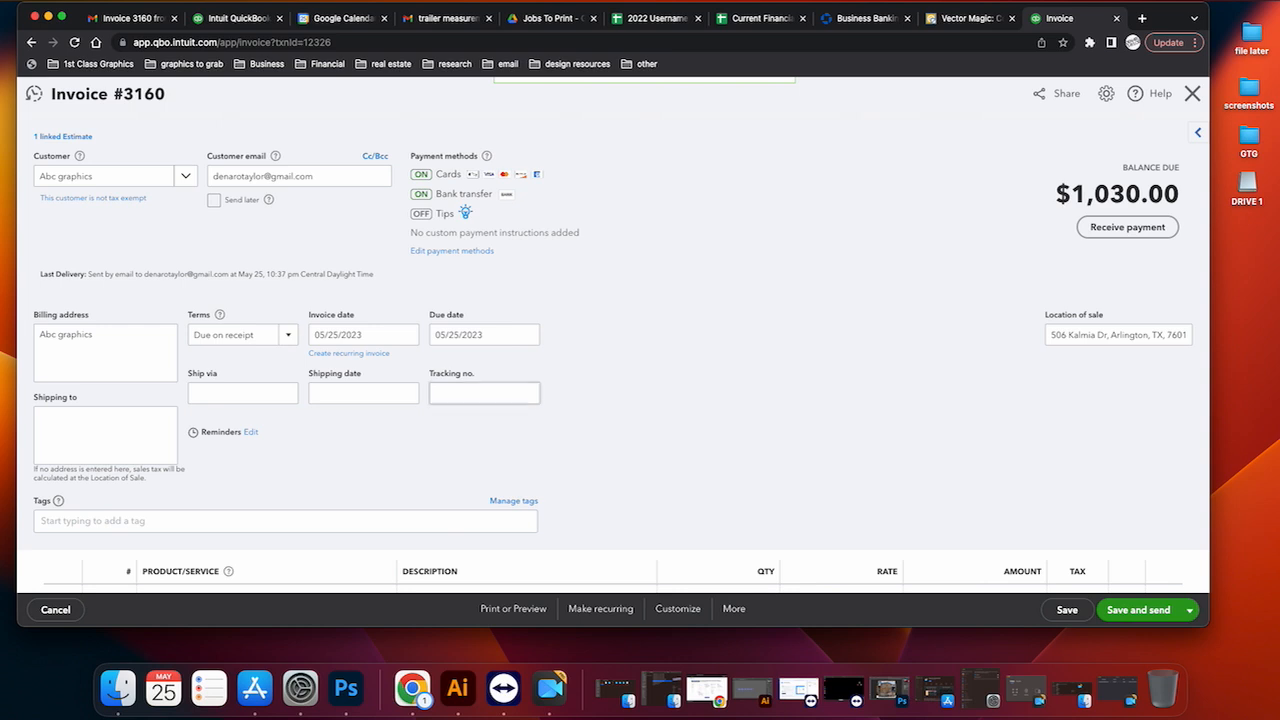
# Open the print preview of the Abc graphics invoice and download its PDF to the Downloads folder
pyautogui.scroll(-5, 613, 355)
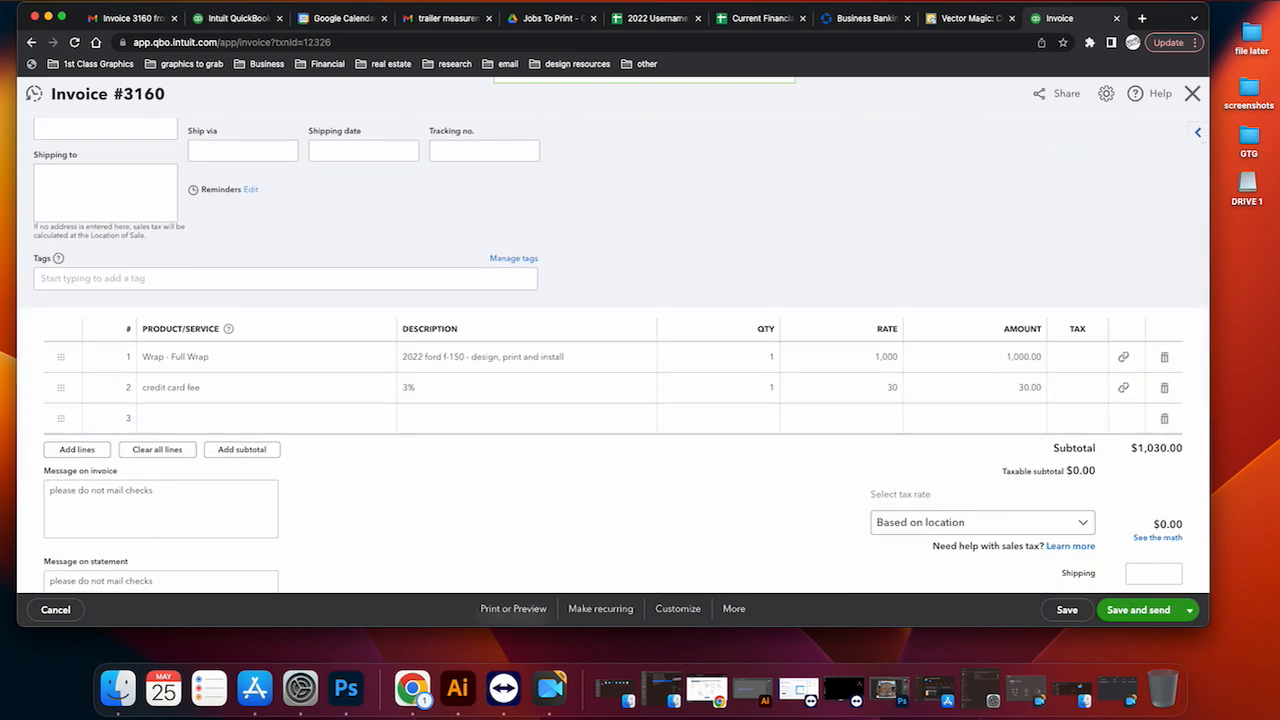
pyautogui.click(513, 608)
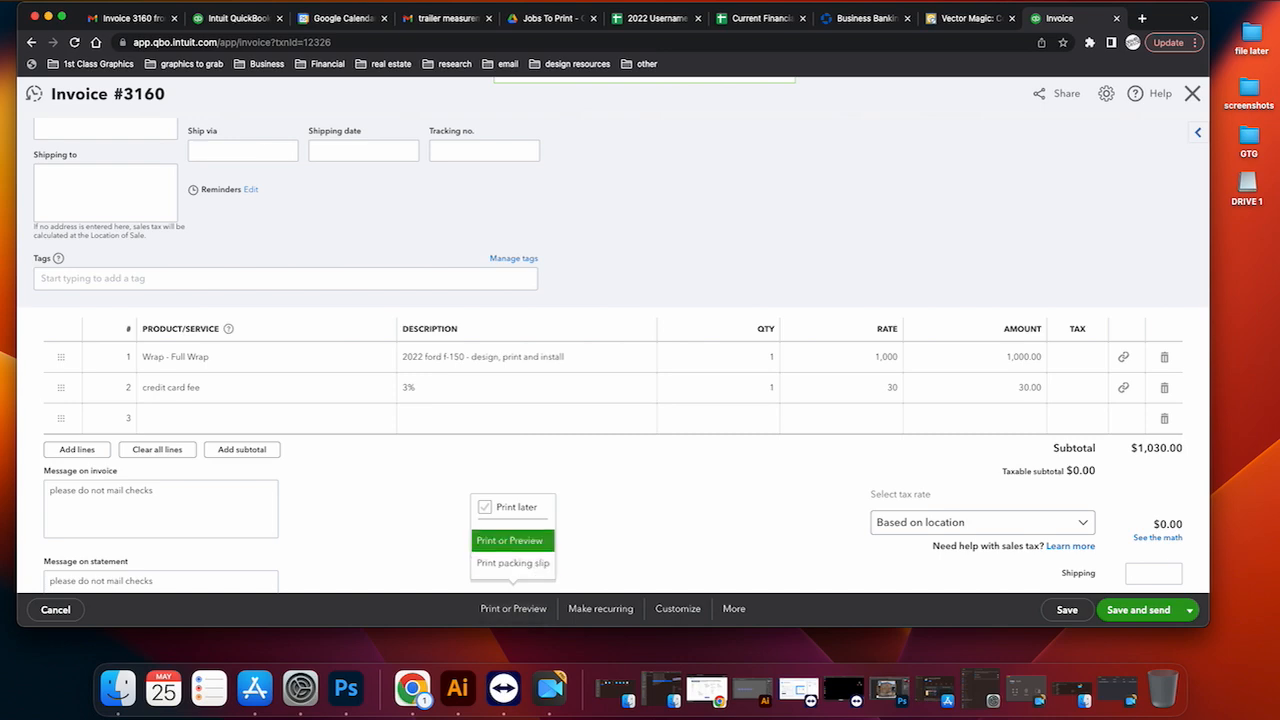
pyautogui.click(510, 540)
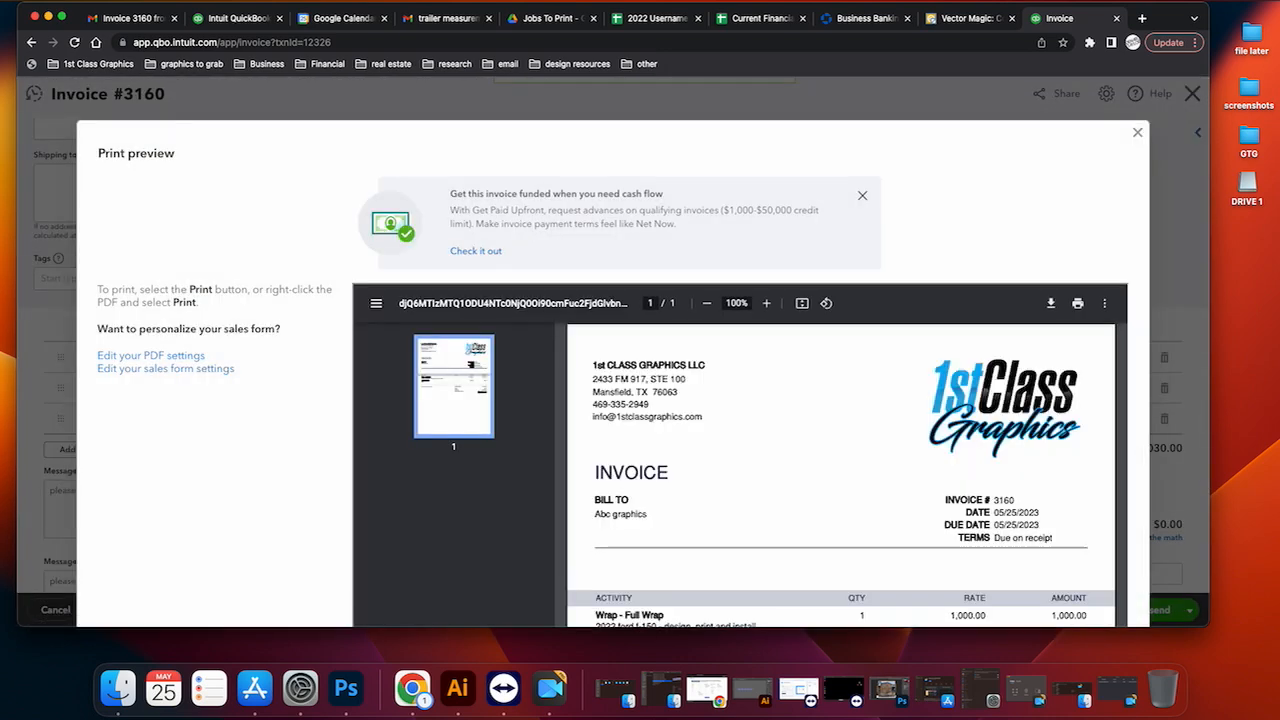
pyautogui.scroll(-2, 613, 374)
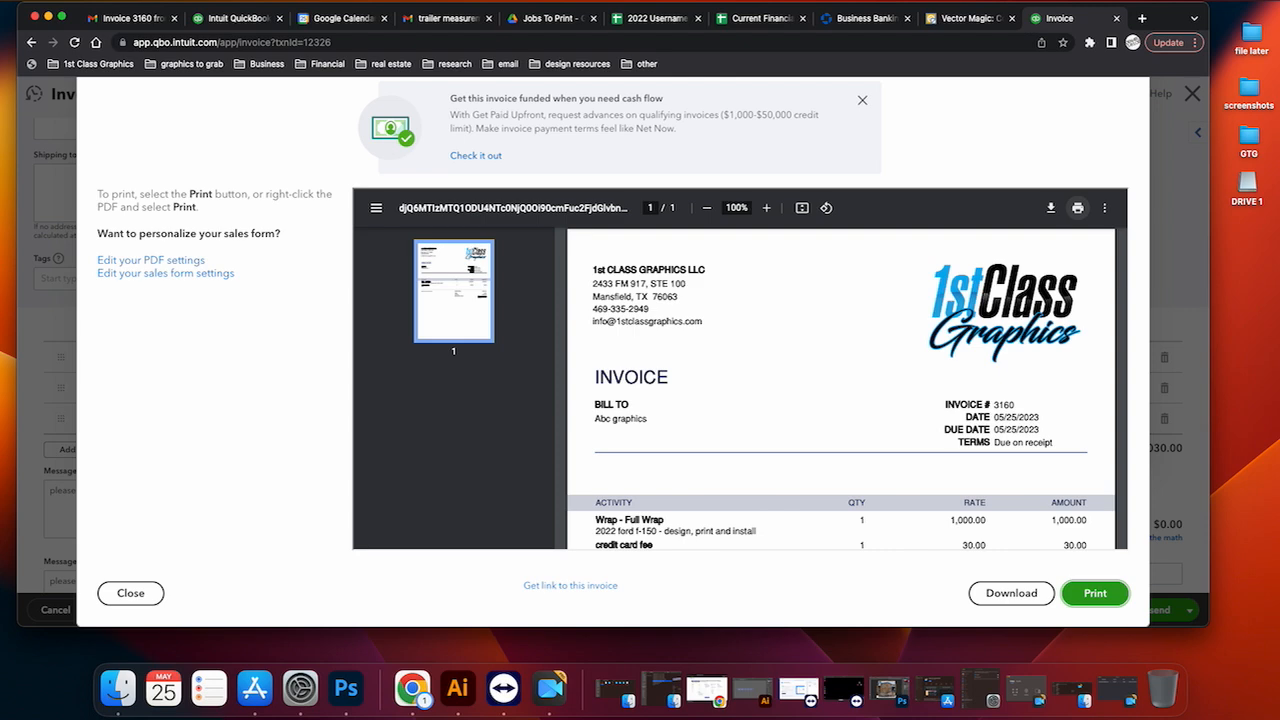
pyautogui.click(1050, 207)
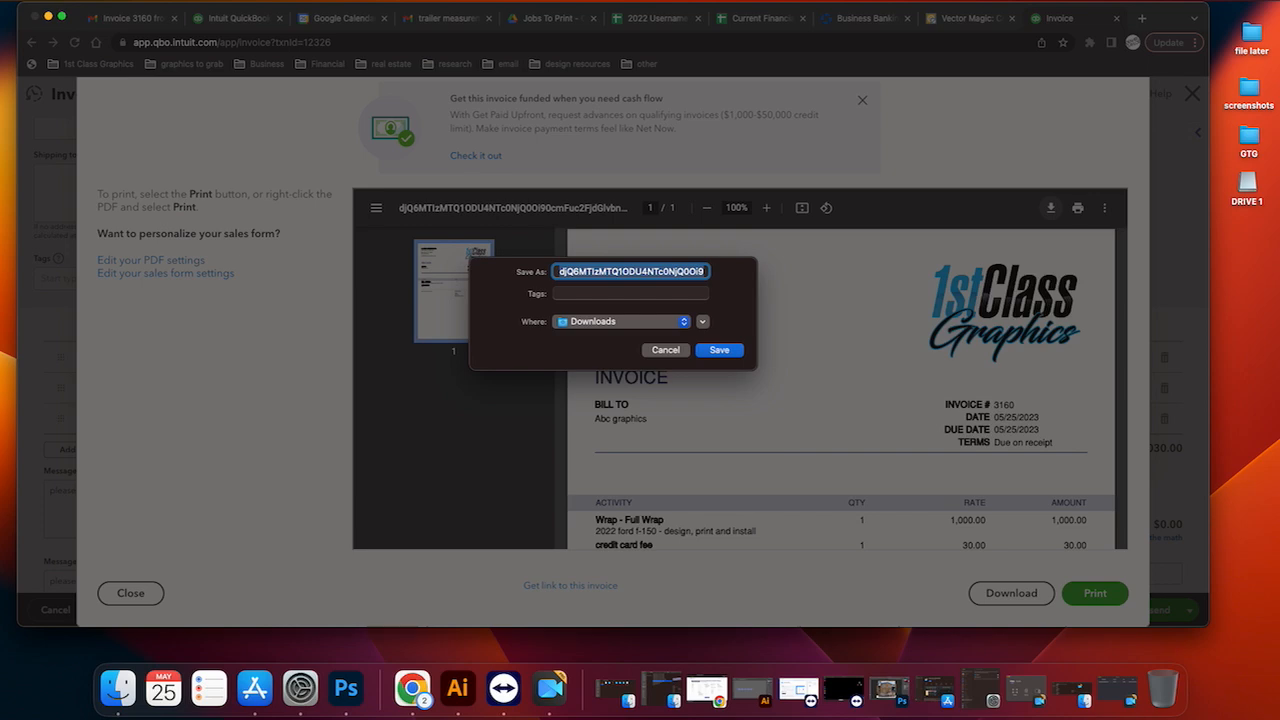
pyautogui.press('Return')
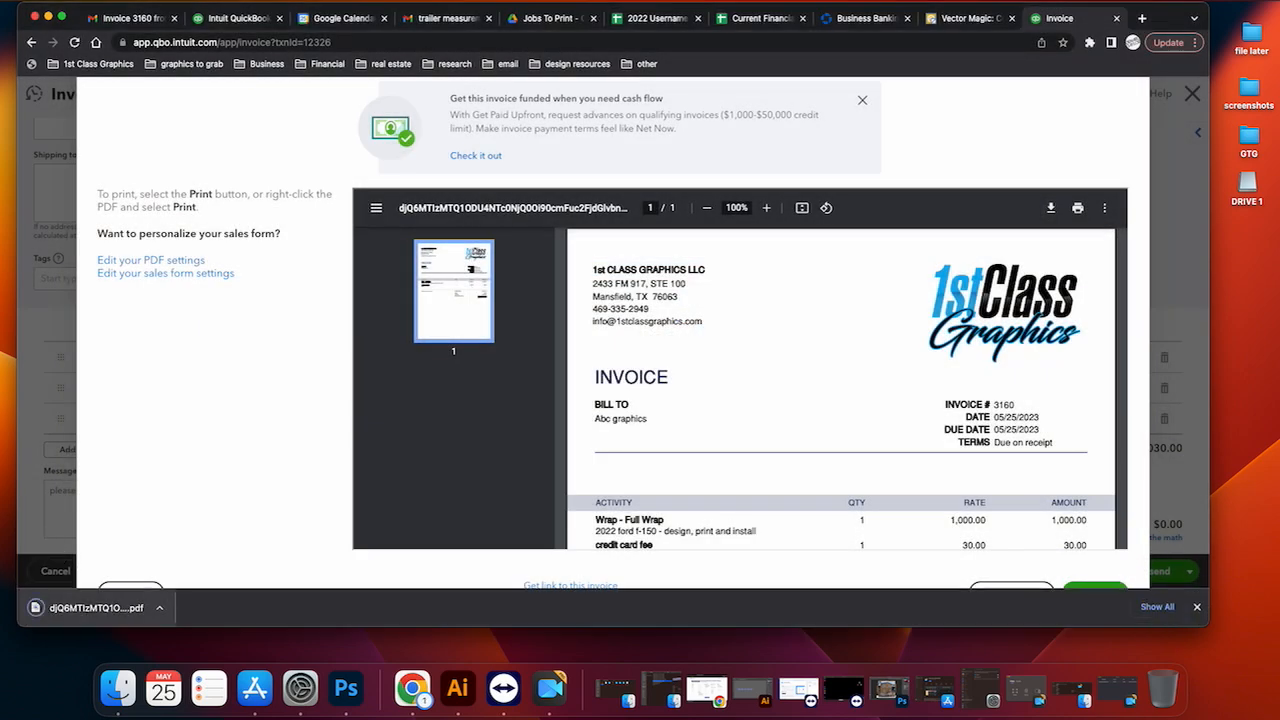
# Place the downloaded invoice PDF on the desktop beside a narrowed browser window and open it
pyautogui.moveTo(62, 606); pyautogui.dragTo(1246, 248)
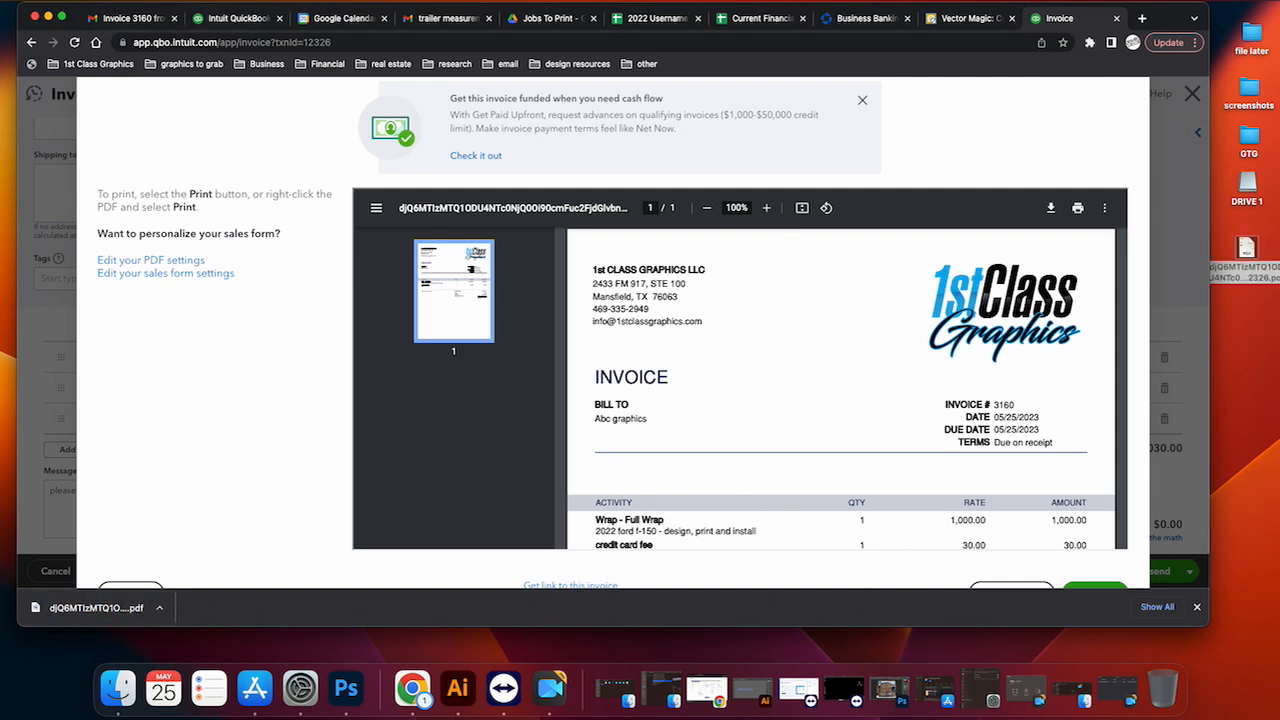
pyautogui.moveTo(1207, 9); pyautogui.dragTo(1028, 12)
pyautogui.click(1160, 220)
pyautogui.moveTo(1256, 256); pyautogui.dragTo(1211, 252)
pyautogui.doubleClick(1211, 252)
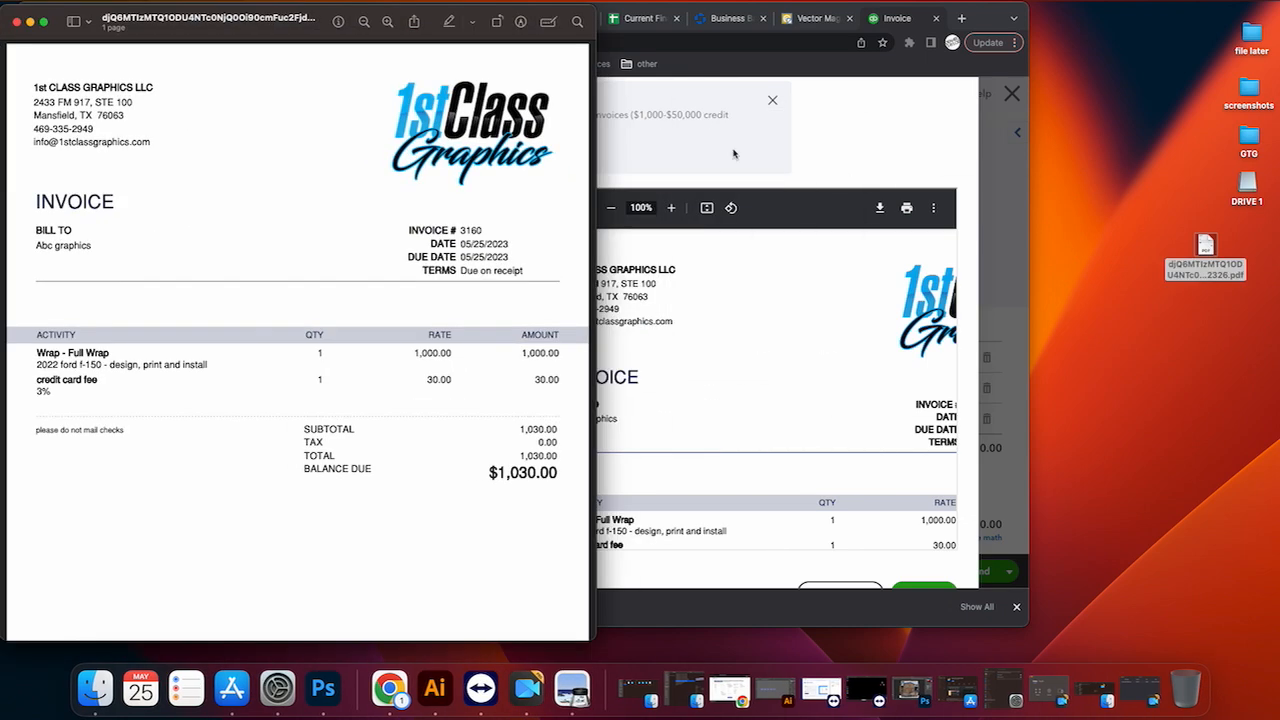
# View the print options for the invoice PDF, cancel printing and close the PDF
pyautogui.click(87, 3)
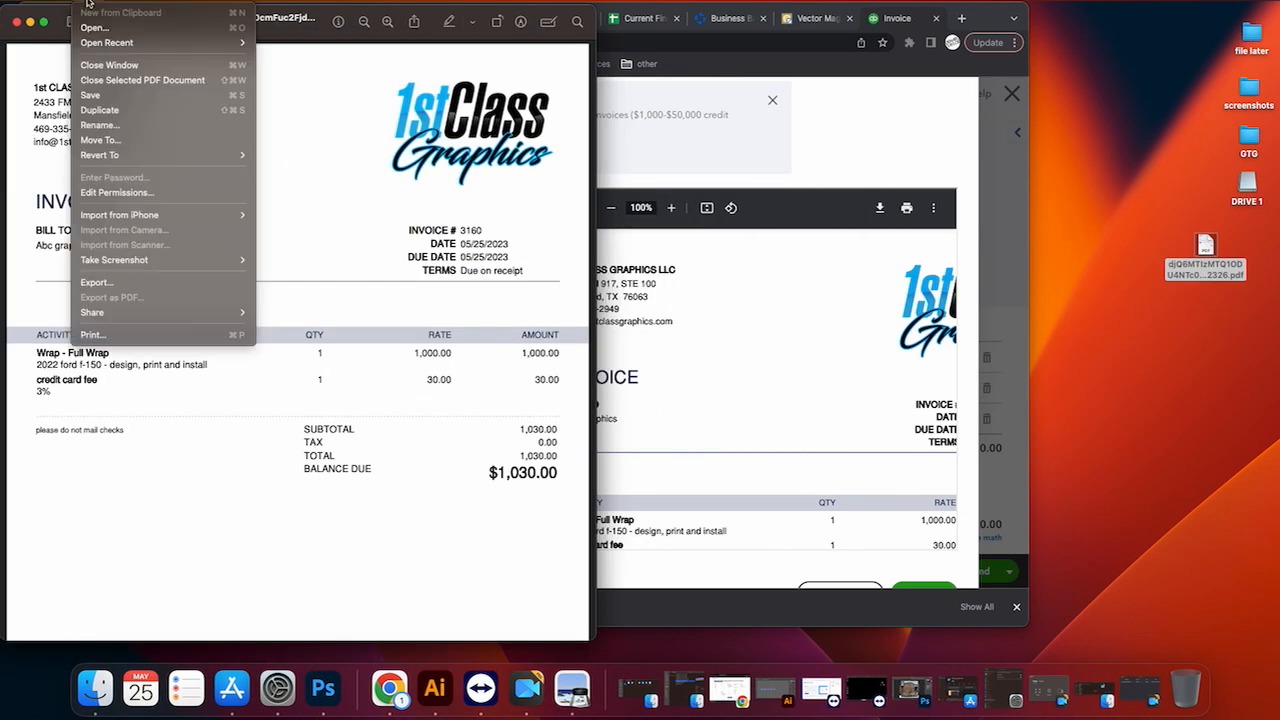
pyautogui.click(101, 337)
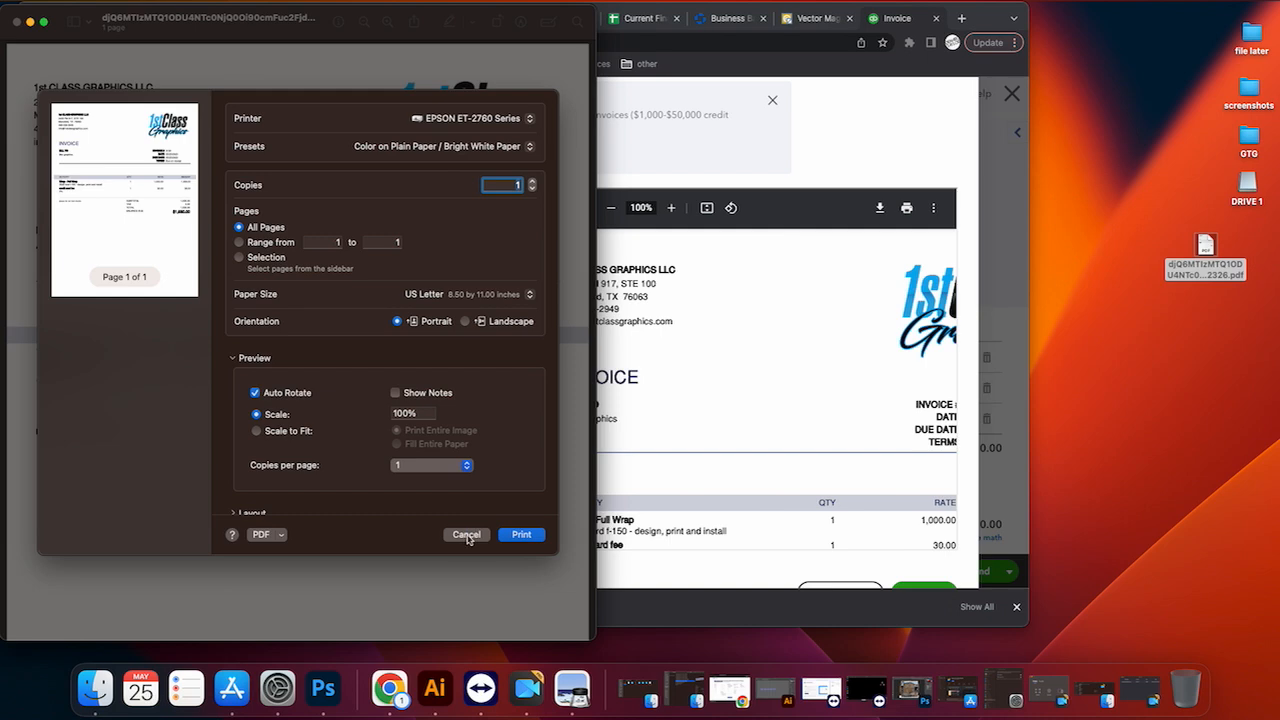
pyautogui.click(466, 535)
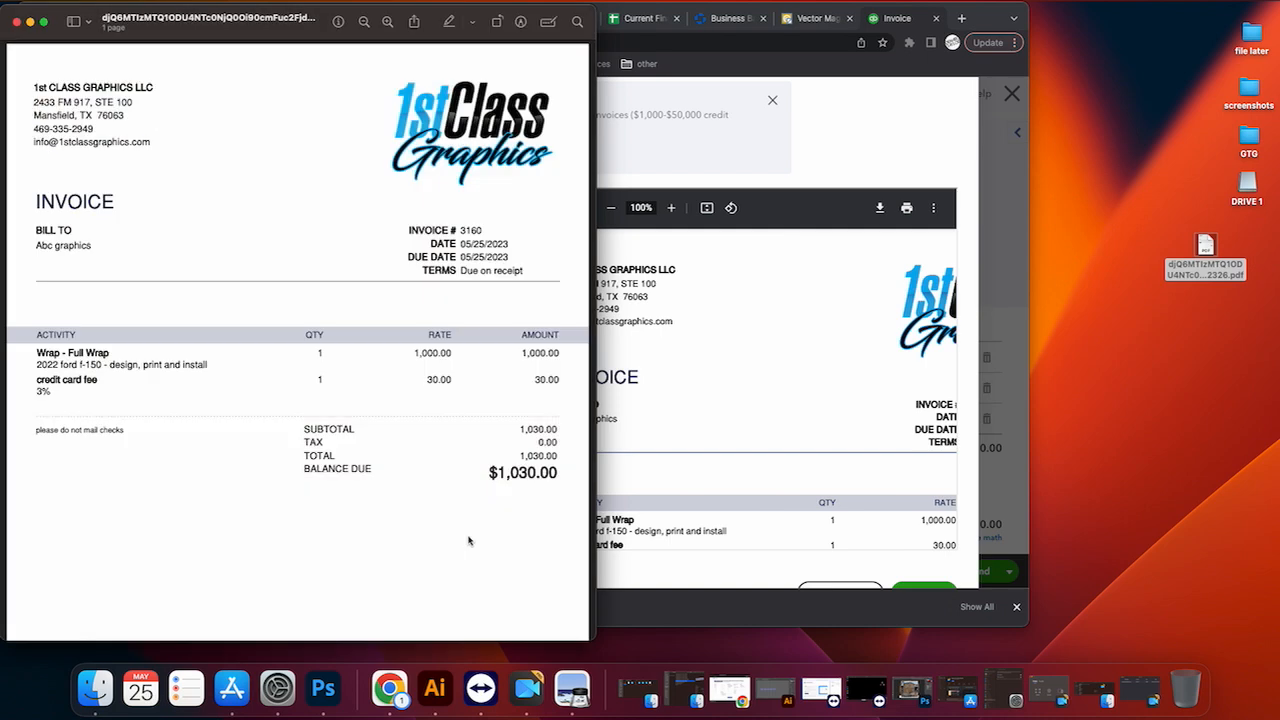
pyautogui.click(16, 21)
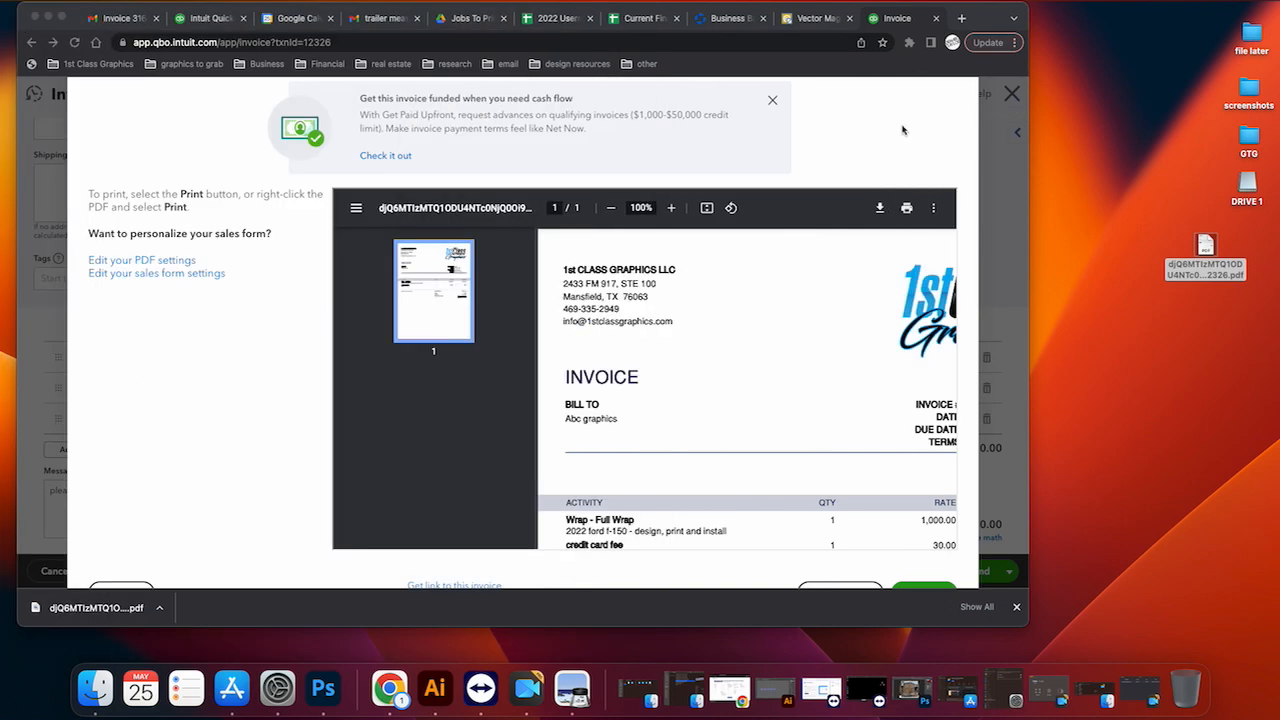
# Close the print preview and return to the beginning of the Abc graphics invoice
pyautogui.scroll(3, 885, 200)
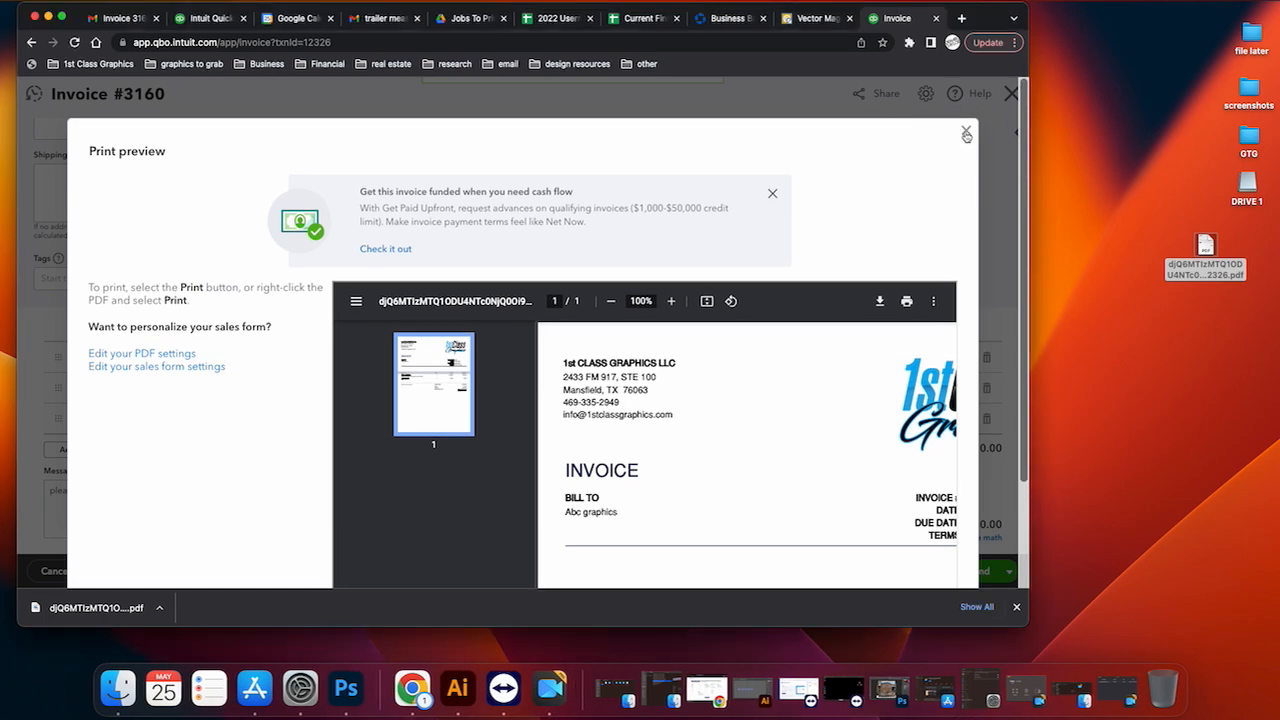
pyautogui.click(965, 131)
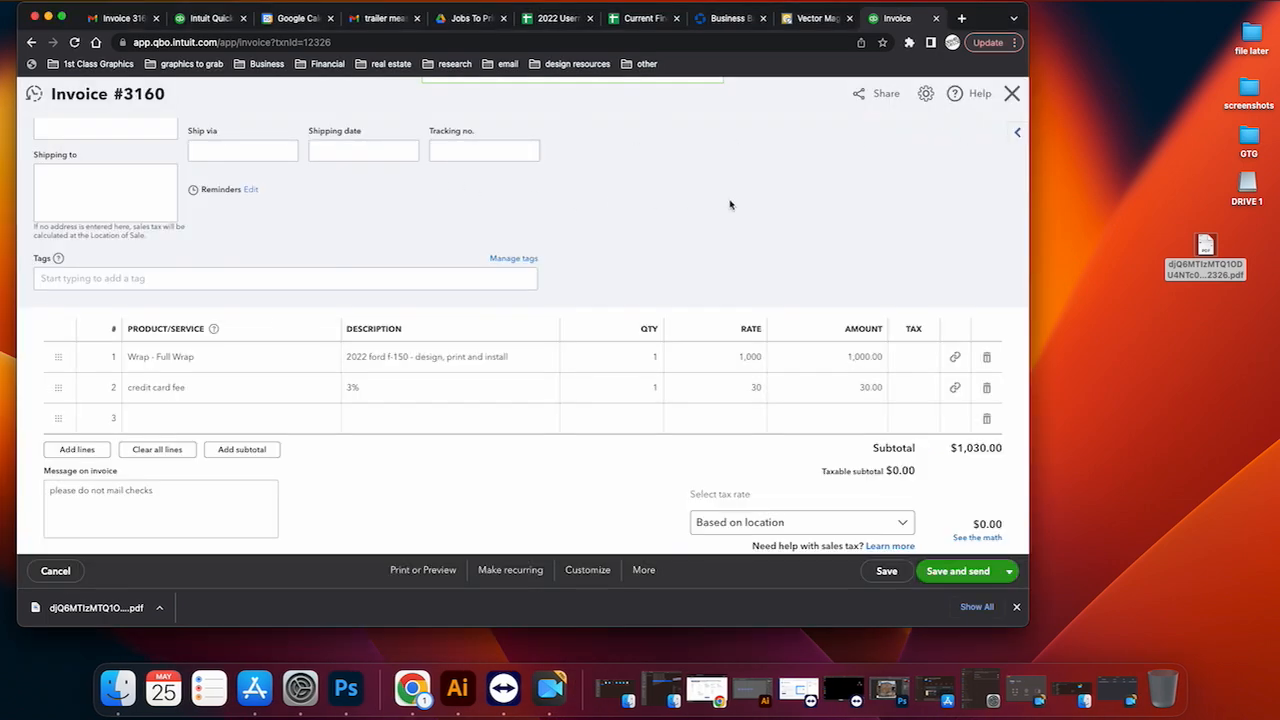
pyautogui.scroll(5, 720, 220)
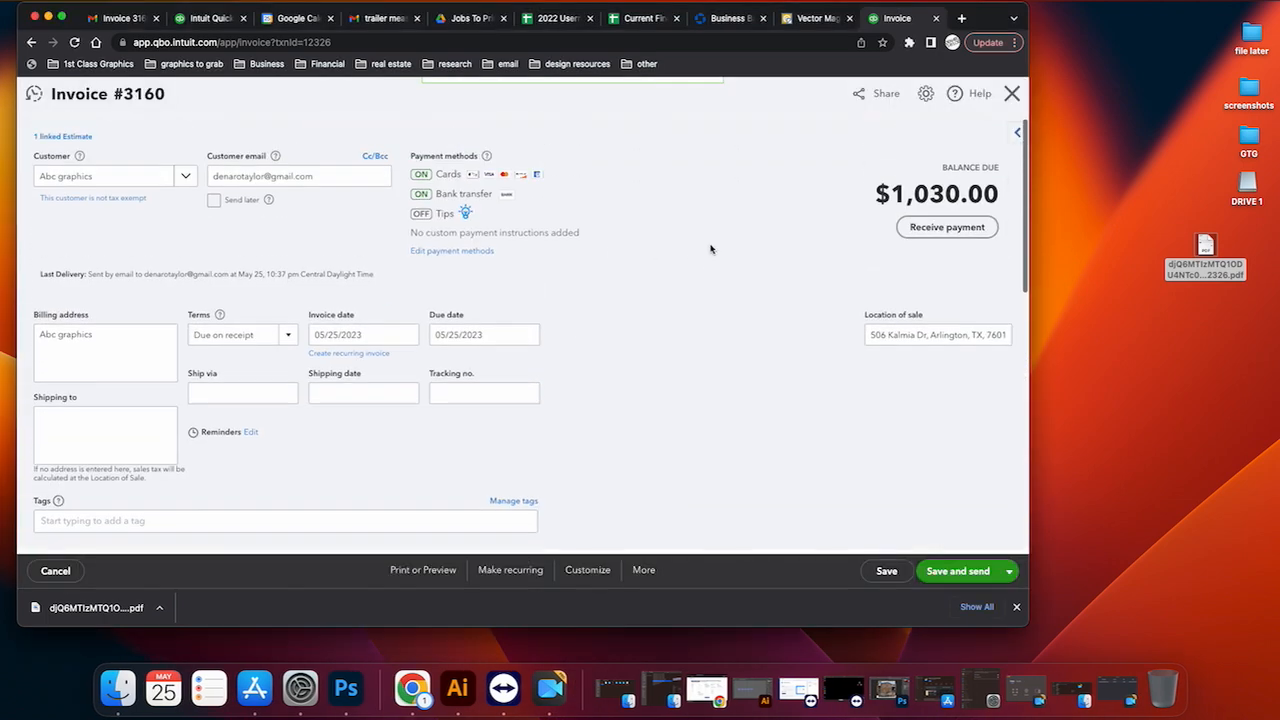
# Close the Abc graphics invoice and return to the beginning of the sales invoices list
pyautogui.click(1012, 93)
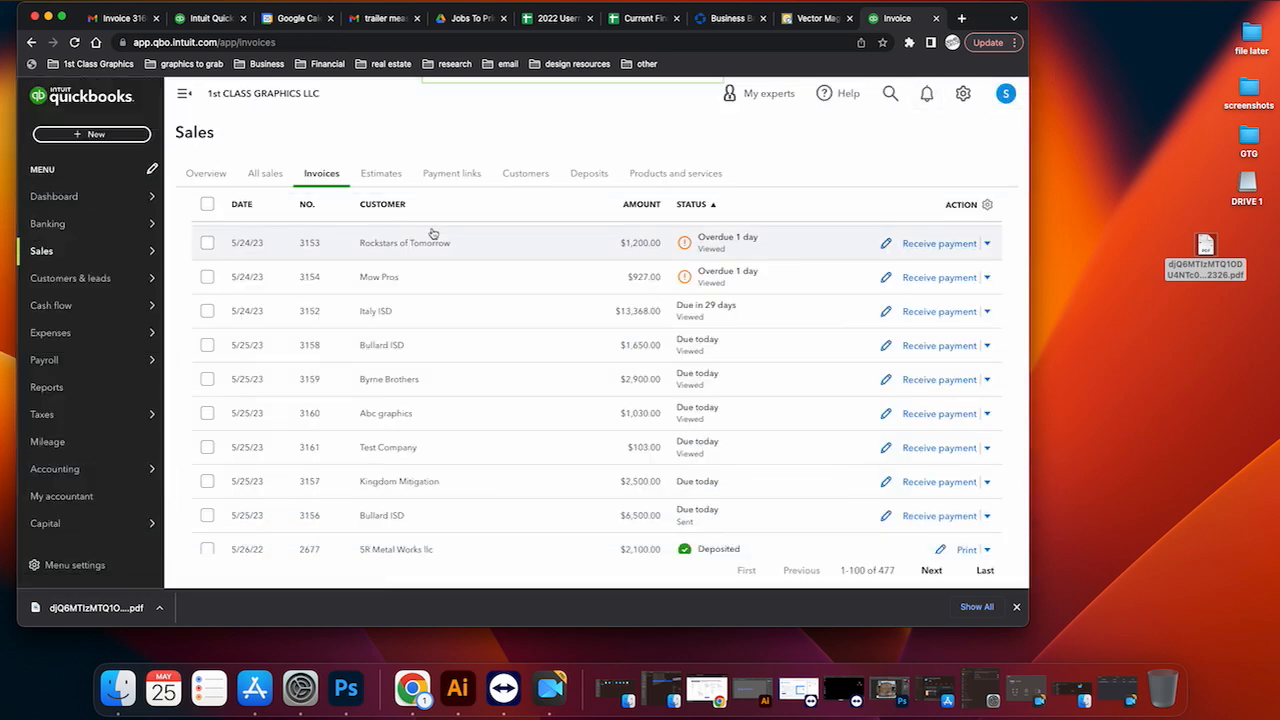
pyautogui.scroll(8, 437, 233)
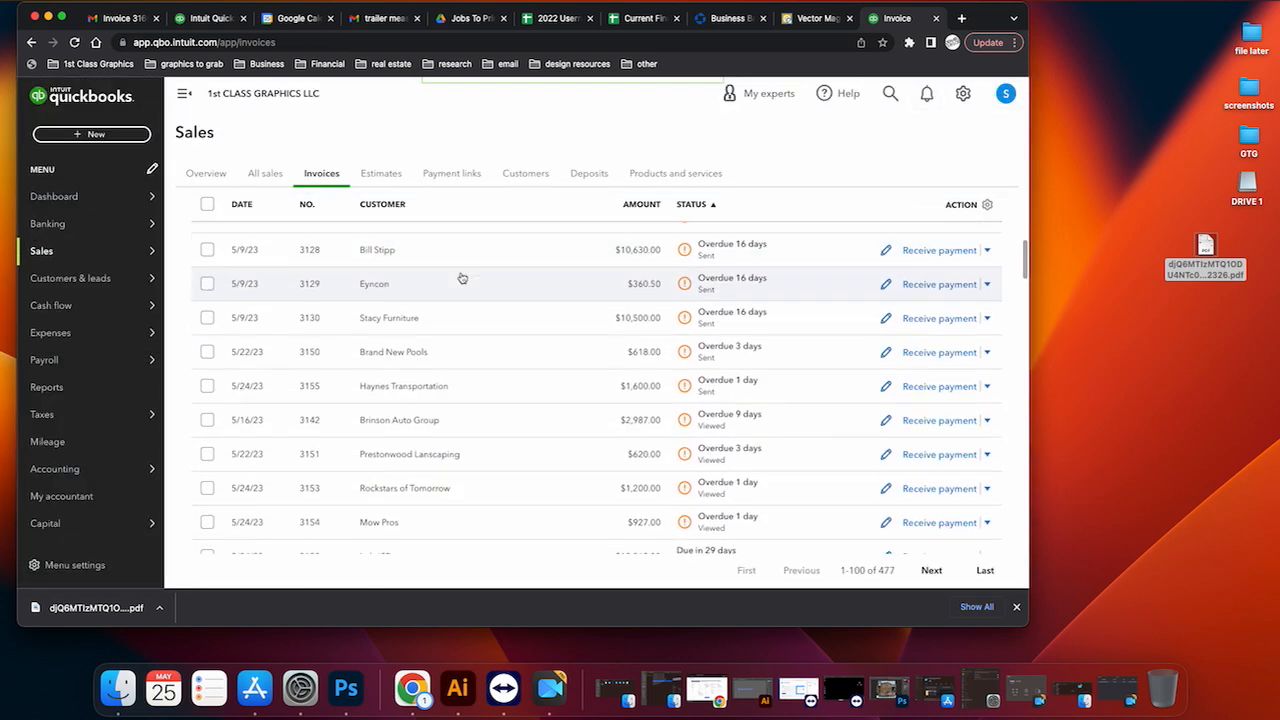
pyautogui.scroll(6, 451, 296)
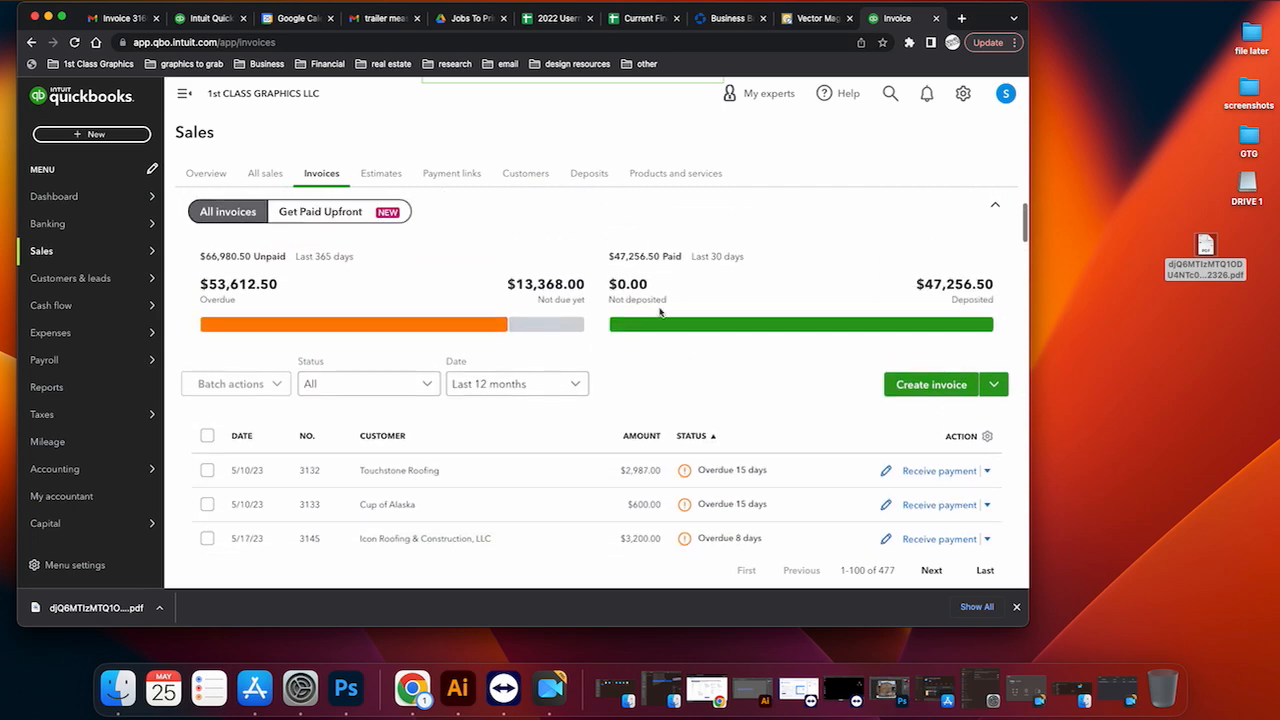
# Switch briefly to the estimates list, return to the invoices and examine the status of the overdue and currently due invoices
pyautogui.click(381, 173)
pyautogui.click(322, 174)
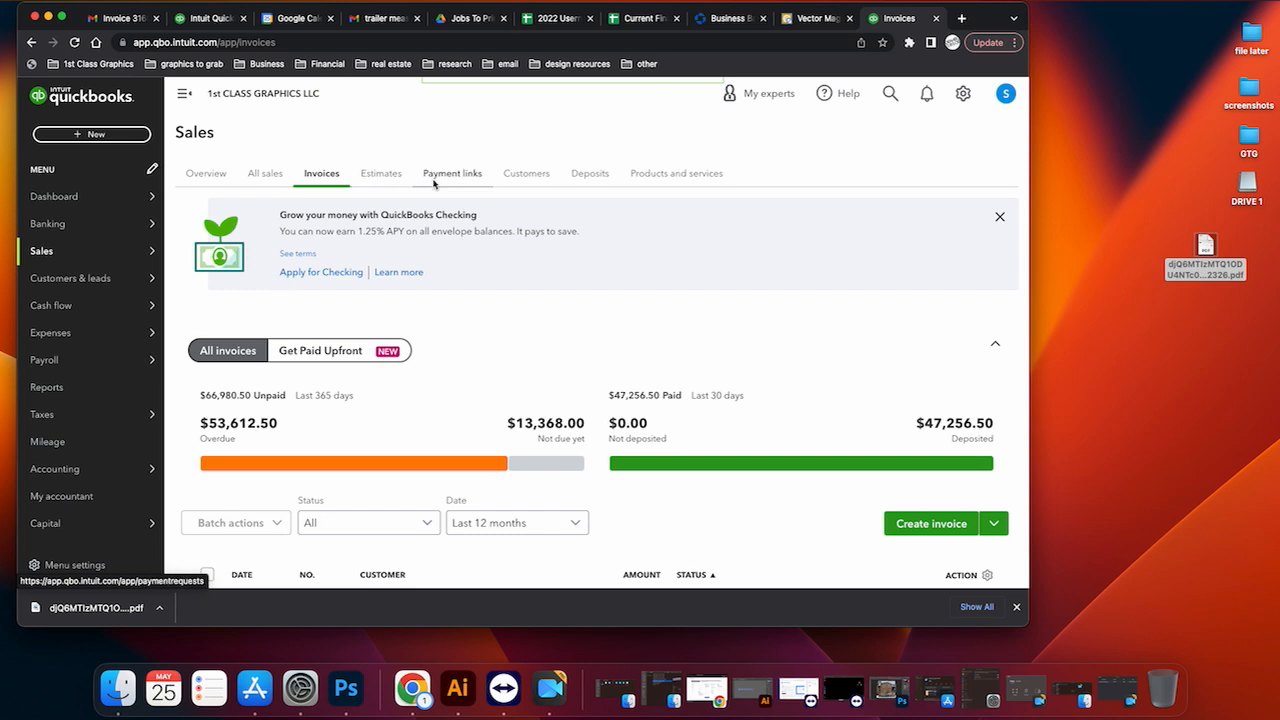
pyautogui.scroll(-7, 484, 339)
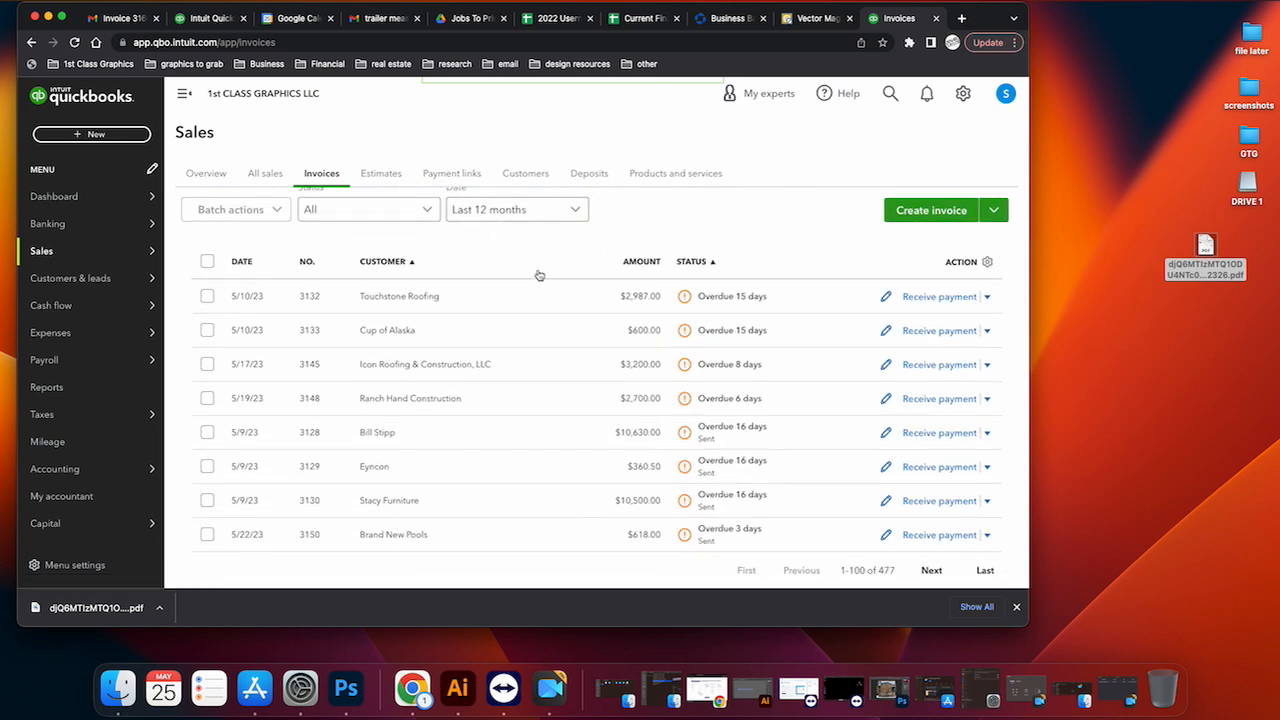
pyautogui.scroll(-7, 611, 331)
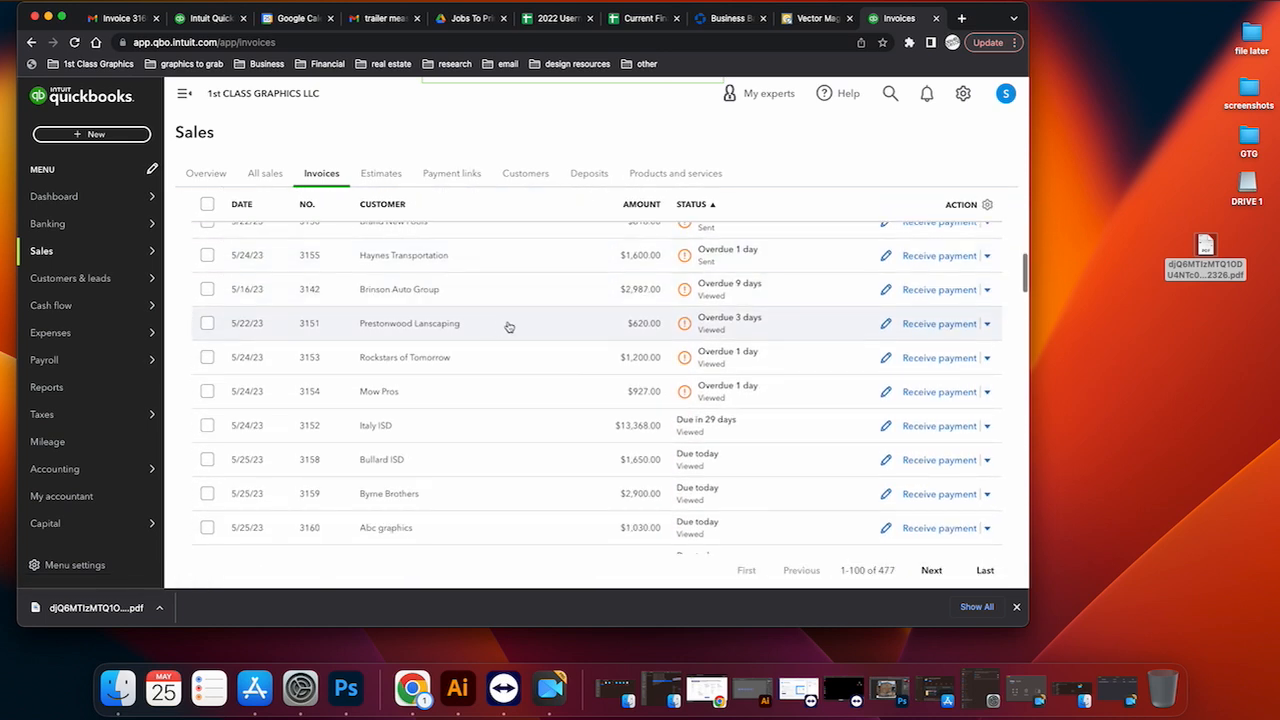
pyautogui.scroll(4, 514, 310)
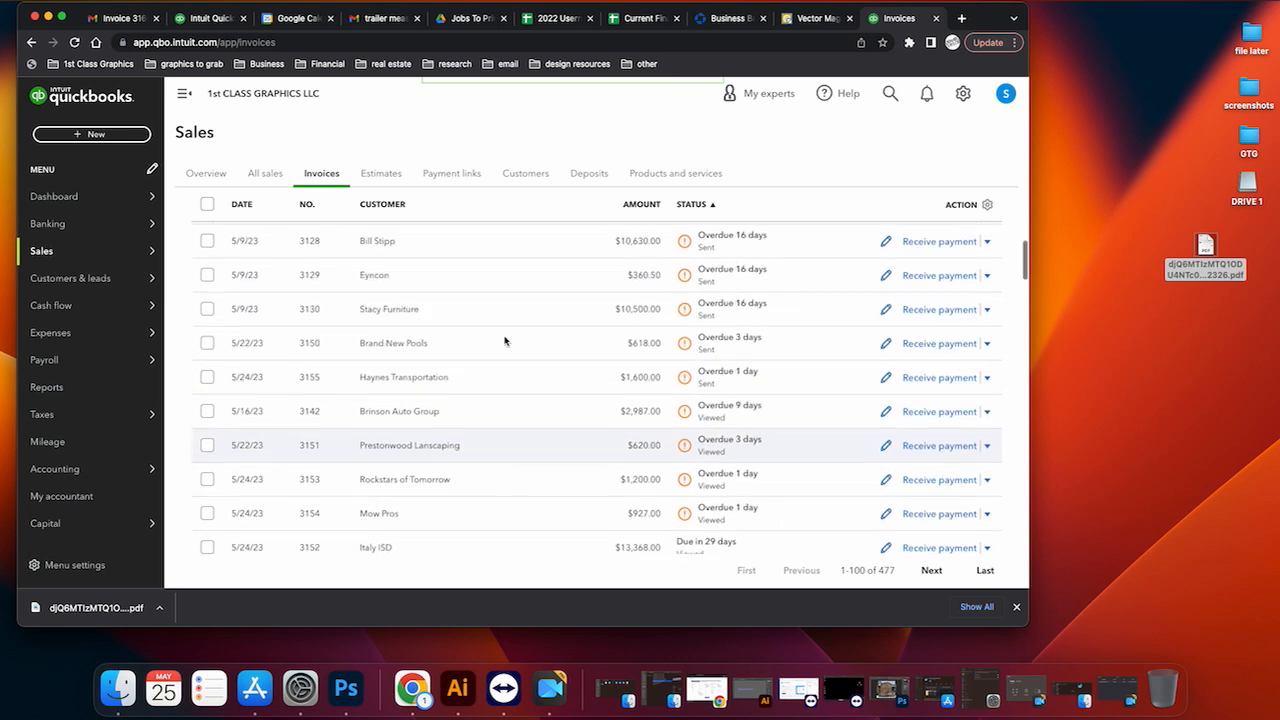
pyautogui.scroll(-3, 590, 375)
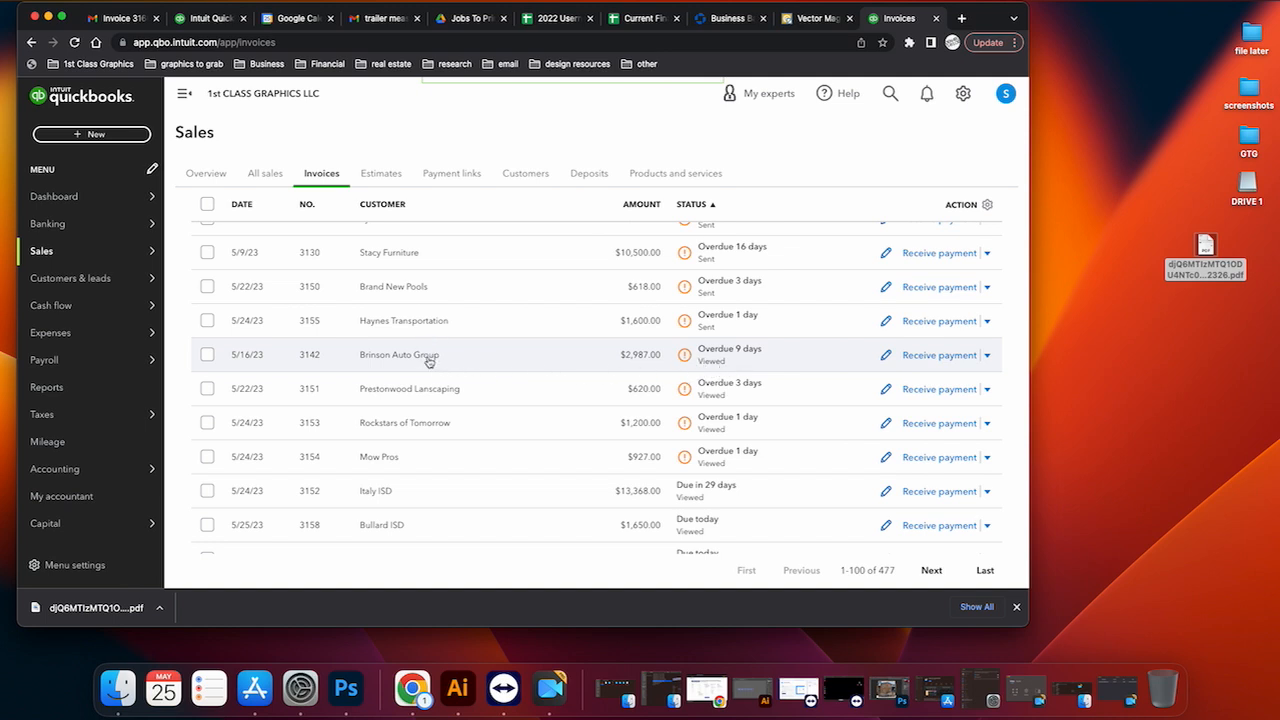
pyautogui.scroll(-3, 428, 357)
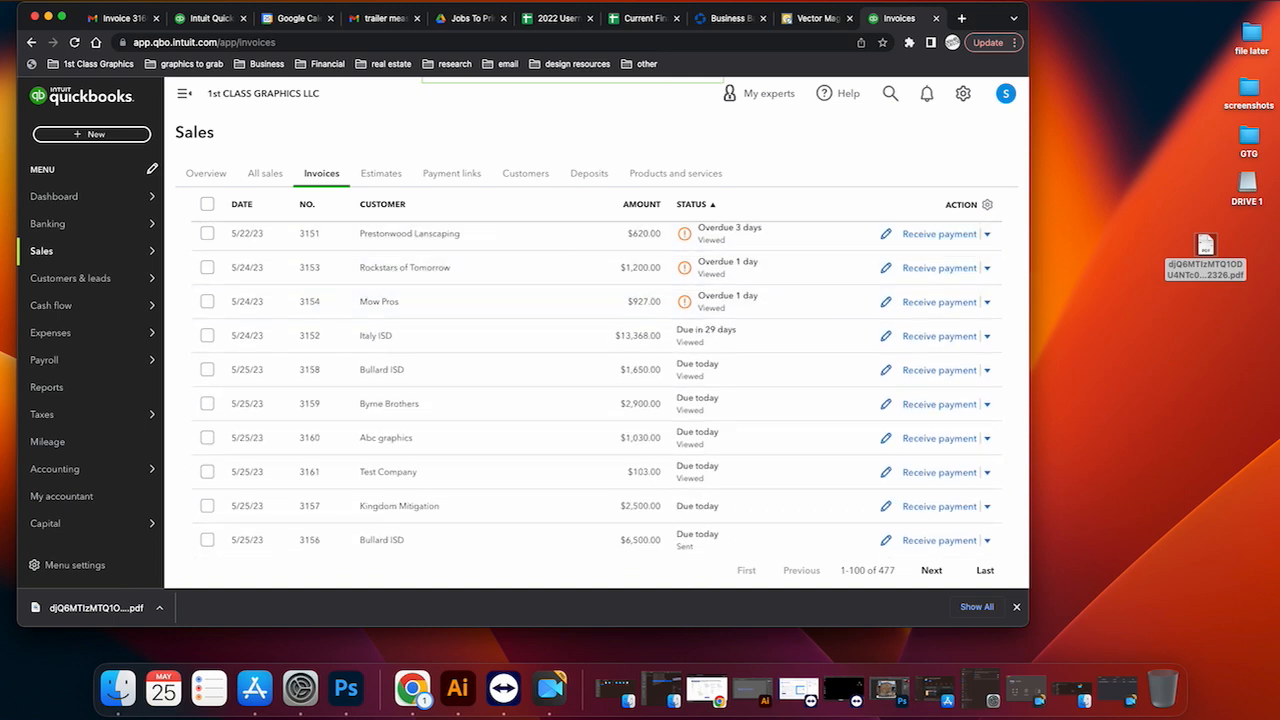